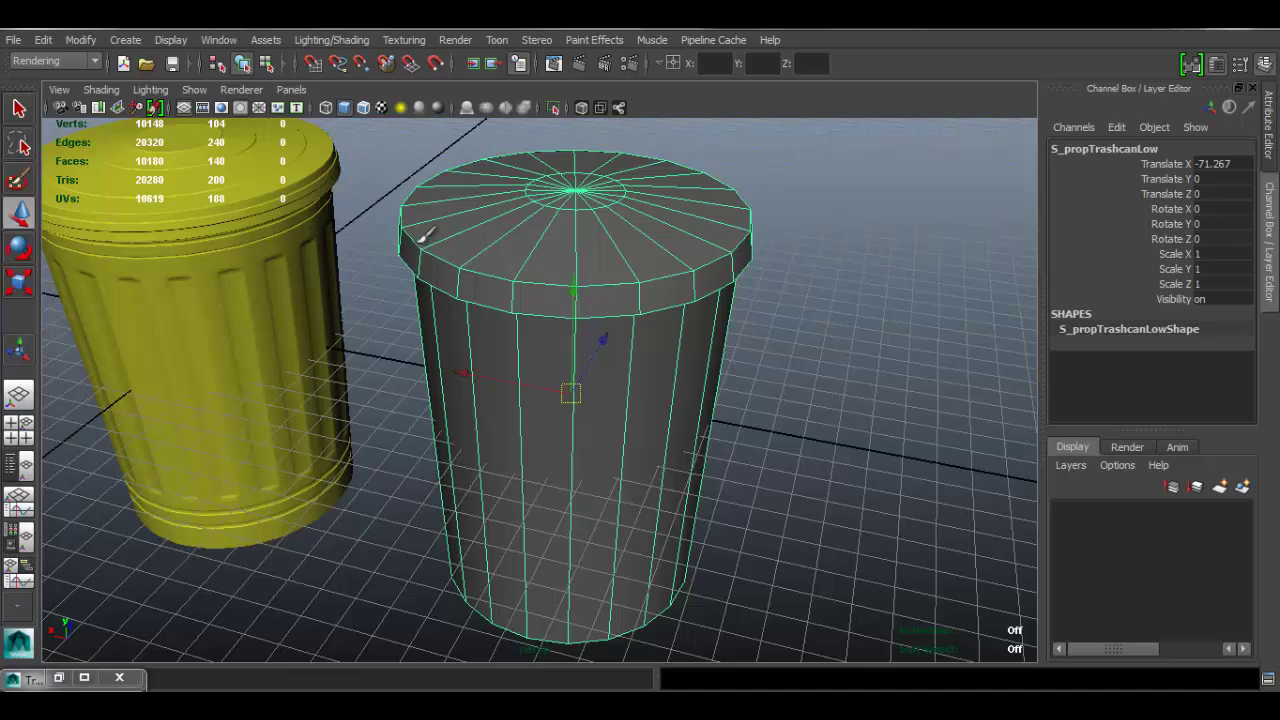
Step: Switch to the Polygons menu set and open the UV Texture Editor framed on the low-poly trash can's UVs
click(85, 63)
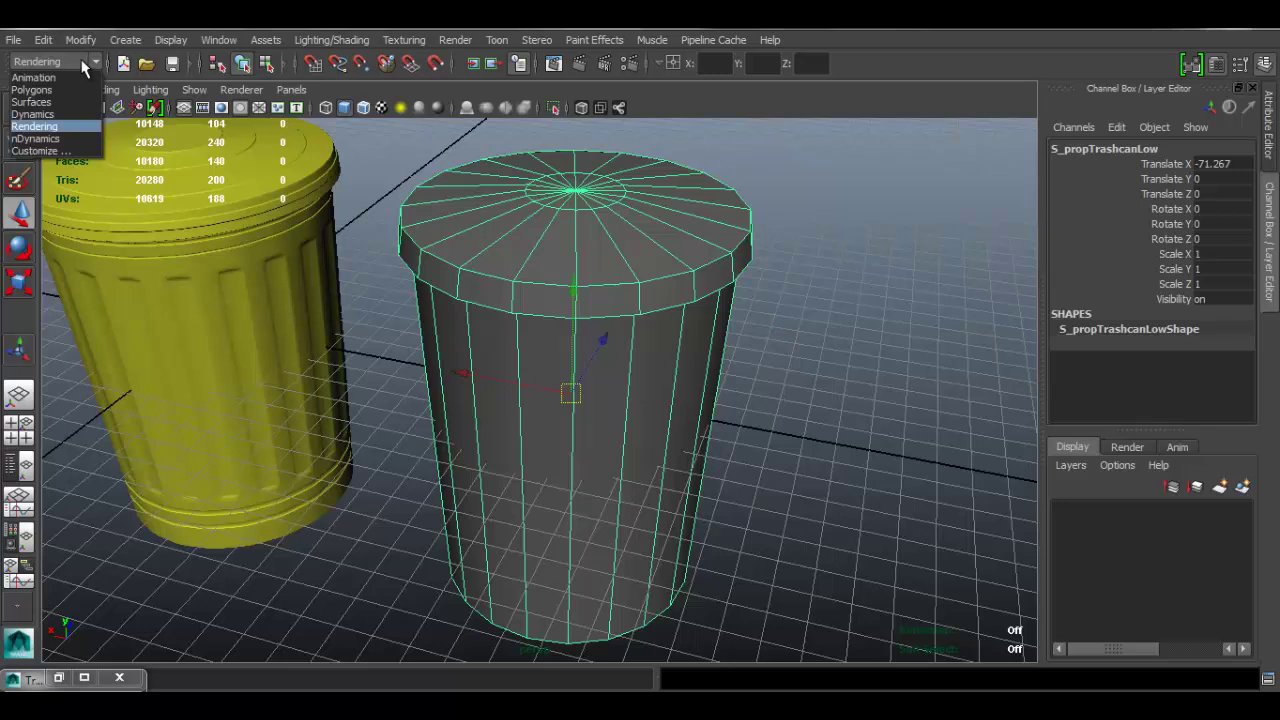
click(32, 89)
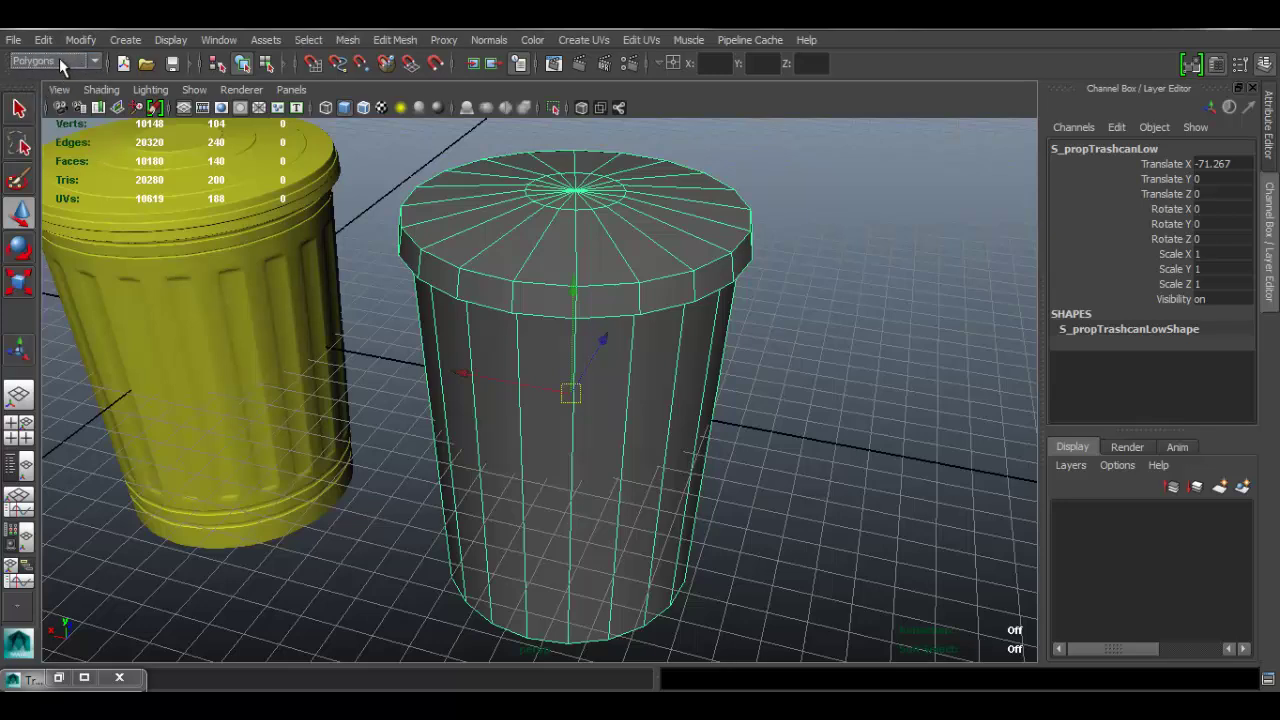
click(636, 42)
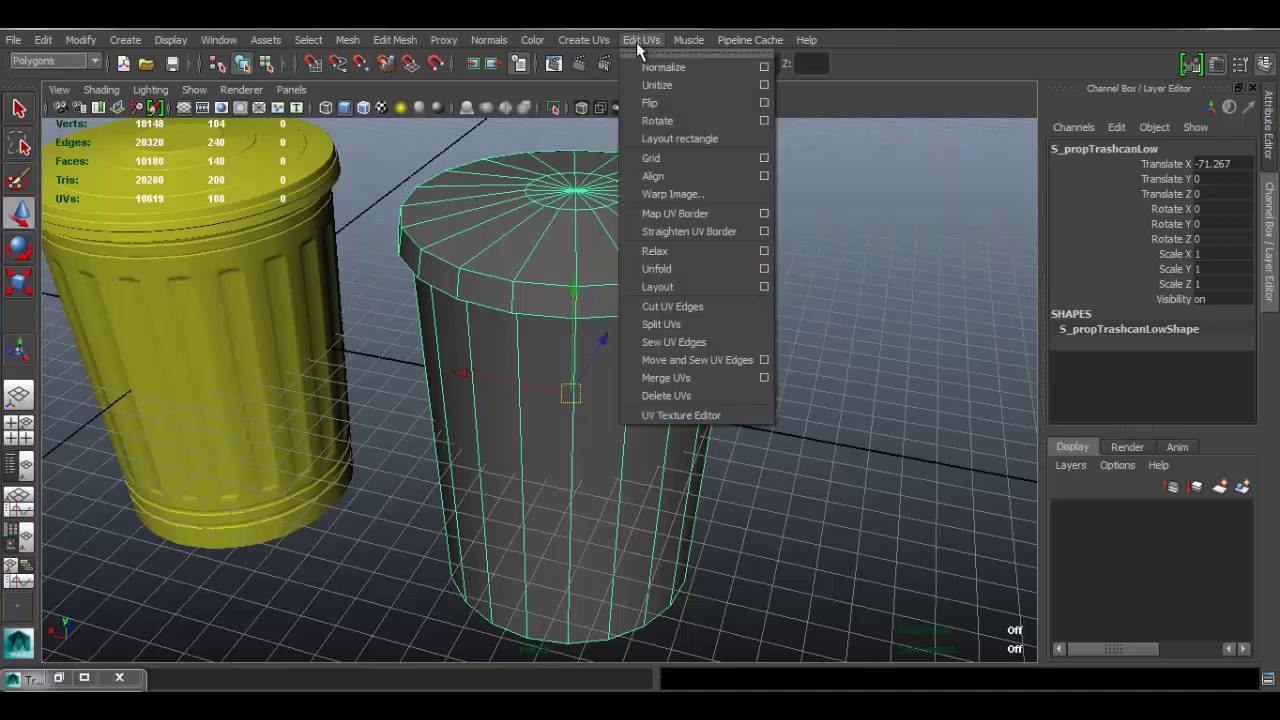
click(705, 415)
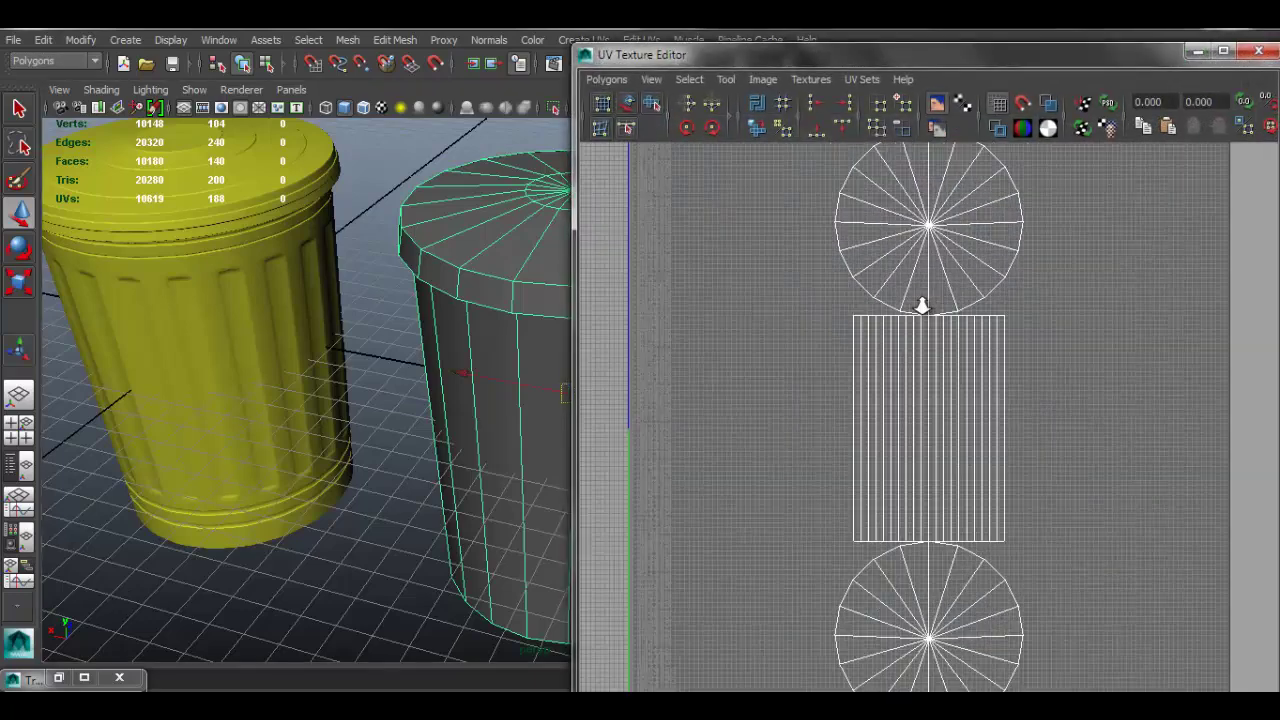
key(f)
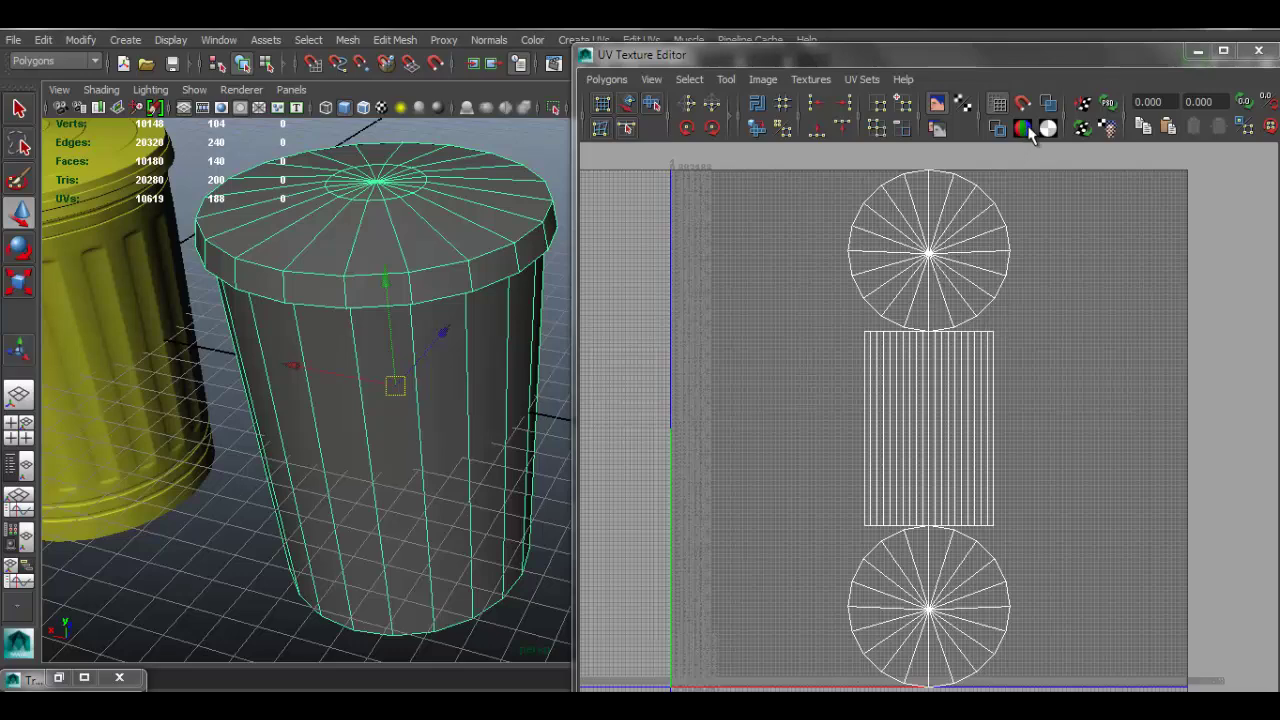
Step: Shade the UV shells and dim the background image in the UV Texture Editor
click(1045, 105)
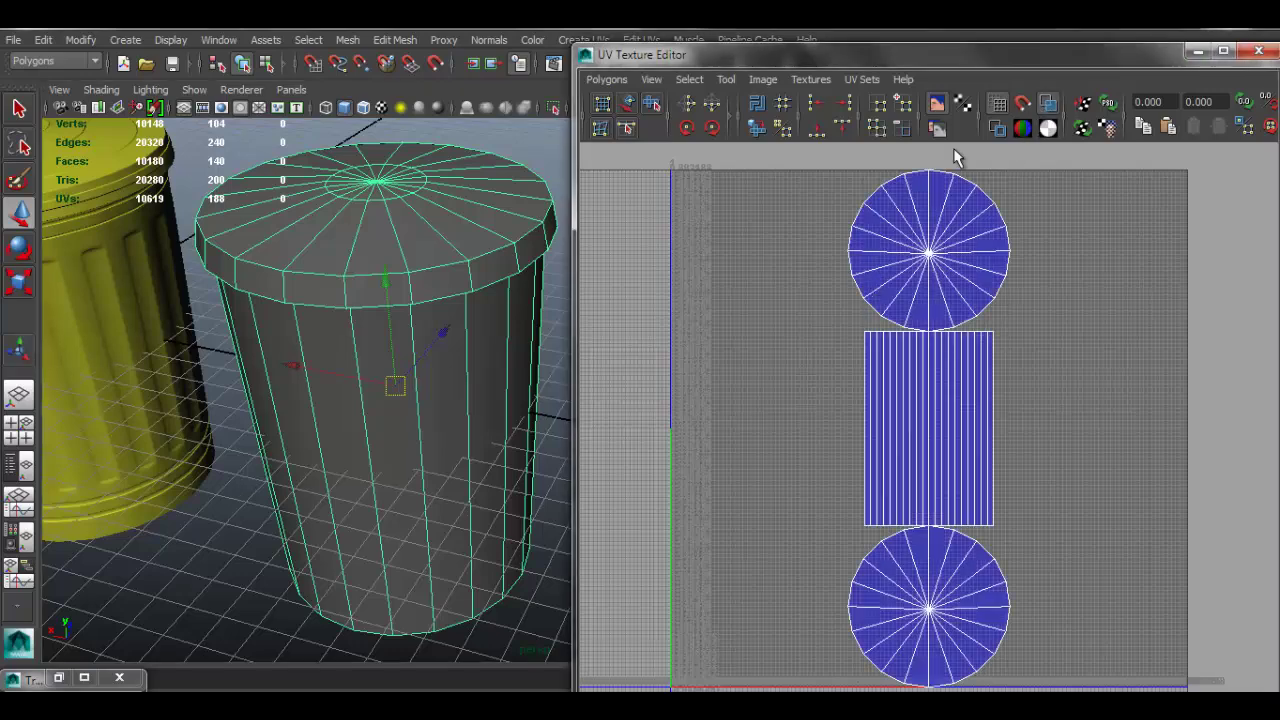
drag(1030, 66, 1012, 52)
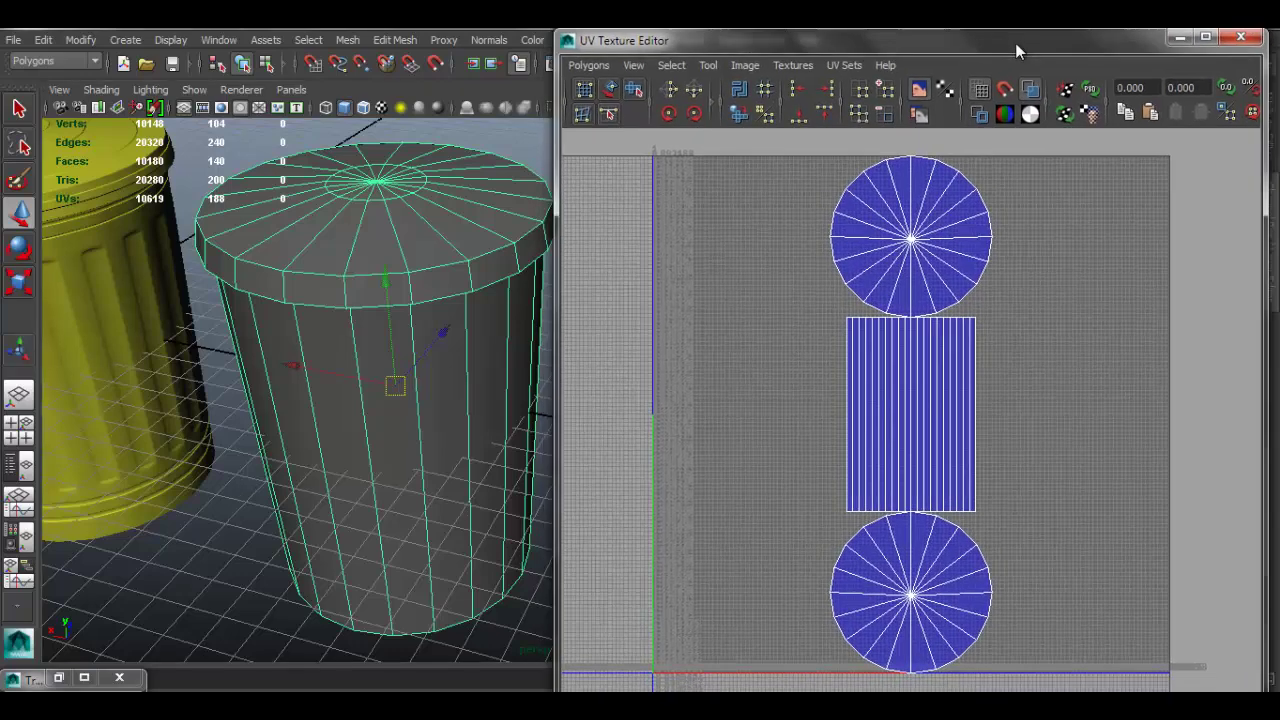
click(919, 115)
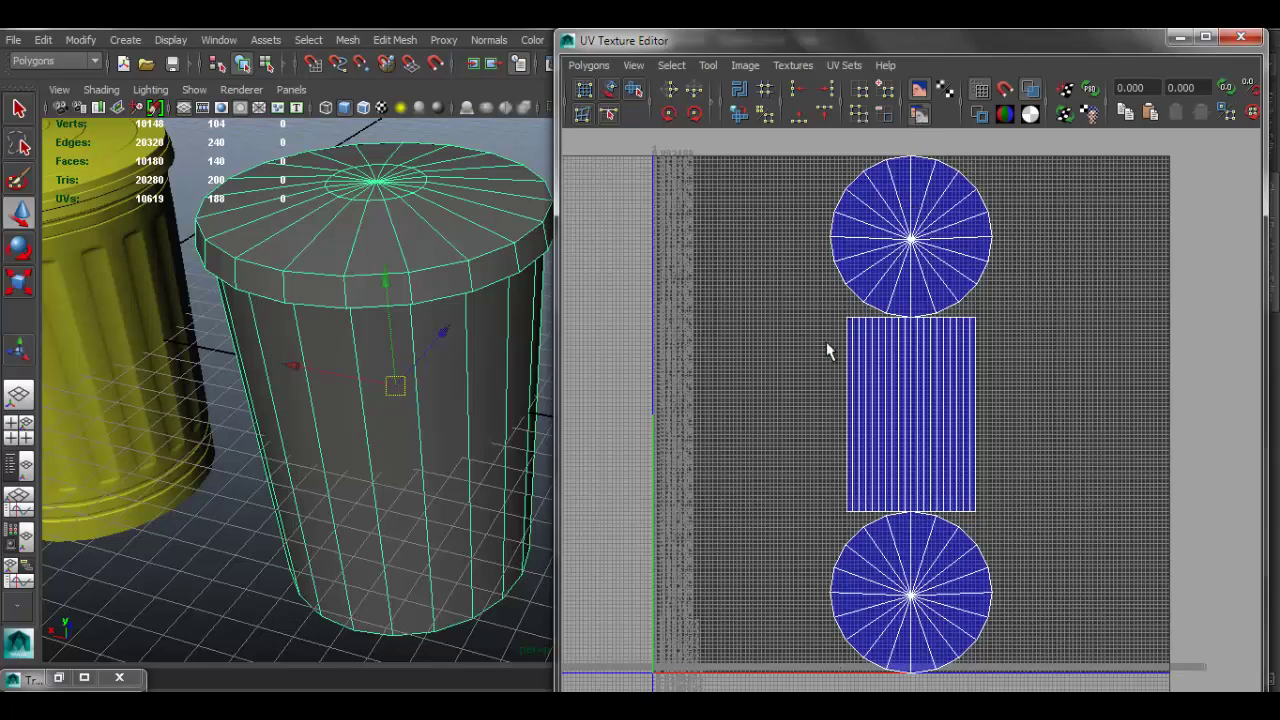
mouse_move(464, 418)
alt+mouse_down()
mouse_move(437, 409)
mouse_move(437, 457)
mouse_move(456, 440)
alt+mouse_up()
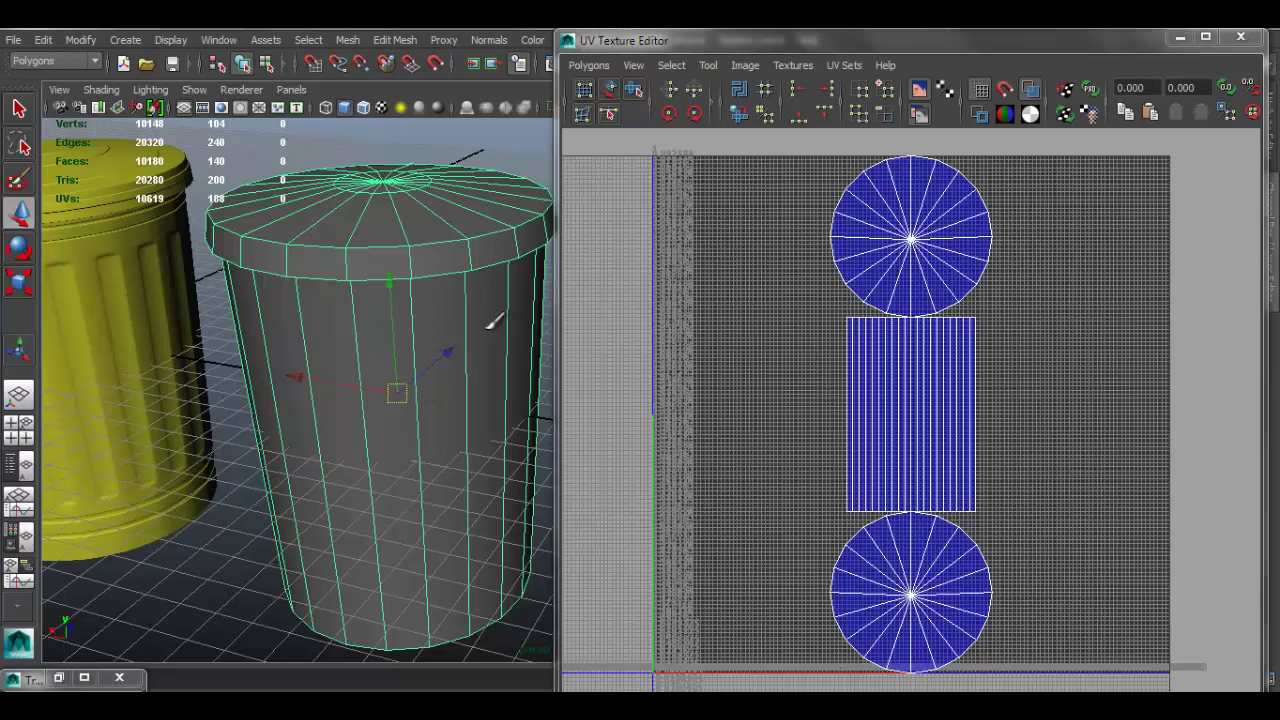
Step: Minimize the UV Texture Editor and assign a new Lambert material to the low-poly trash can
click(1180, 40)
mouse_move(577, 291)
alt+mouse_down()
mouse_move(666, 229)
mouse_move(683, 258)
mouse_move(640, 225)
mouse_move(578, 260)
mouse_move(593, 122)
mouse_move(560, 283)
alt+mouse_up()
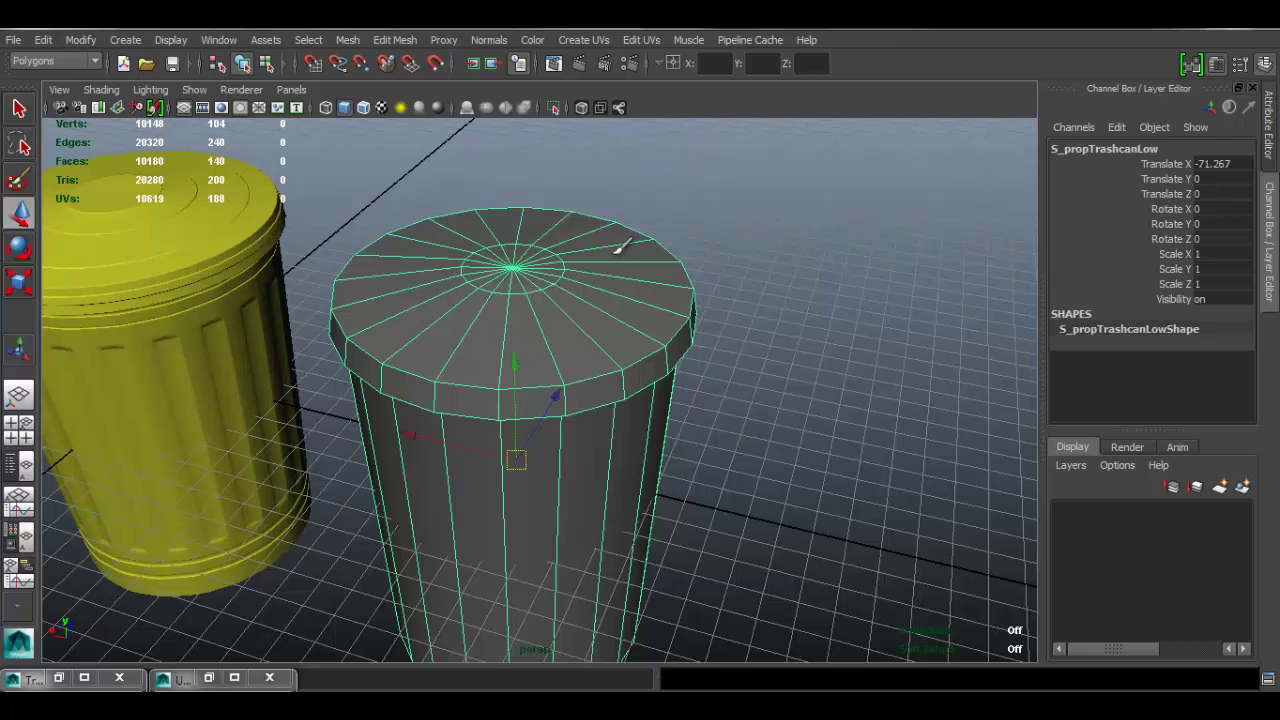
alt+drag(600, 251, 530, 228)
right_click(530, 228)
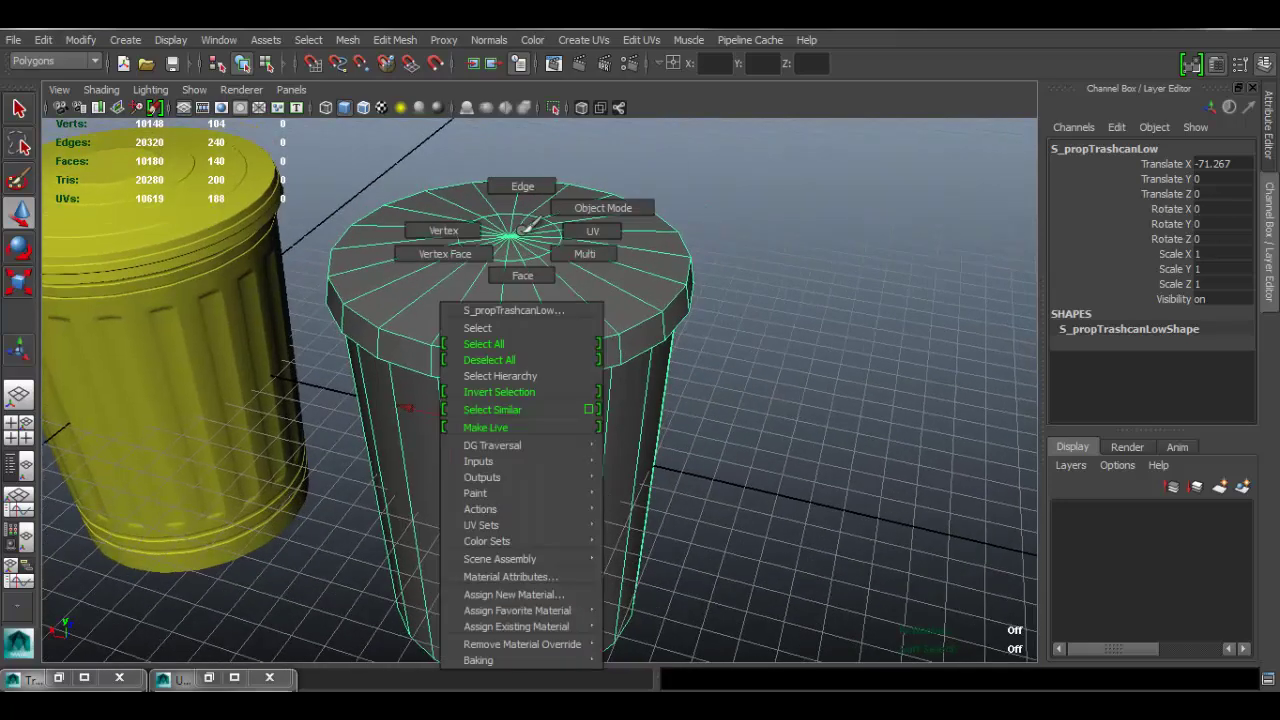
click(530, 594)
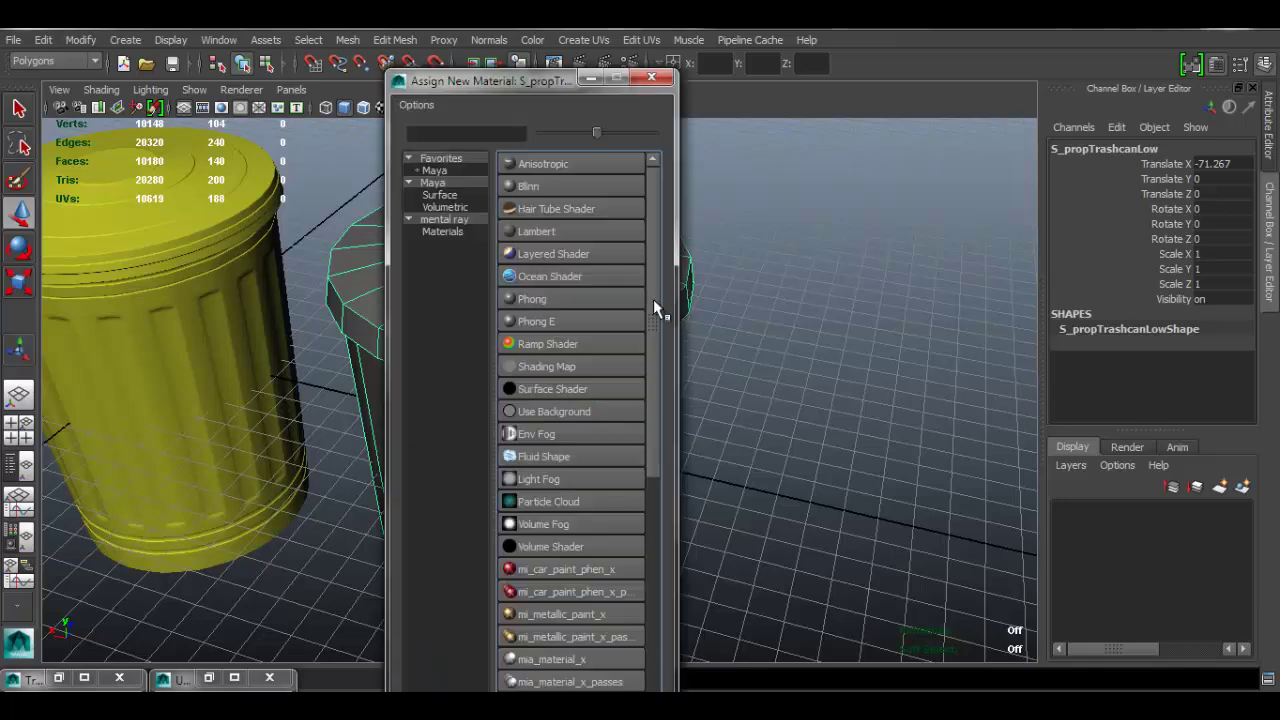
click(536, 231)
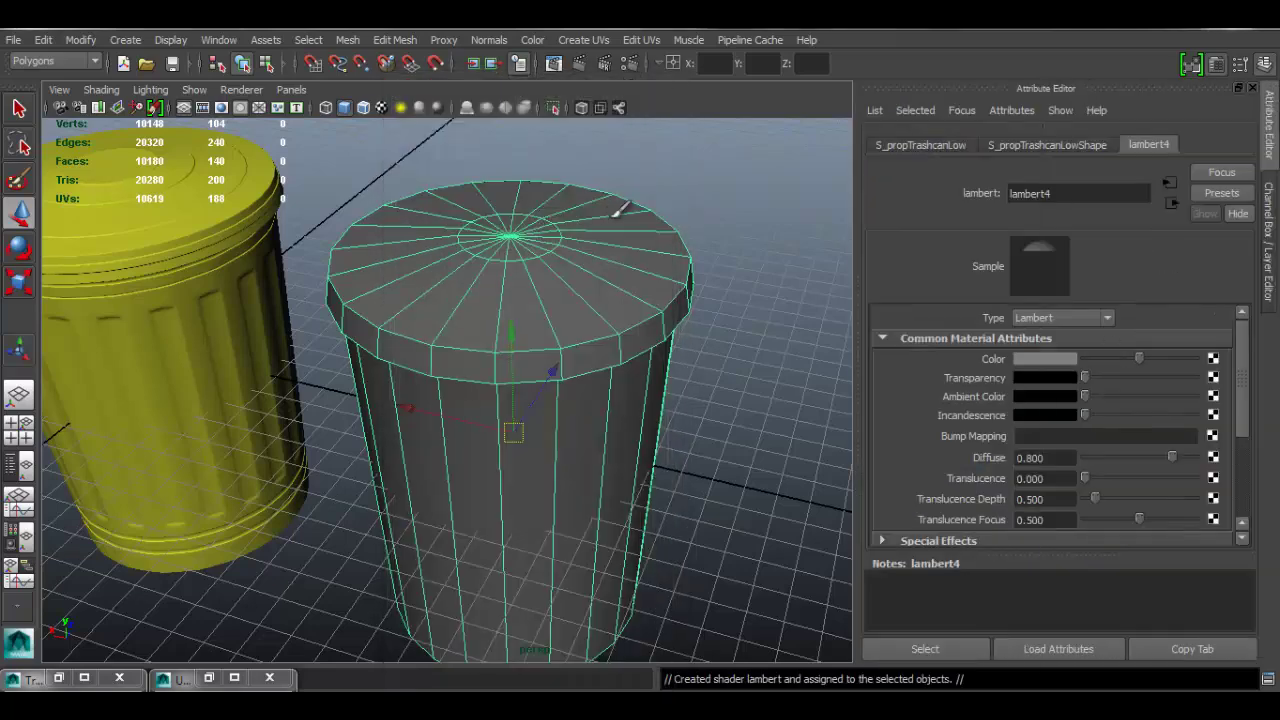
Step: Rename the new Lambert material as Uvmat
scroll(620, 208, down, 2)
double_click(1077, 193)
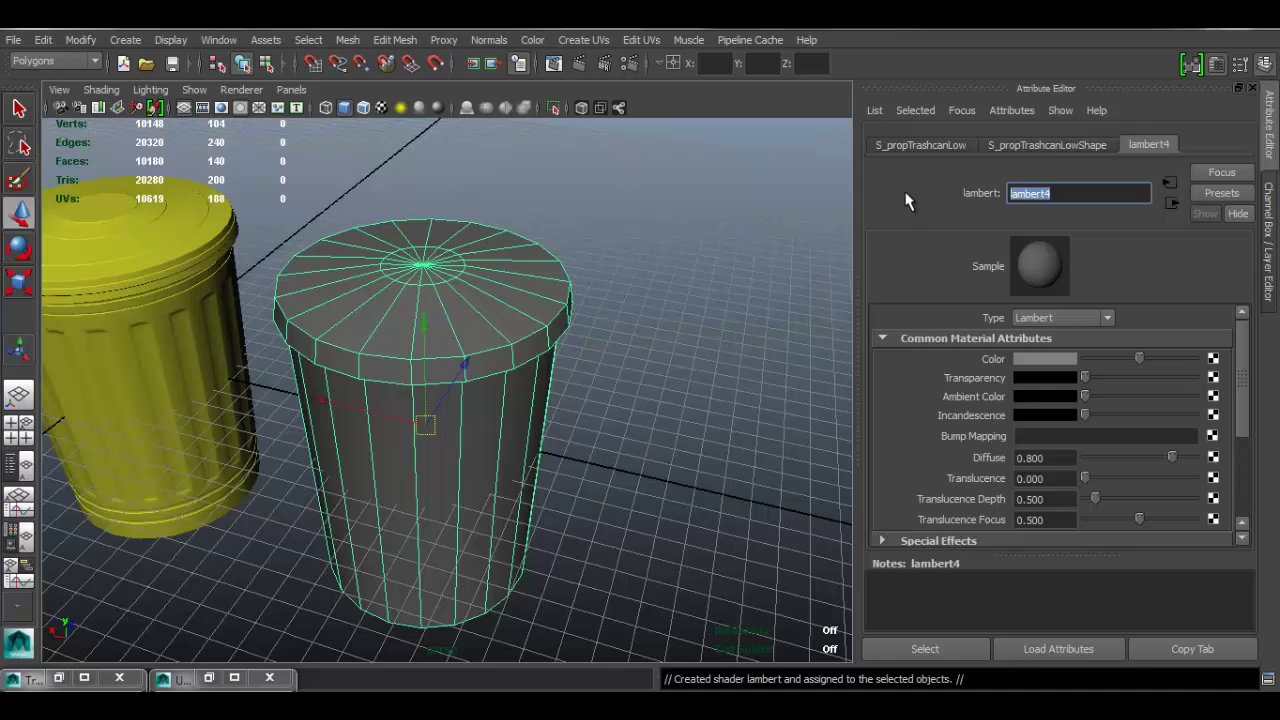
text(Uvmat)
key(Return)
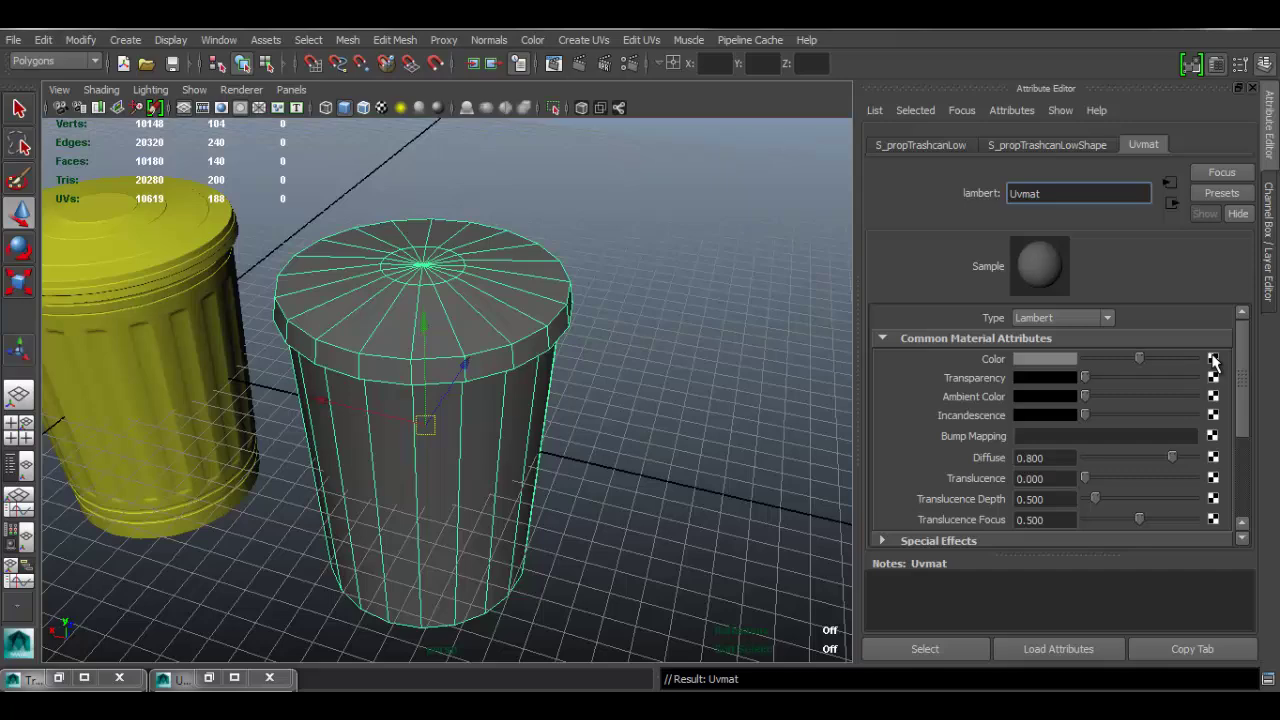
Step: Connect a File texture to the Uvmat color and load UVW_texture2048x2048.jpg from the trash can folder
click(1213, 359)
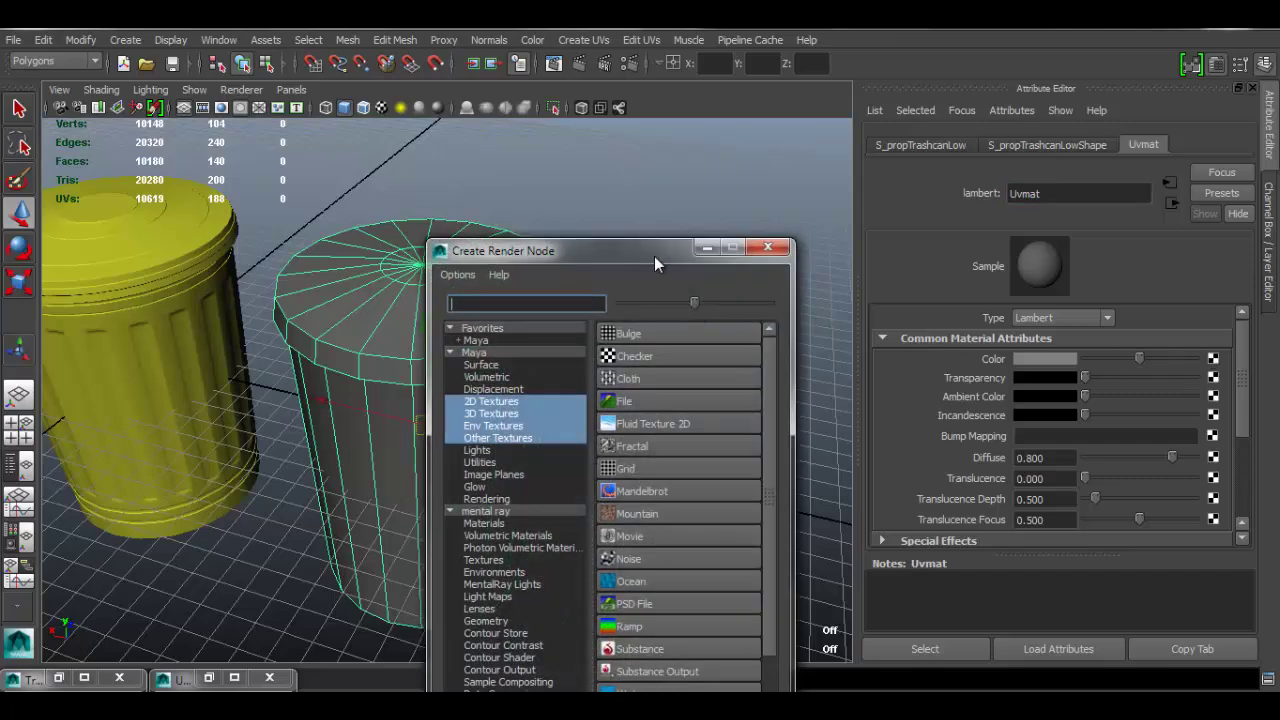
drag(654, 256, 656, 96)
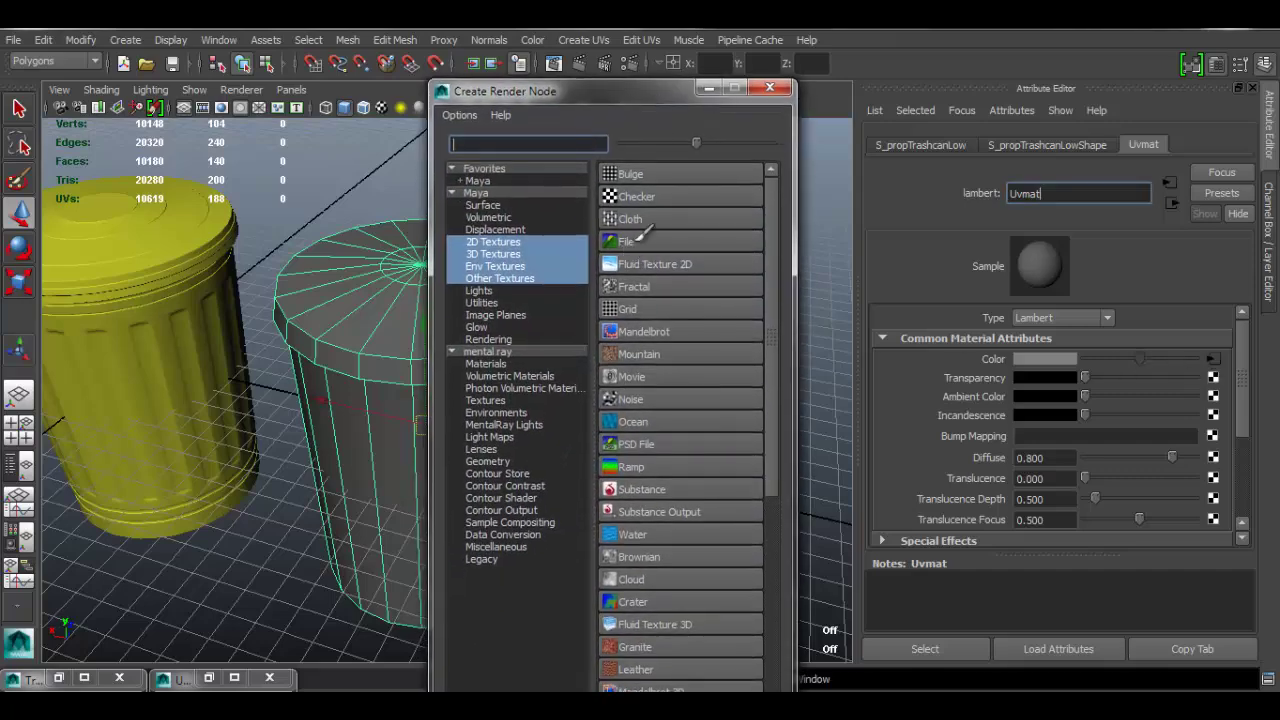
click(640, 240)
click(1221, 410)
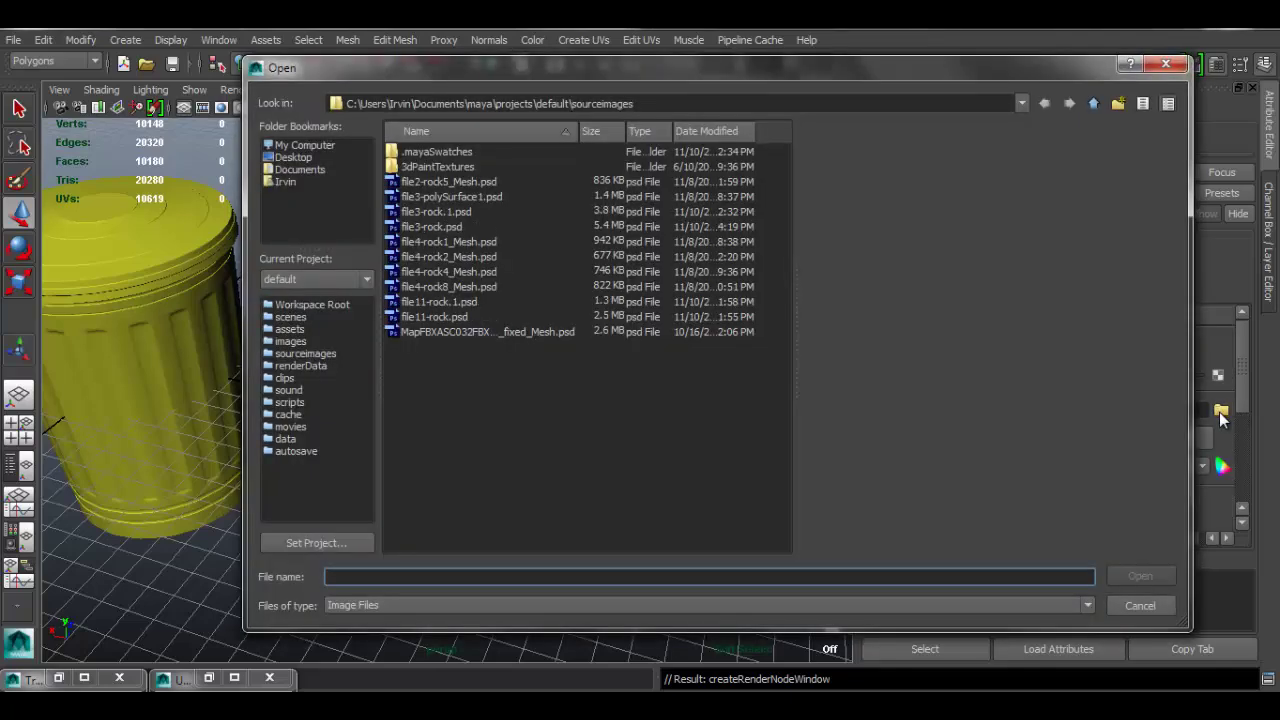
click(465, 271)
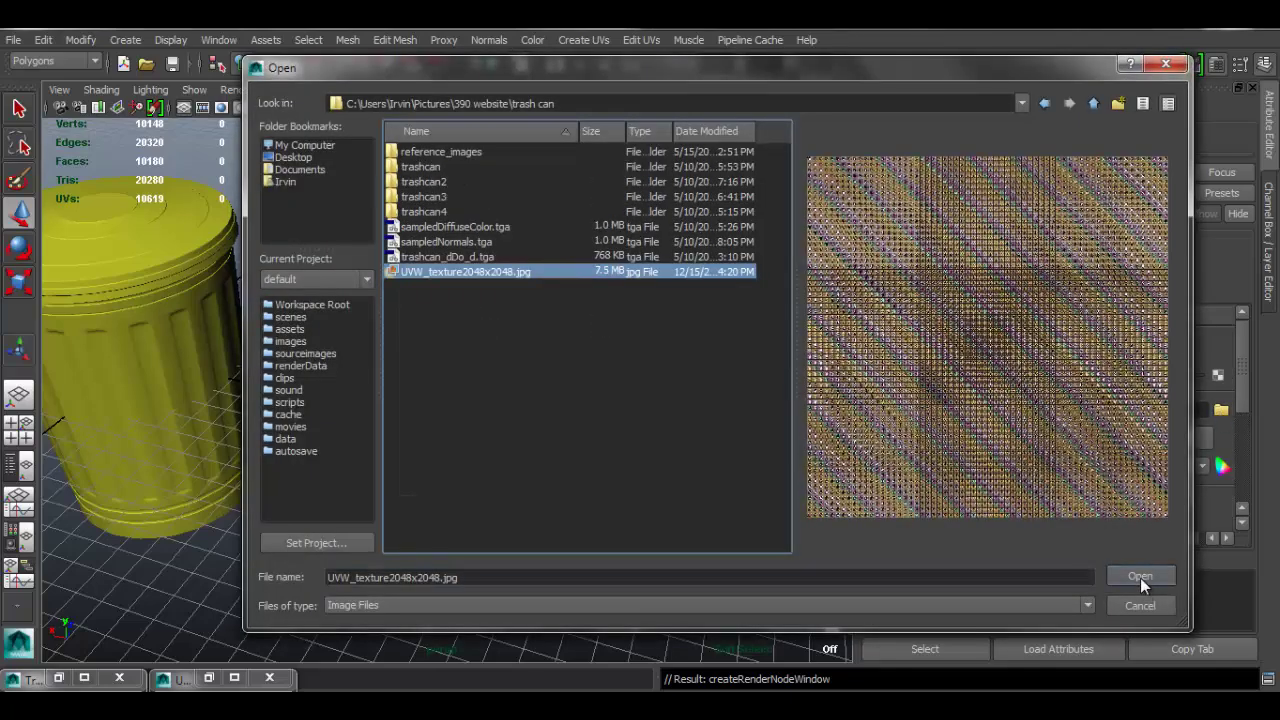
click(1141, 578)
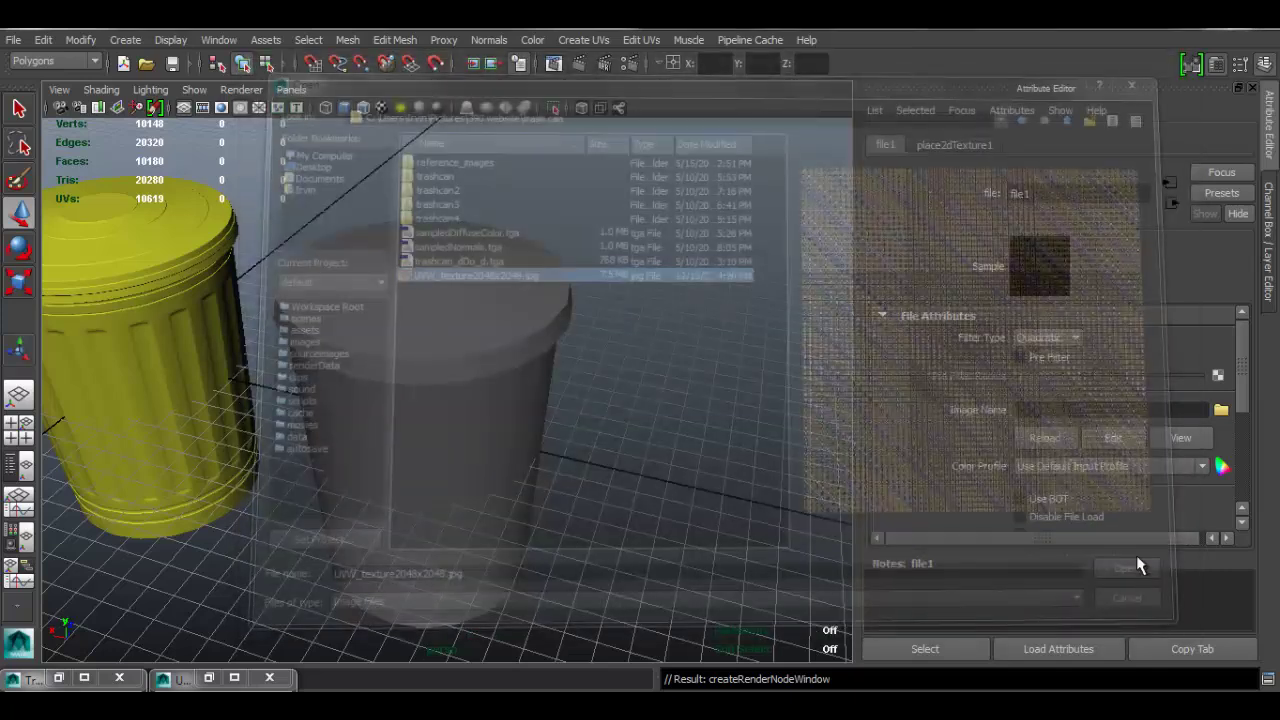
Step: Bring back the Channel Box and turn on textured display in the perspective view
alt+middle_drag(553, 367, 645, 337)
alt+right_drag(596, 330, 634, 360)
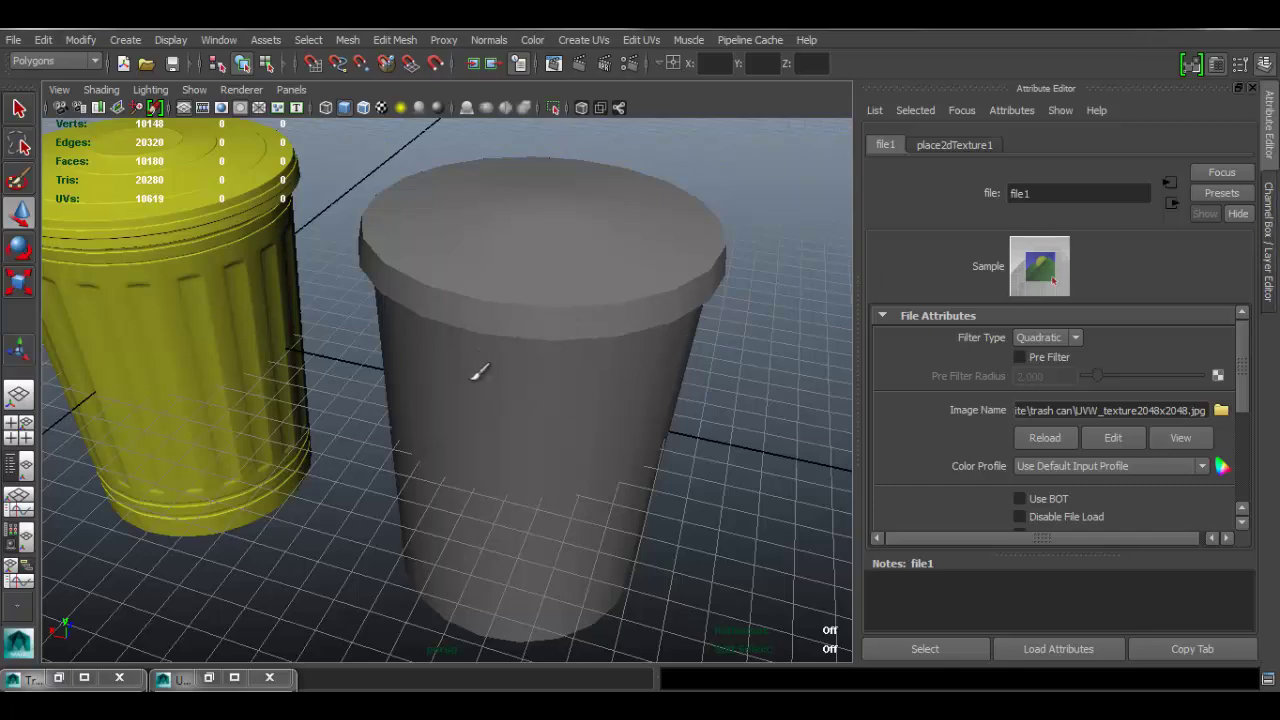
click(1271, 240)
alt+middle_drag(686, 317, 736, 365)
alt+right_drag(736, 365, 600, 257)
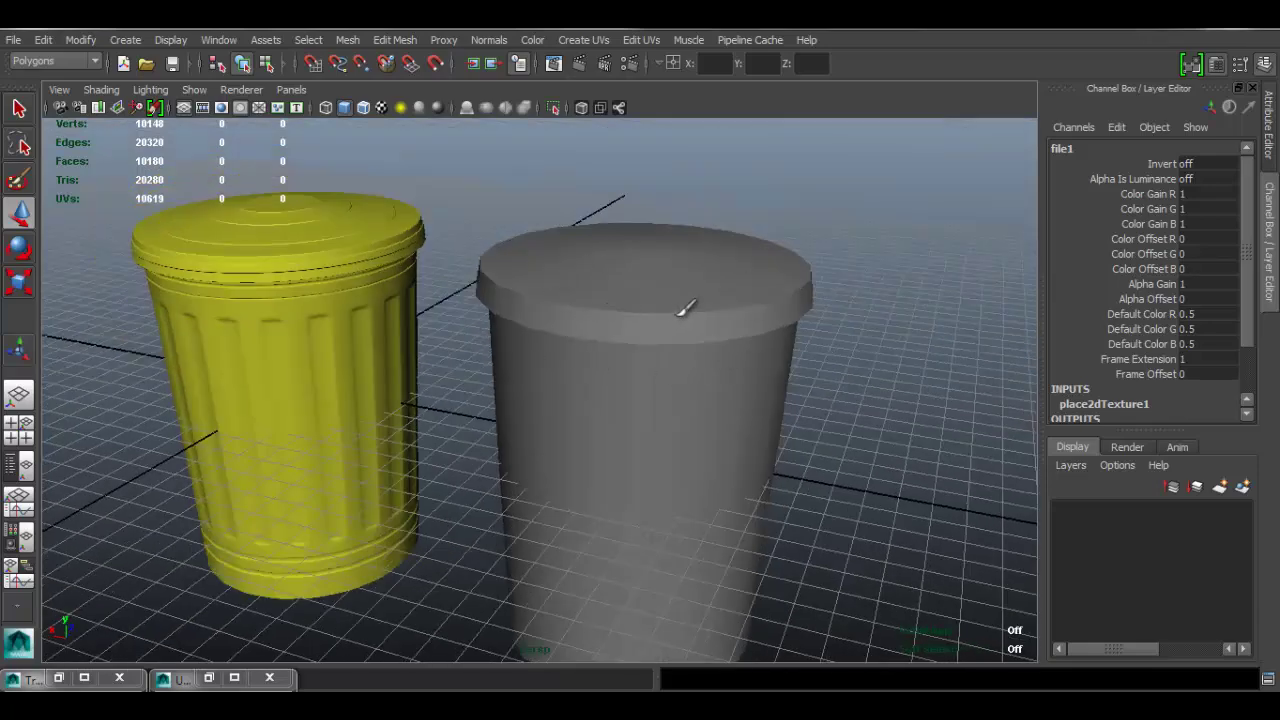
key(6)
alt+drag(606, 313, 556, 311)
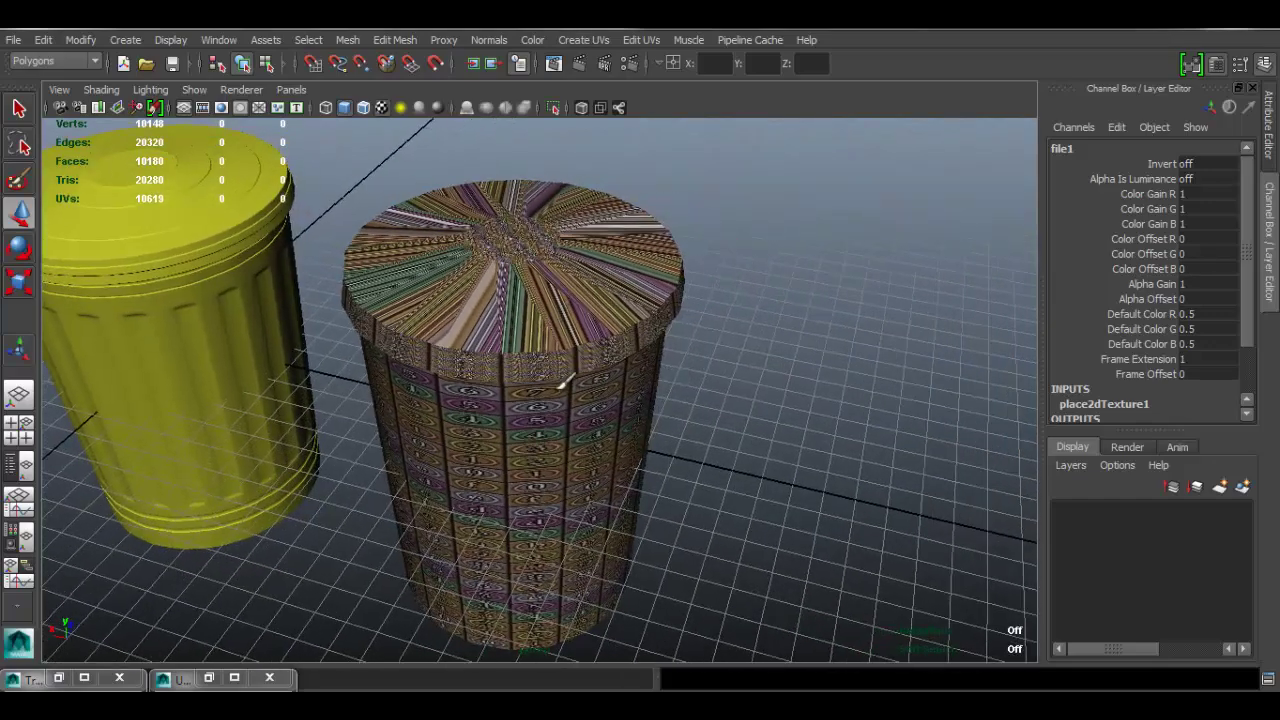
Step: Examine how the UV test texture maps onto the low-poly can's sides, lid rim and lid top
alt+drag(570, 422, 478, 381)
alt+right_drag(526, 430, 698, 440)
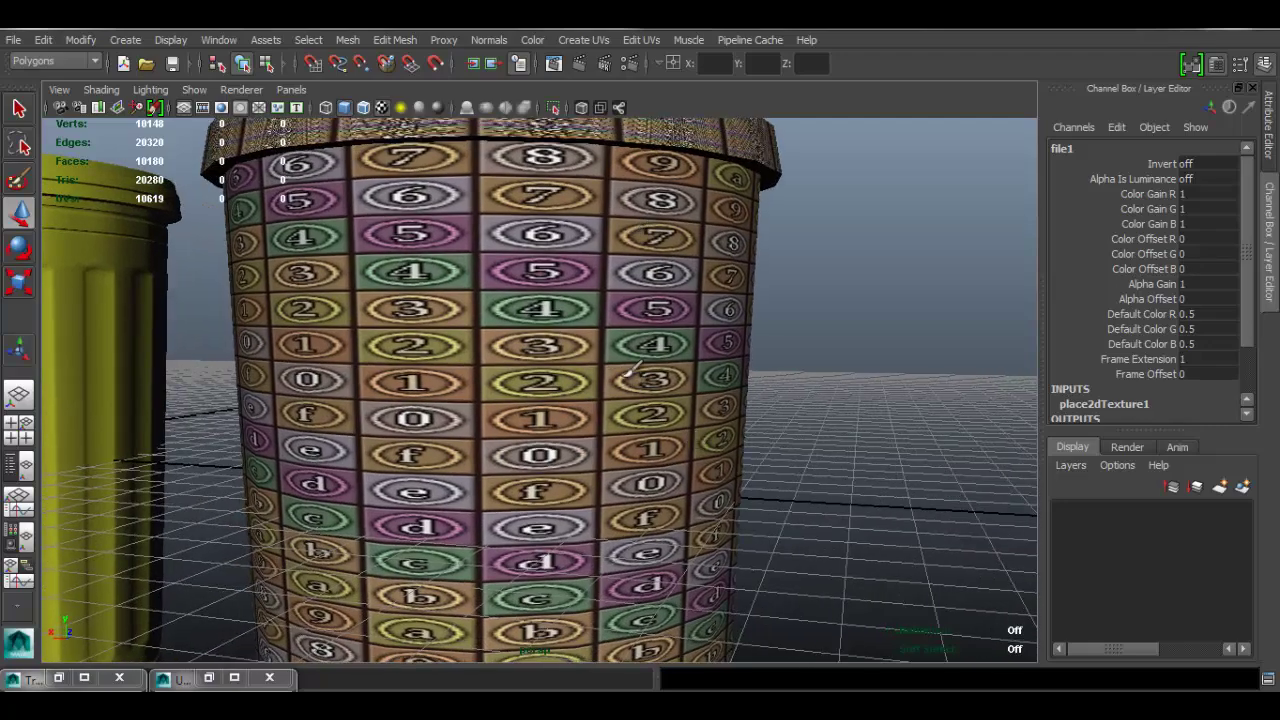
alt+right_drag(655, 344, 497, 322)
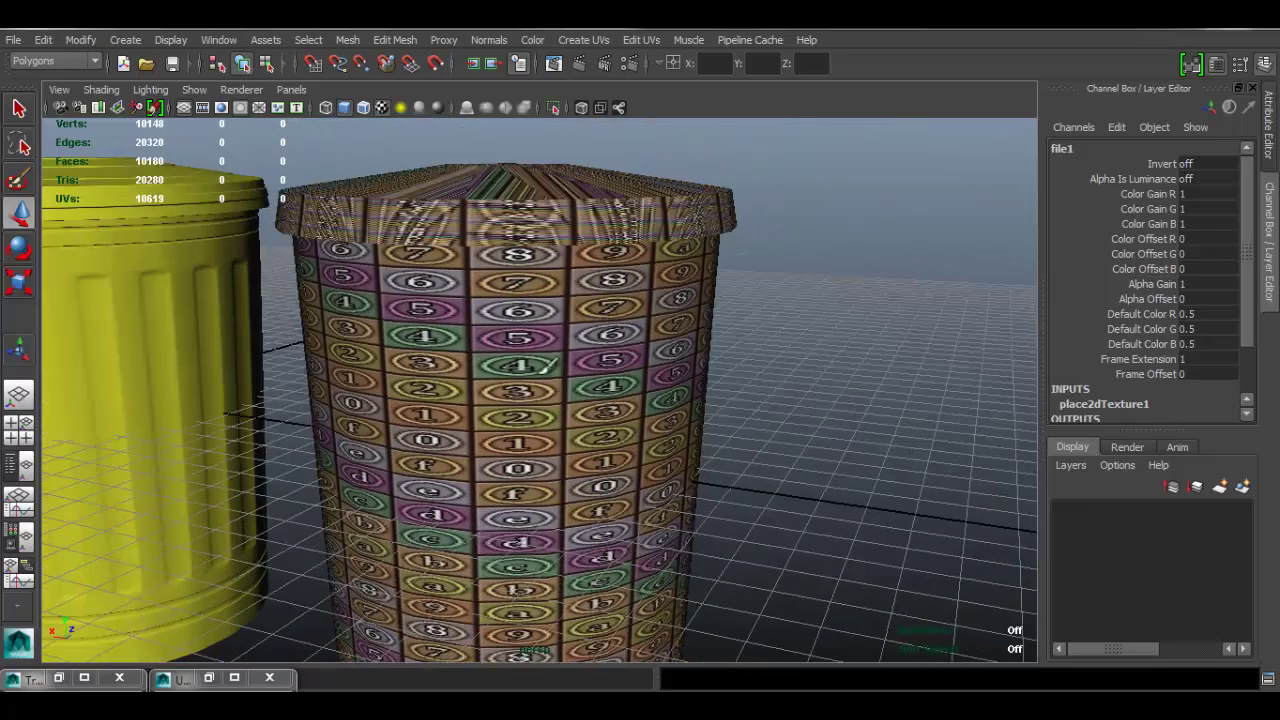
alt+drag(608, 284, 608, 352)
alt+middle_drag(530, 232, 463, 257)
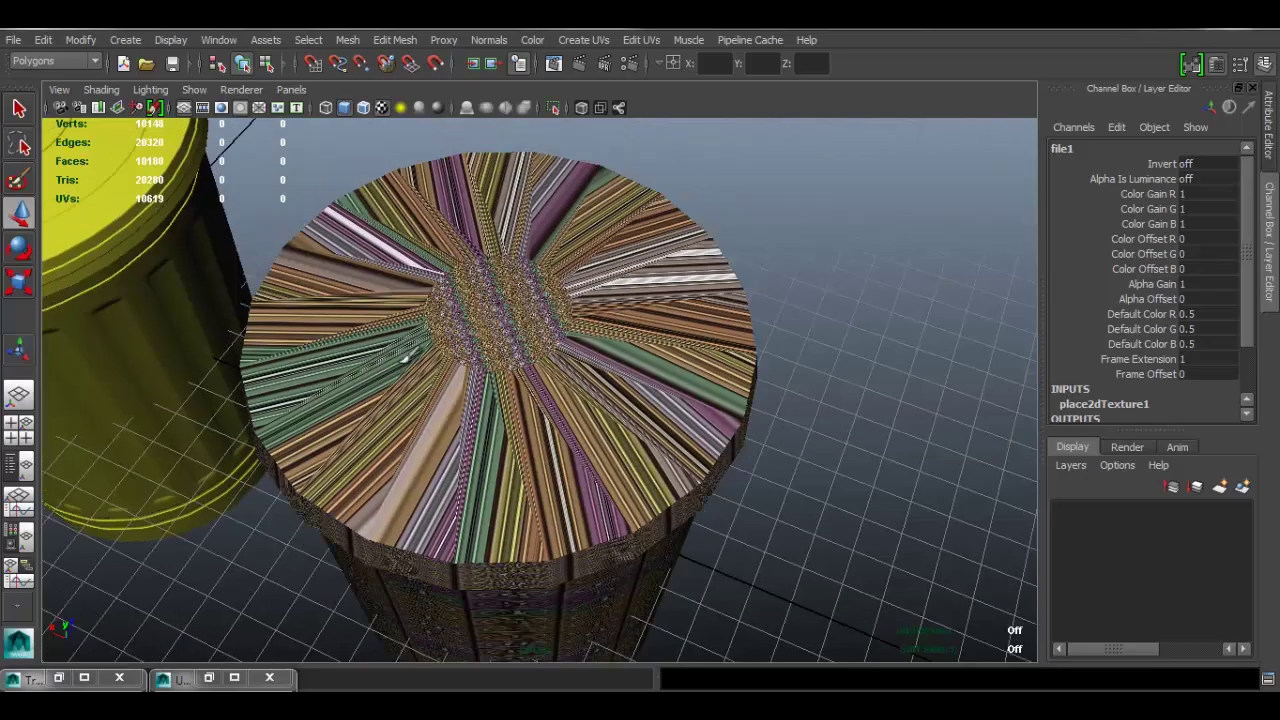
mouse_move(596, 364)
alt+mouse_down()
mouse_move(650, 436)
mouse_move(592, 335)
mouse_move(574, 366)
alt+mouse_up()
alt+drag(563, 470, 560, 488)
alt+middle_drag(560, 488, 555, 355)
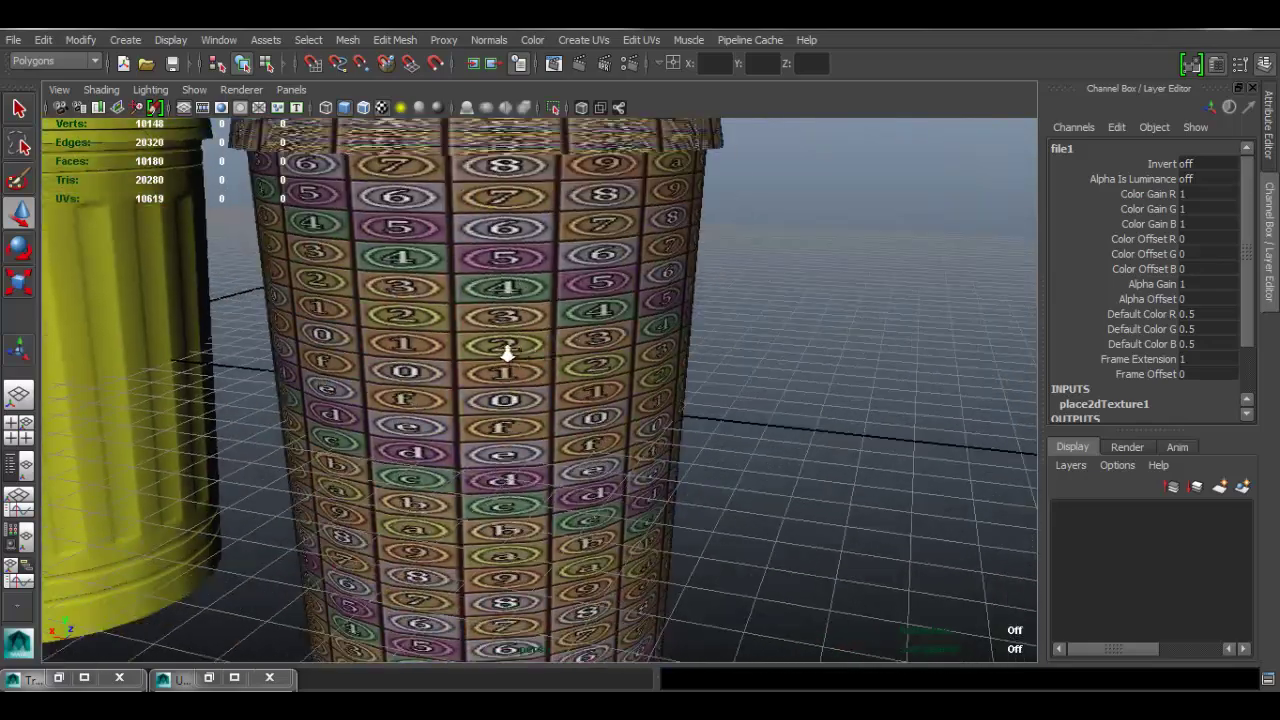
alt+right_drag(507, 354, 397, 335)
scroll(410, 328, up, 3)
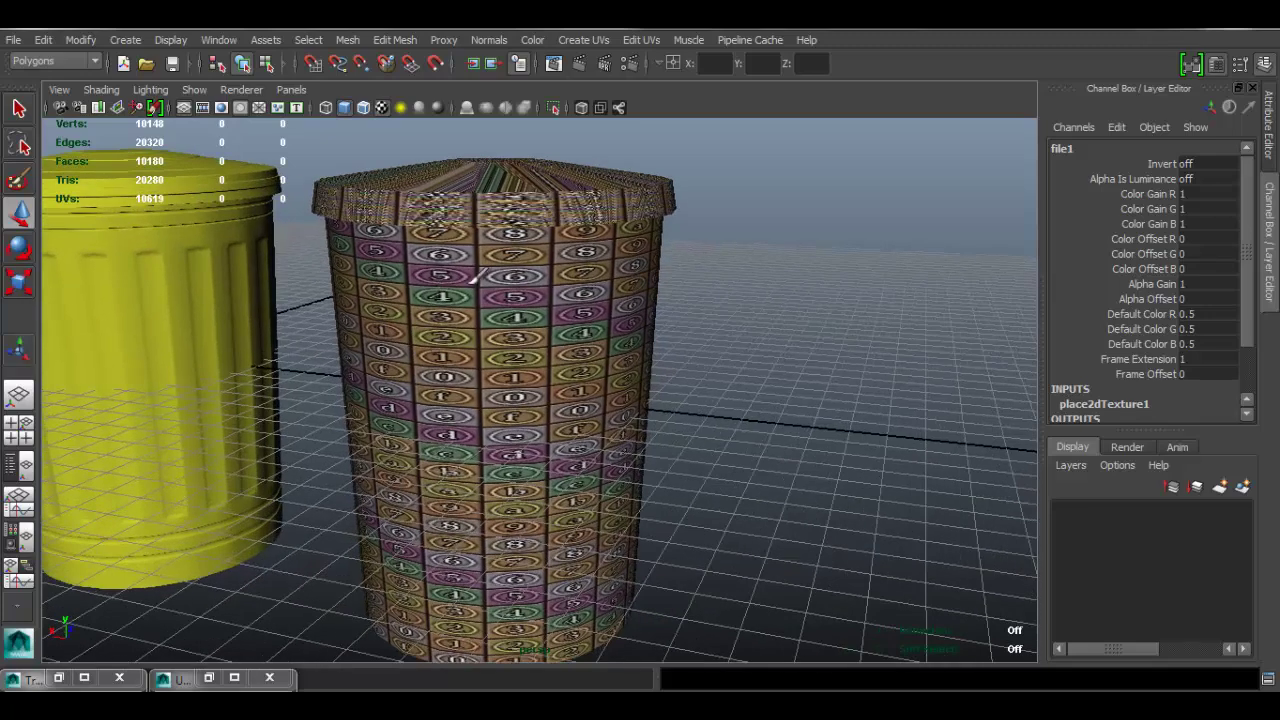
Step: Restore the UV Texture Editor beside the model and select the low-poly trash can to show its UVs
click(178, 678)
drag(713, 47, 751, 39)
click(425, 318)
key(f)
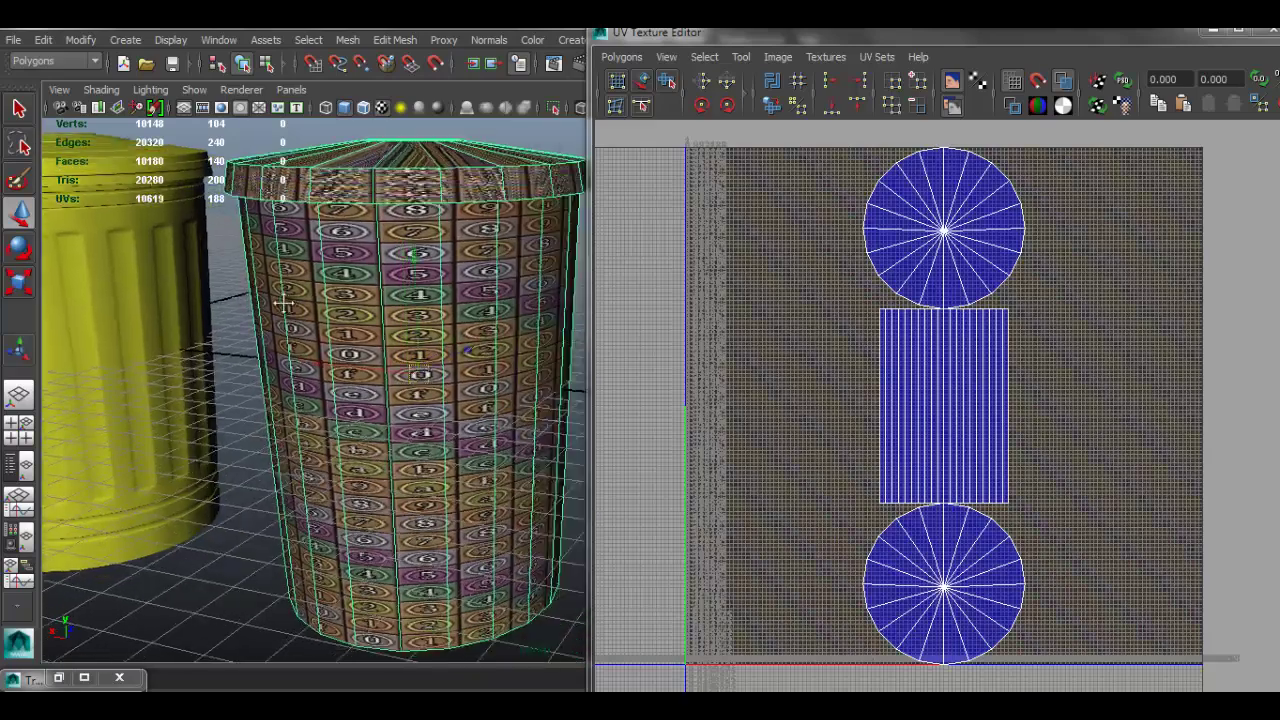
alt+drag(472, 233, 500, 229)
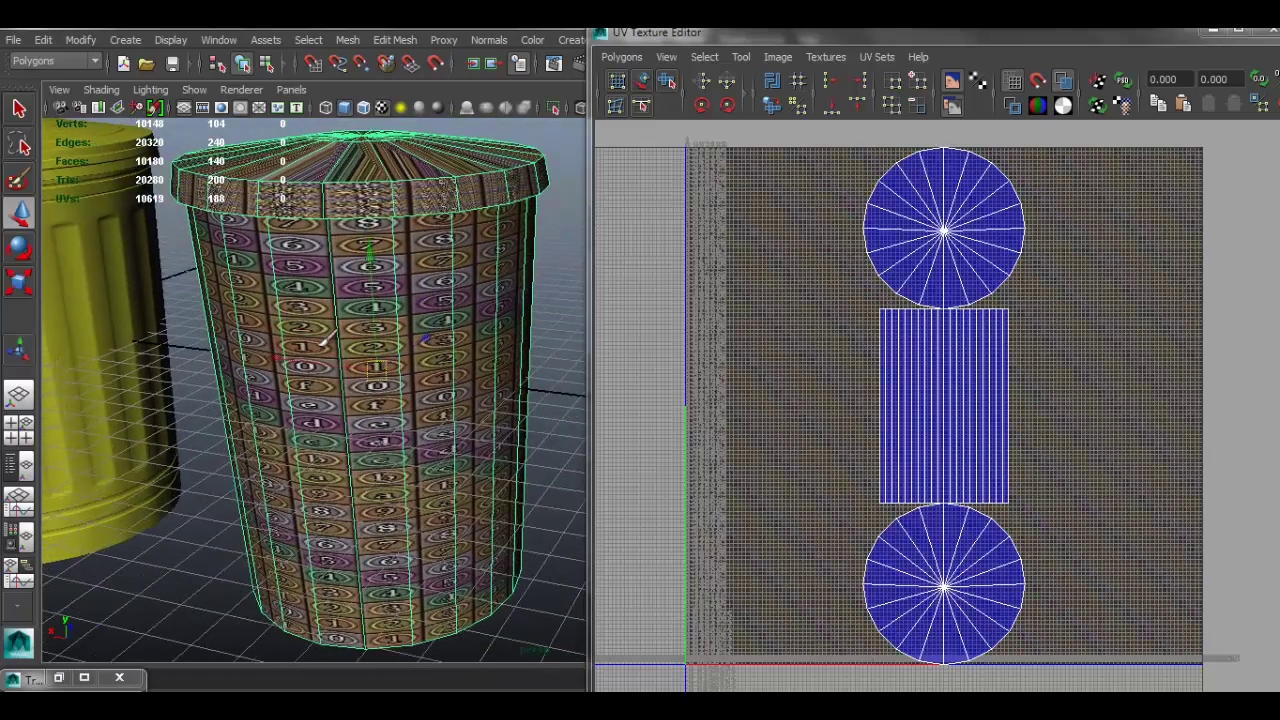
alt+drag(306, 366, 300, 286)
Step: Switch the low-poly trash can to face component mode
right_click(300, 287)
right_drag(300, 287, 299, 330)
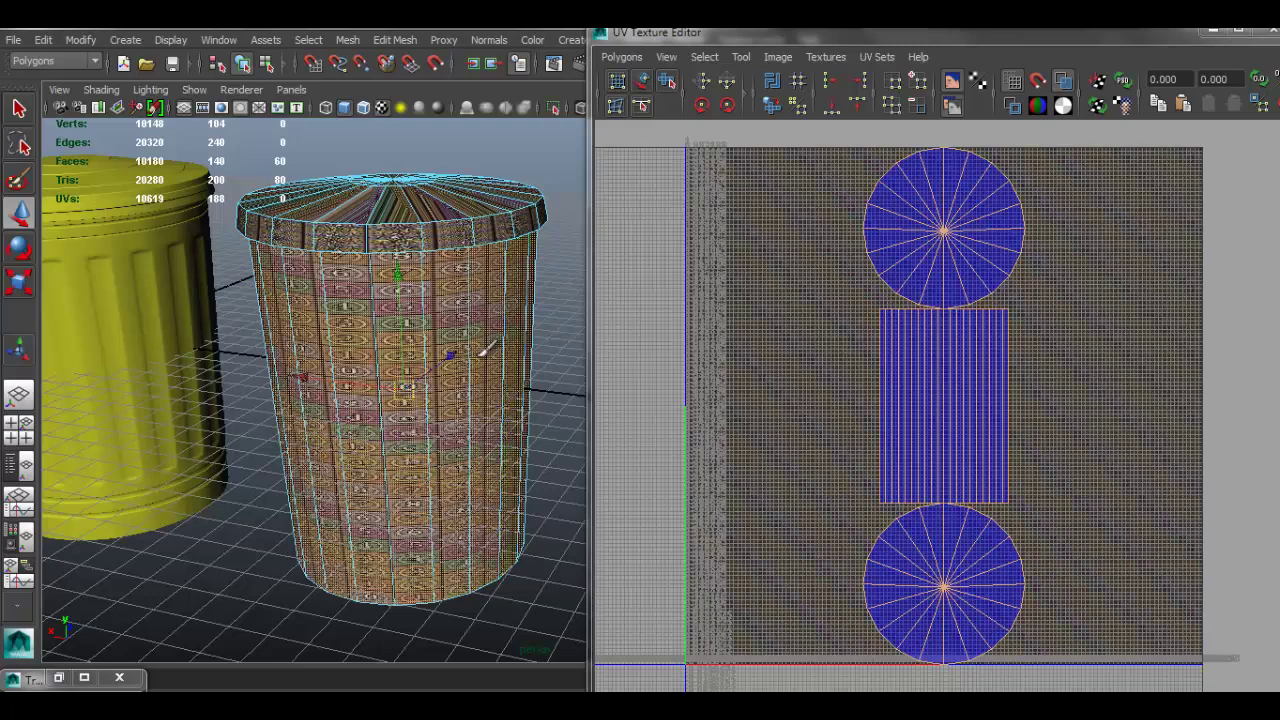
click(532, 291)
double_click(371, 320)
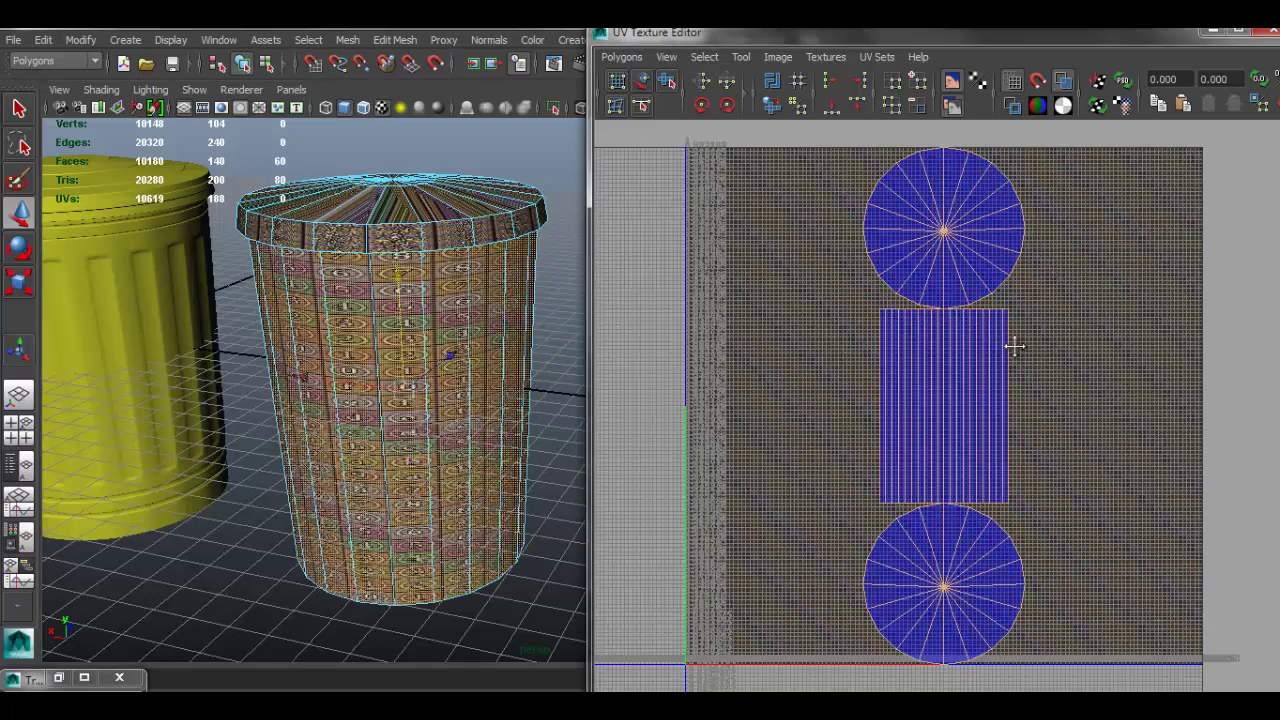
Step: Convert the can body's face selection to UVs and move those shells horizontally off the overlapping lid shells
alt+middle_drag(1011, 346, 961, 349)
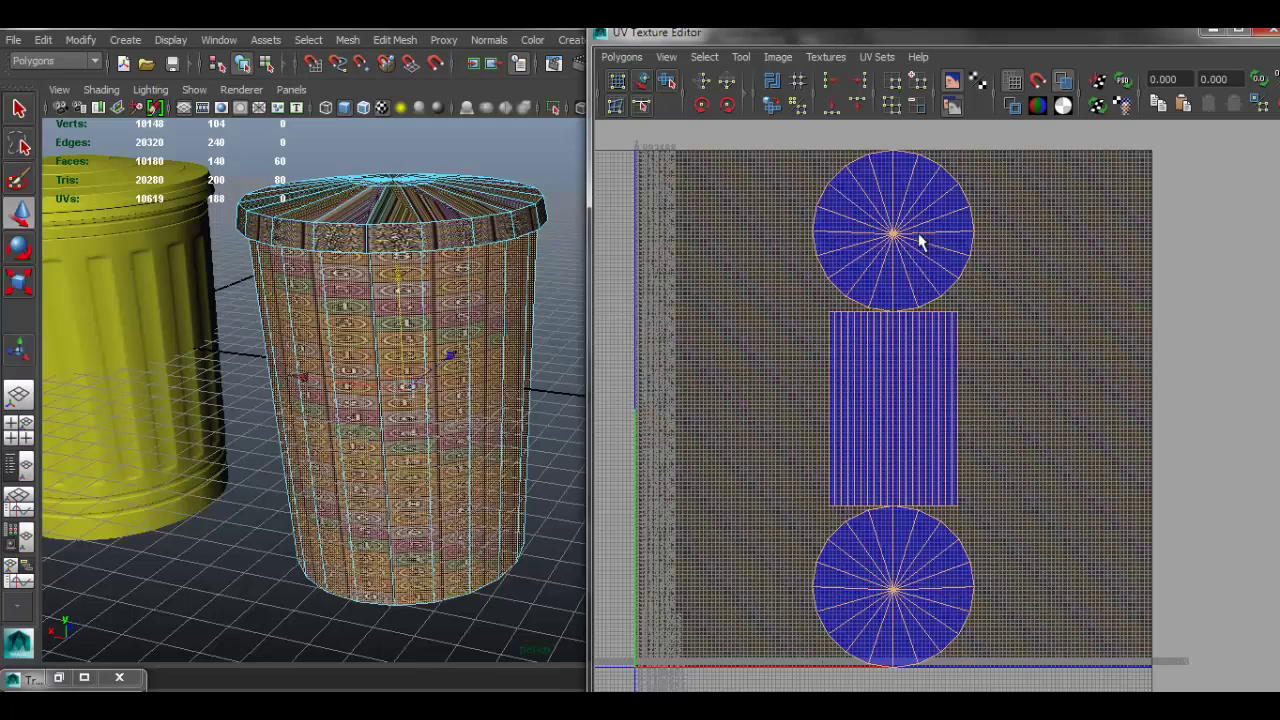
scroll(951, 277, down, 2)
scroll(937, 280, up, 2)
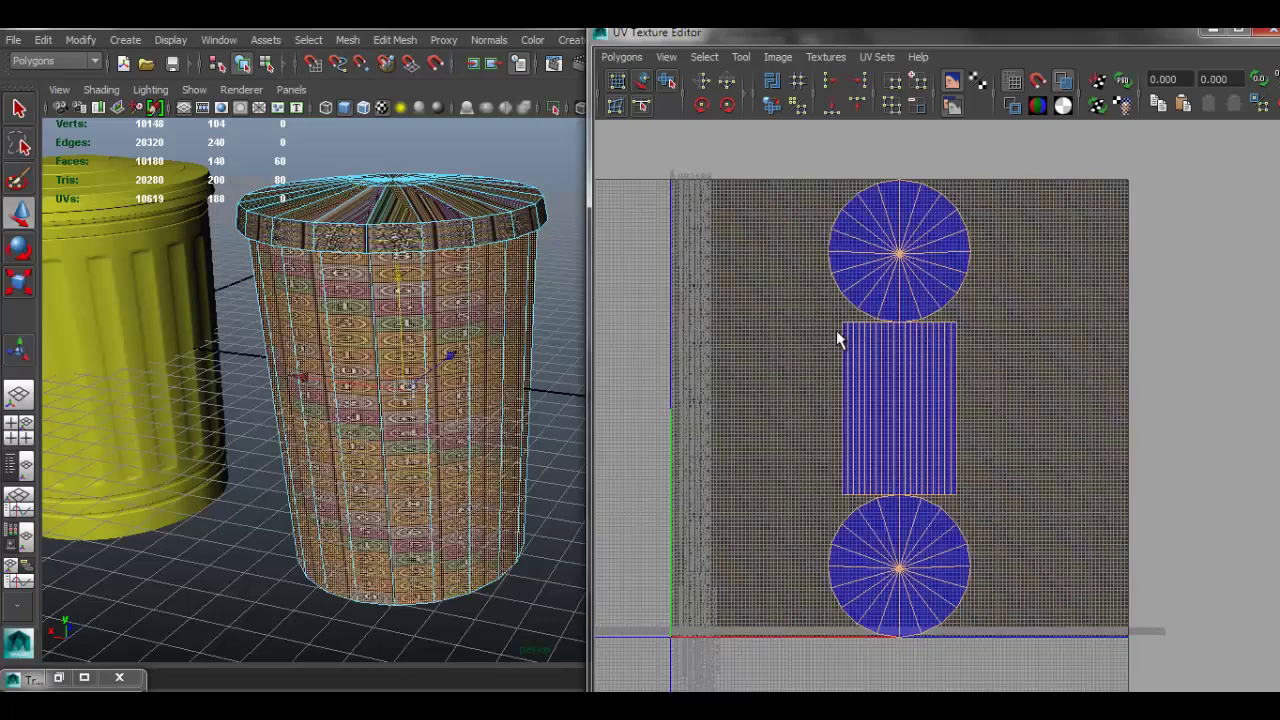
ctrl+right_click(908, 304)
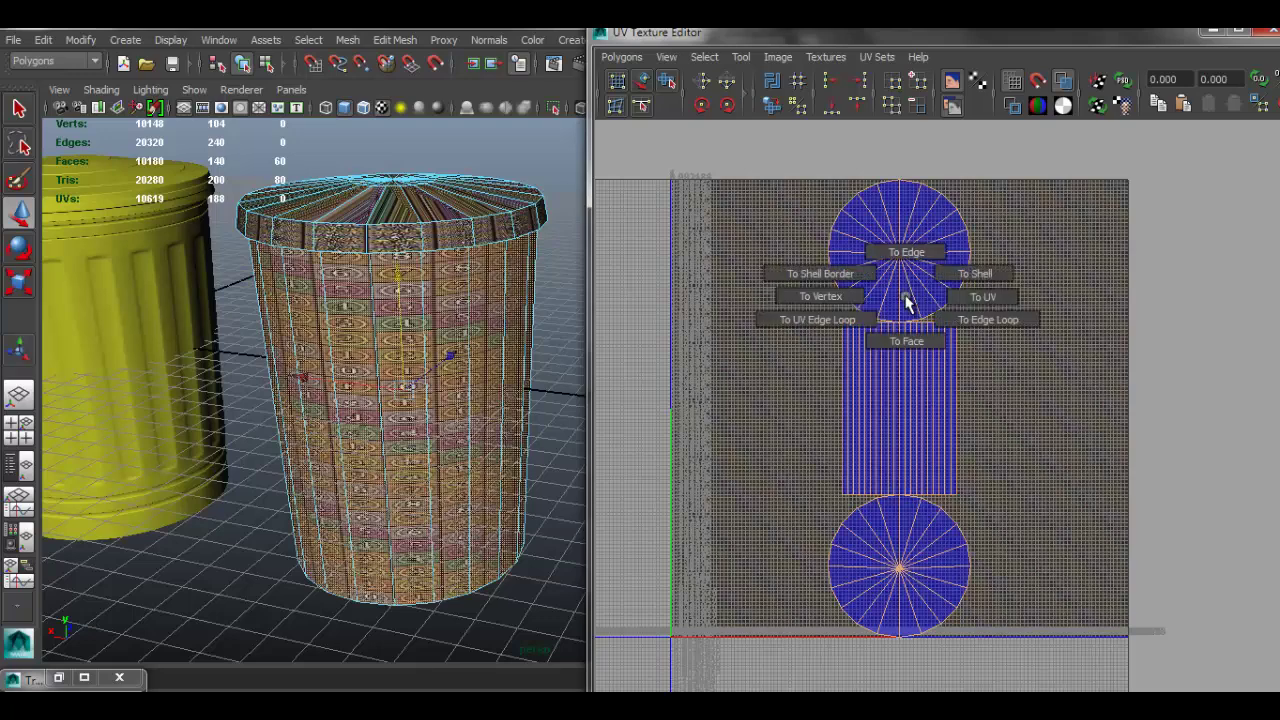
click(997, 308)
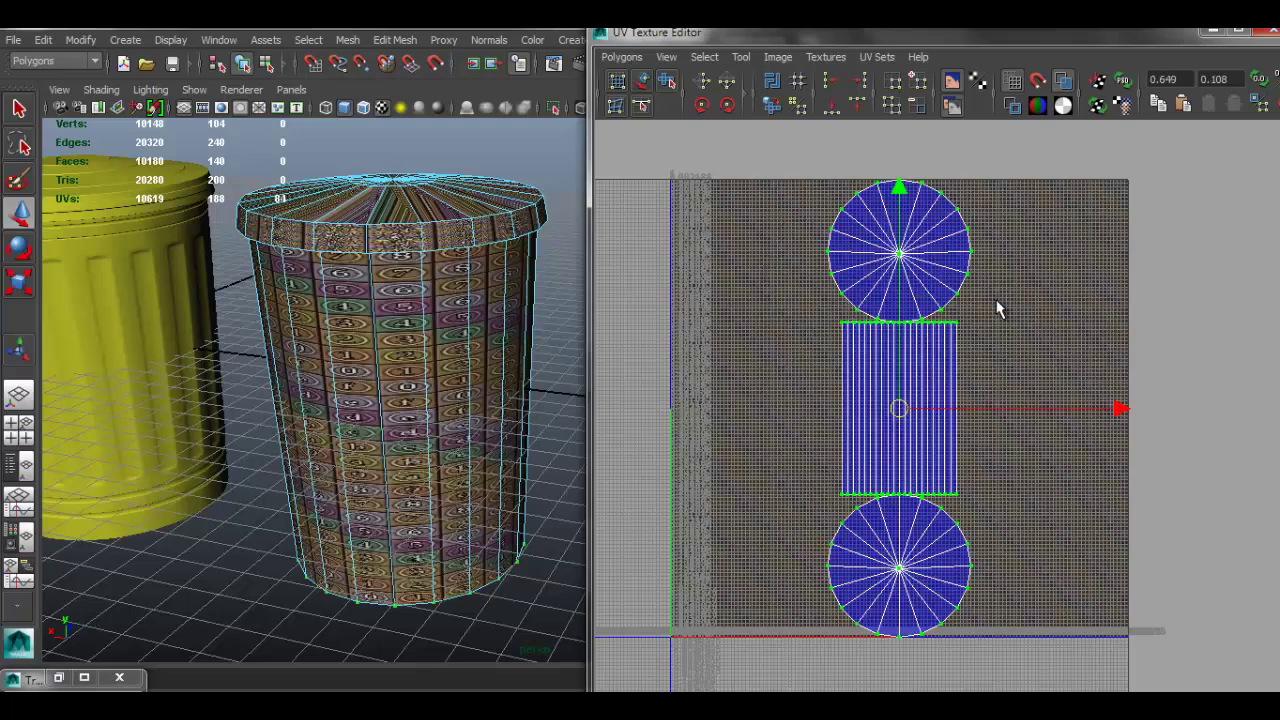
drag(1114, 408, 913, 392)
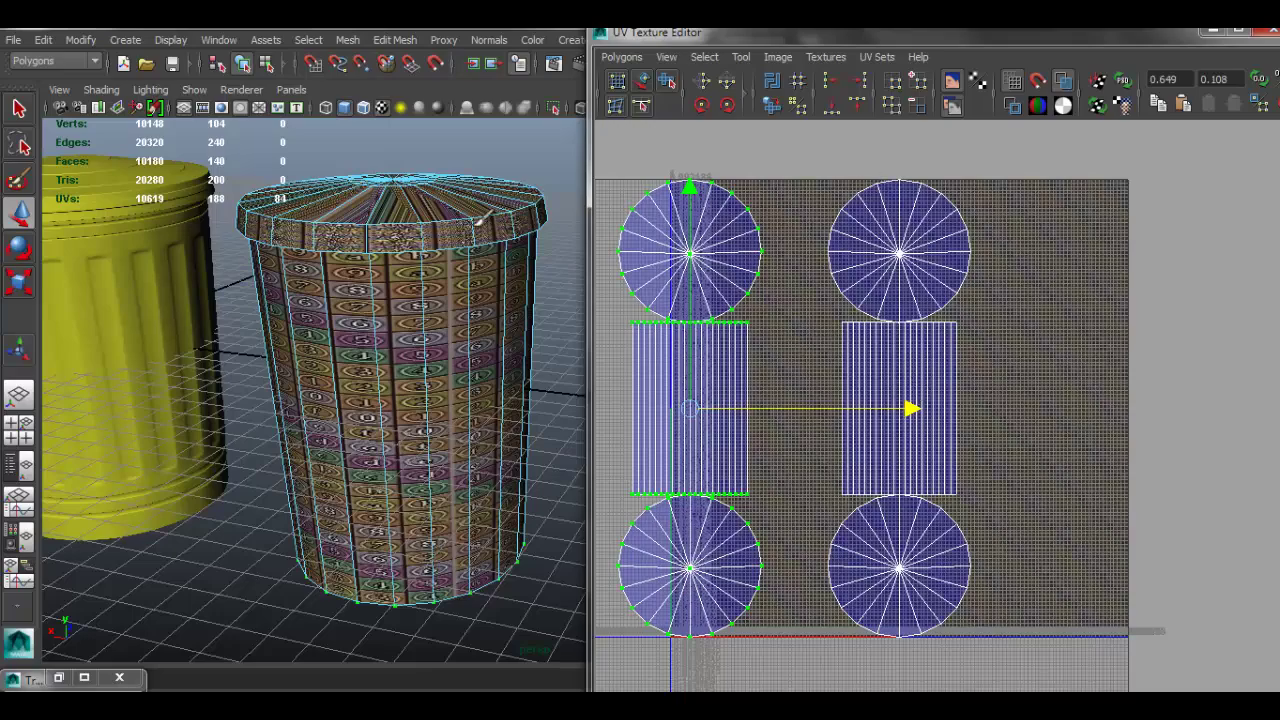
alt+middle_drag(896, 432, 997, 428)
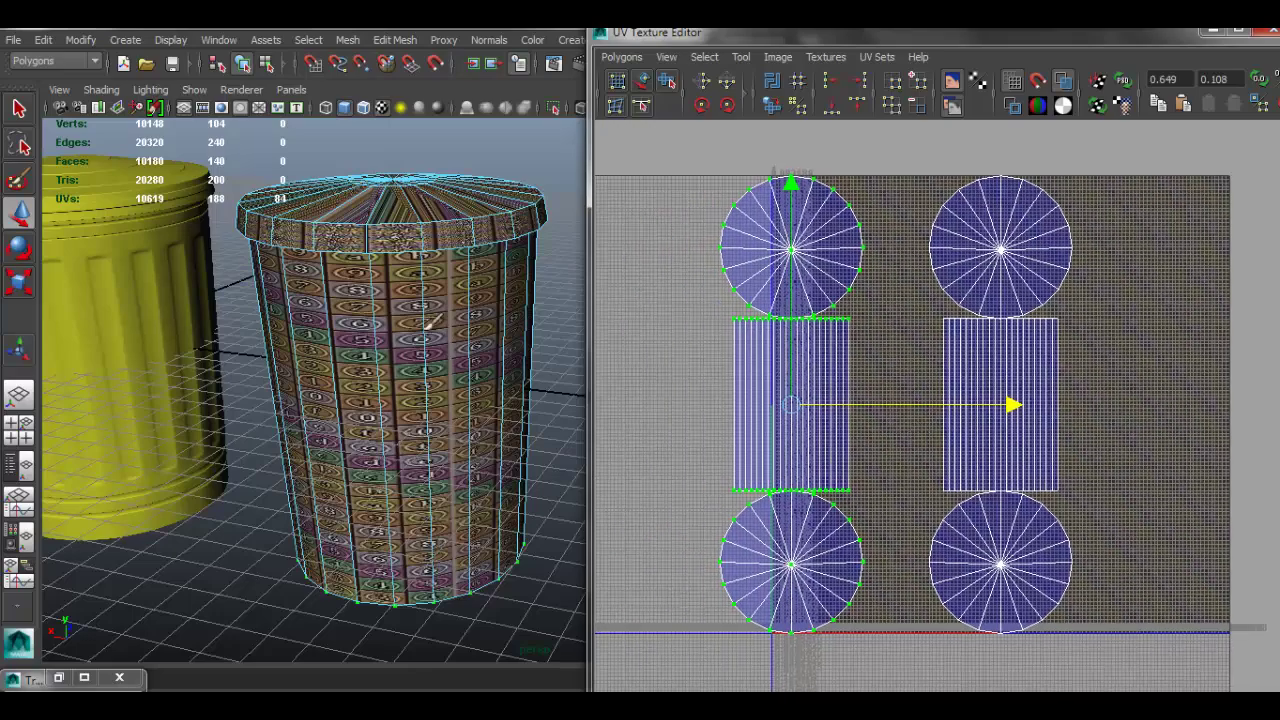
Step: Examine the test texture on the can's sides and lid for stretched tiles
alt+right_drag(406, 329, 553, 351)
alt+drag(553, 351, 500, 232)
alt+right_drag(375, 350, 501, 375)
alt+drag(510, 316, 480, 397)
alt+right_drag(402, 308, 298, 331)
alt+drag(432, 280, 410, 311)
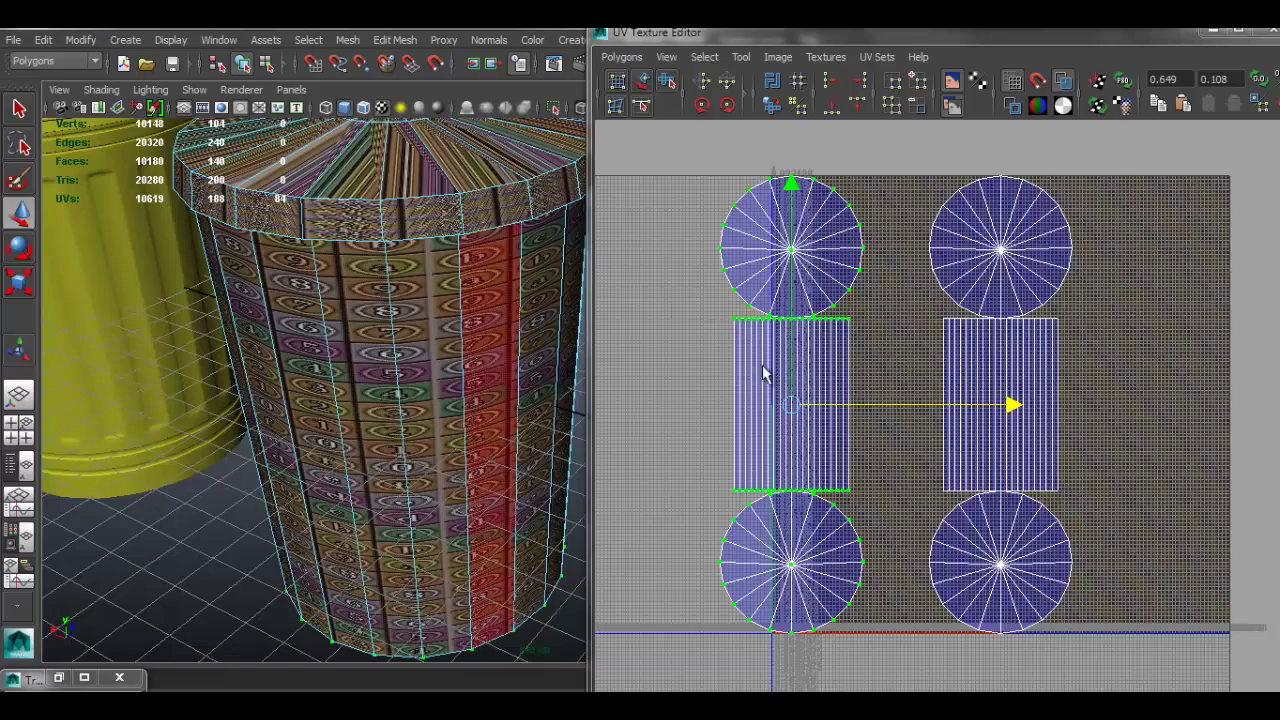
alt+drag(489, 331, 488, 303)
alt+middle_drag(418, 234, 424, 316)
alt+drag(419, 312, 354, 252)
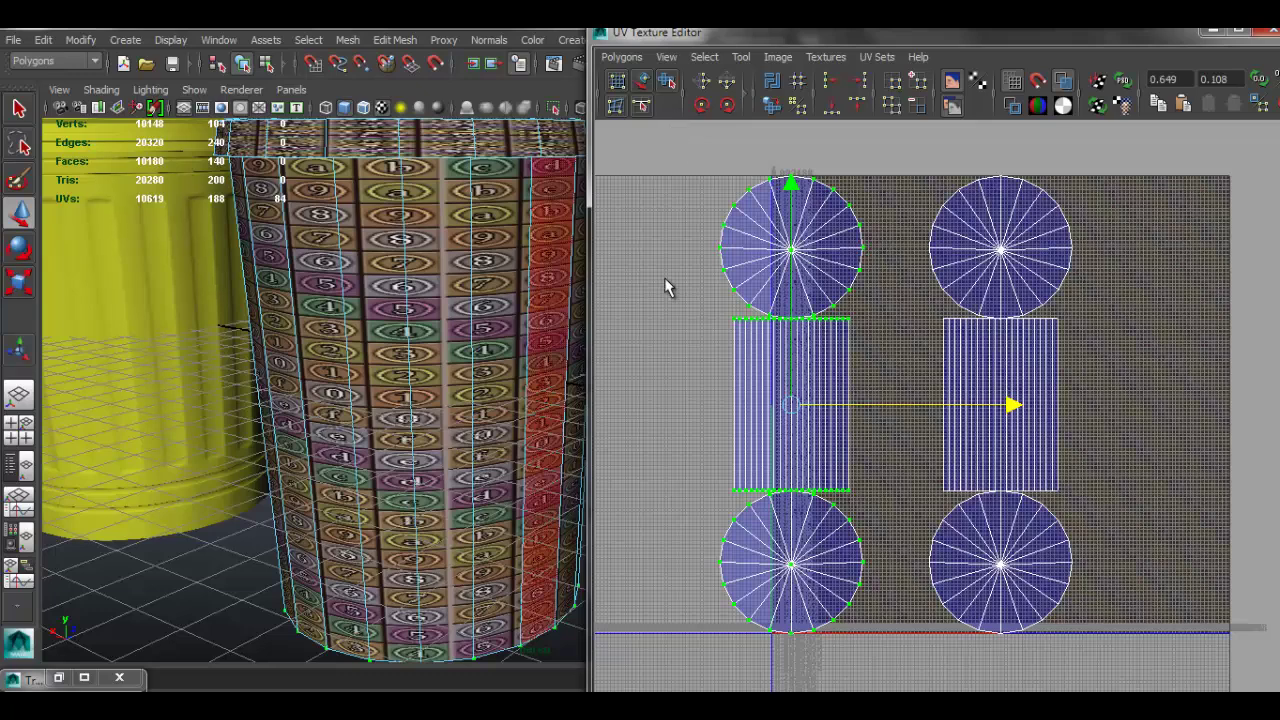
Step: Switch to UV selection and select the whole rectangular side shell of the can body
right_click(727, 347)
right_drag(727, 347, 851, 349)
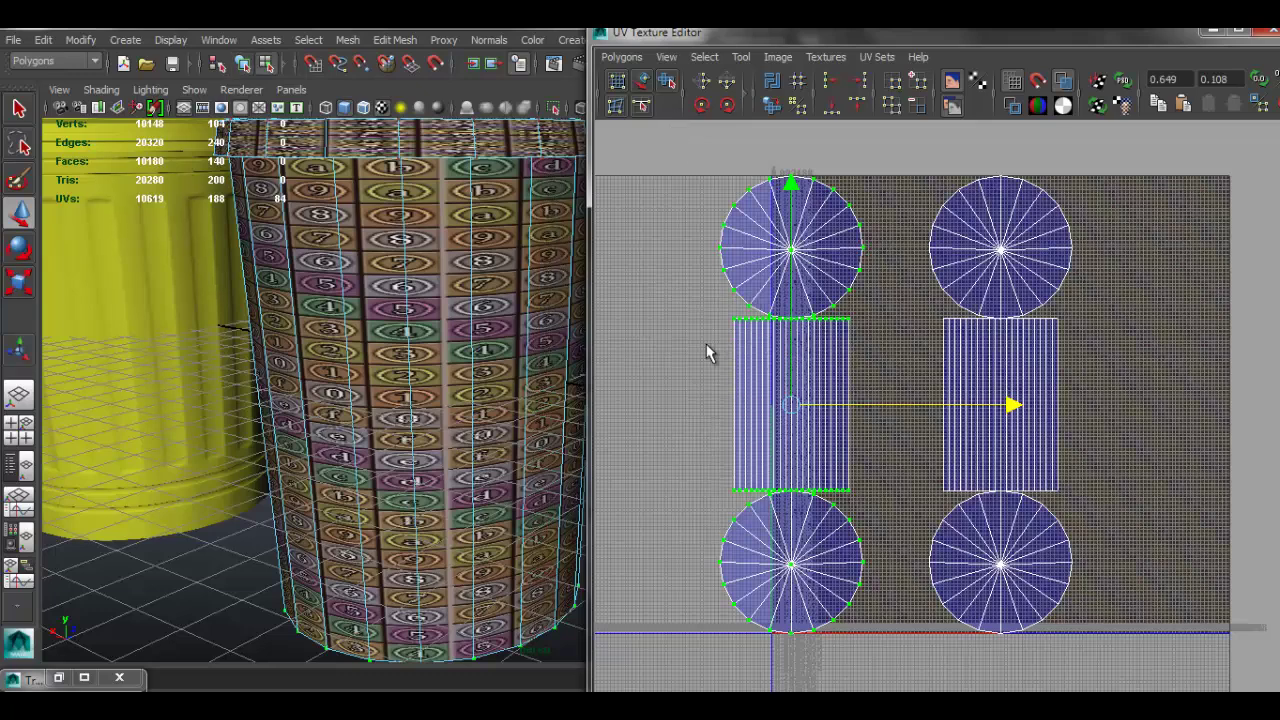
click(846, 318)
scroll(840, 318, up, 5)
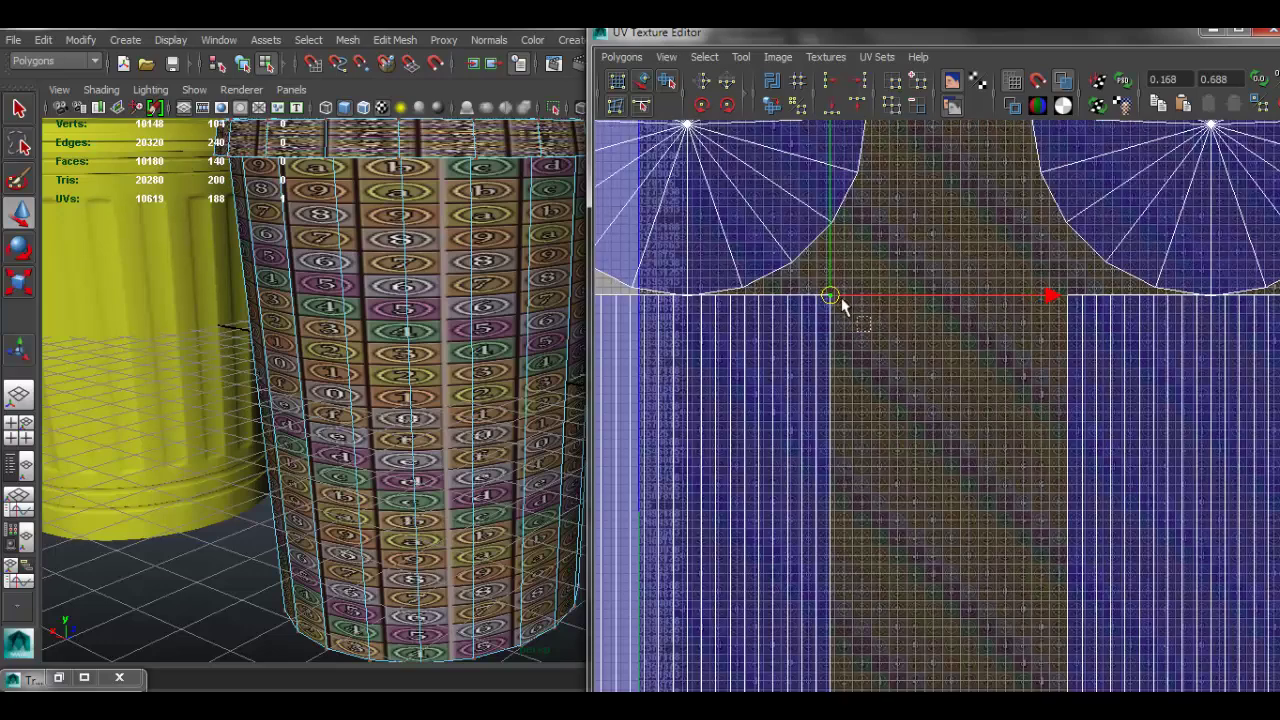
shift+drag(821, 304, 803, 273)
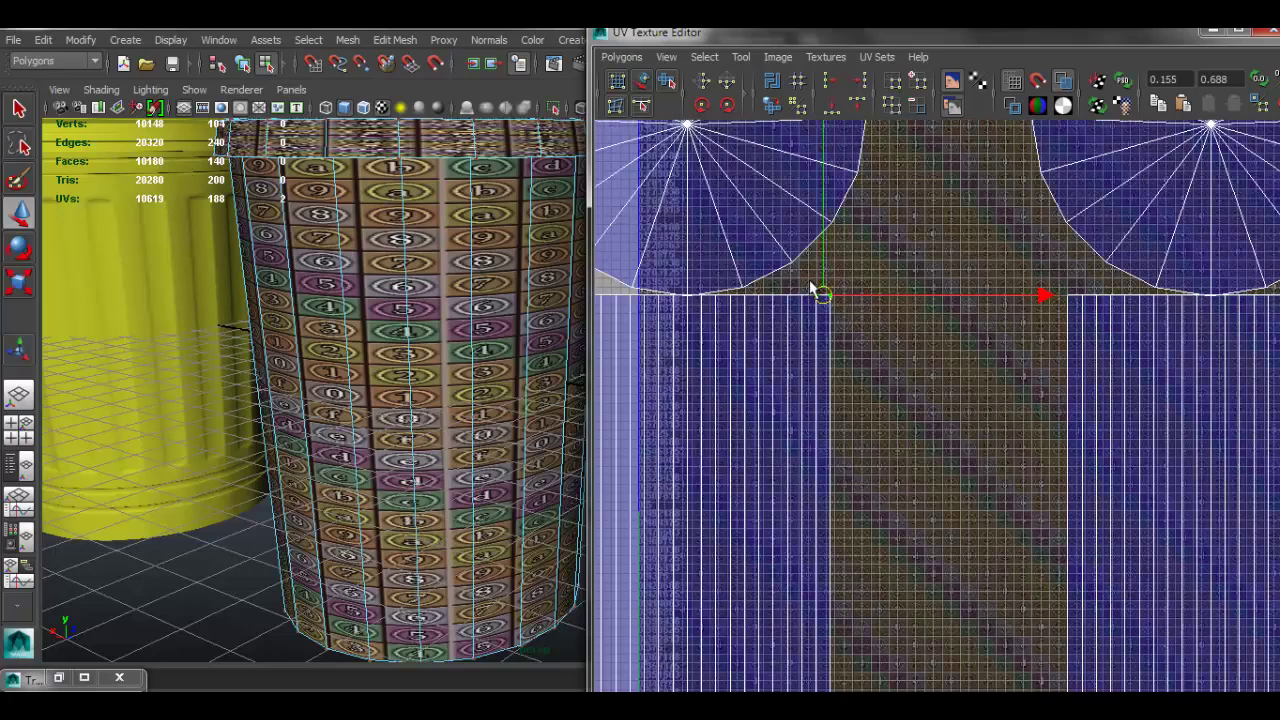
ctrl+right_drag(811, 286, 888, 260)
scroll(960, 380, down, 3)
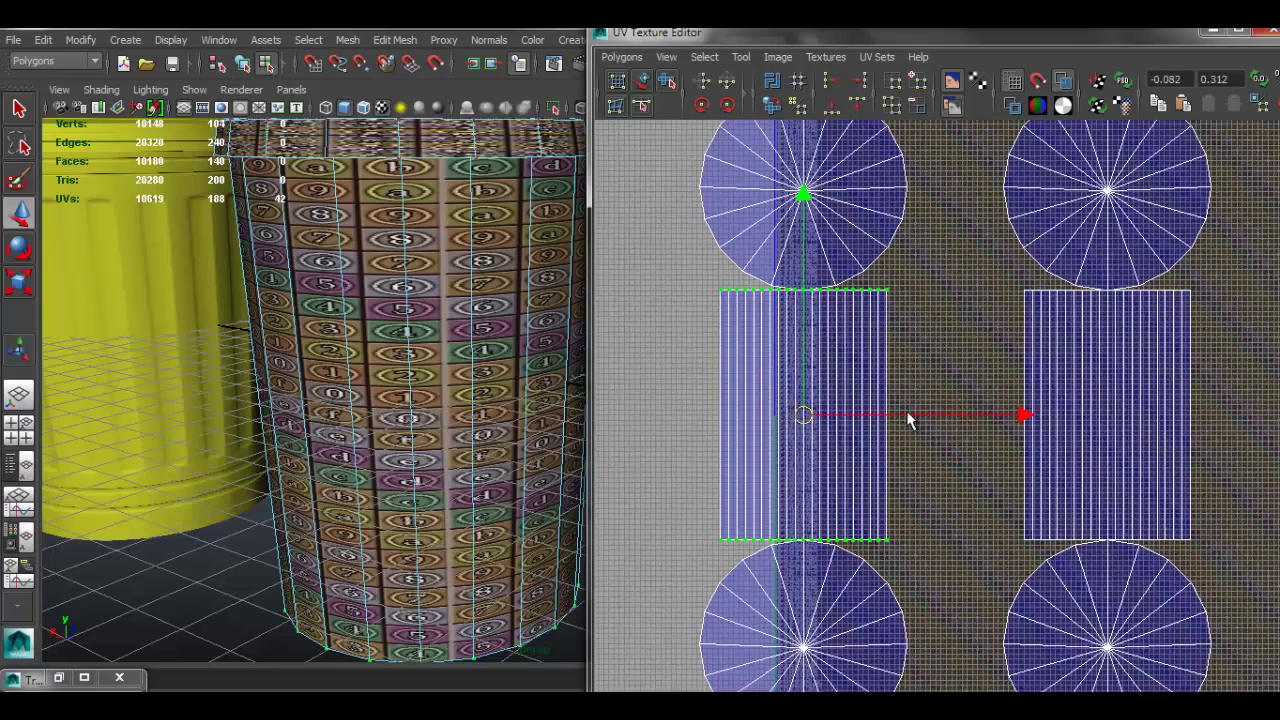
Step: Scale the body's side shell horizontally to more than twice its width and check the tiles on the can
key(r)
drag(1022, 417, 1277, 410)
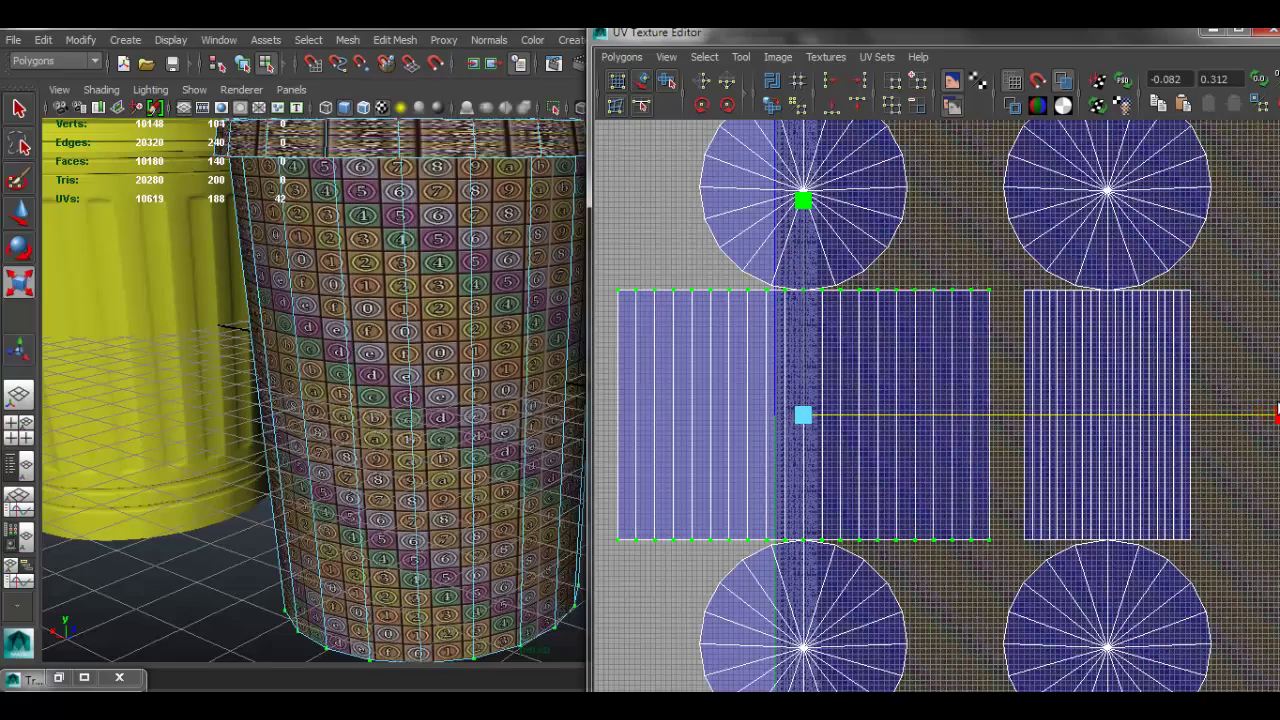
alt+drag(491, 275, 288, 281)
alt+right_drag(288, 281, 420, 350)
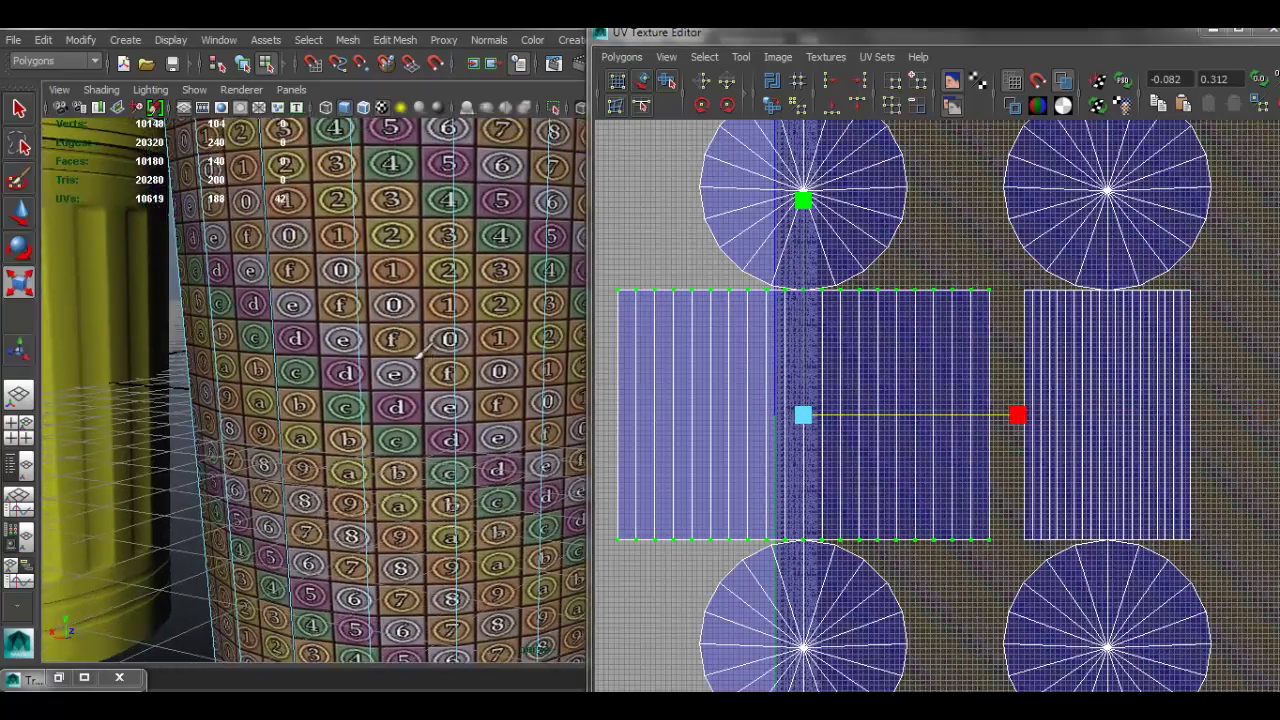
Step: Widen the body's side shell further until the texture tiles on the can's sides look square
drag(1008, 416, 1076, 421)
alt+middle_drag(466, 300, 482, 398)
alt+drag(482, 398, 412, 352)
alt+right_drag(414, 352, 354, 343)
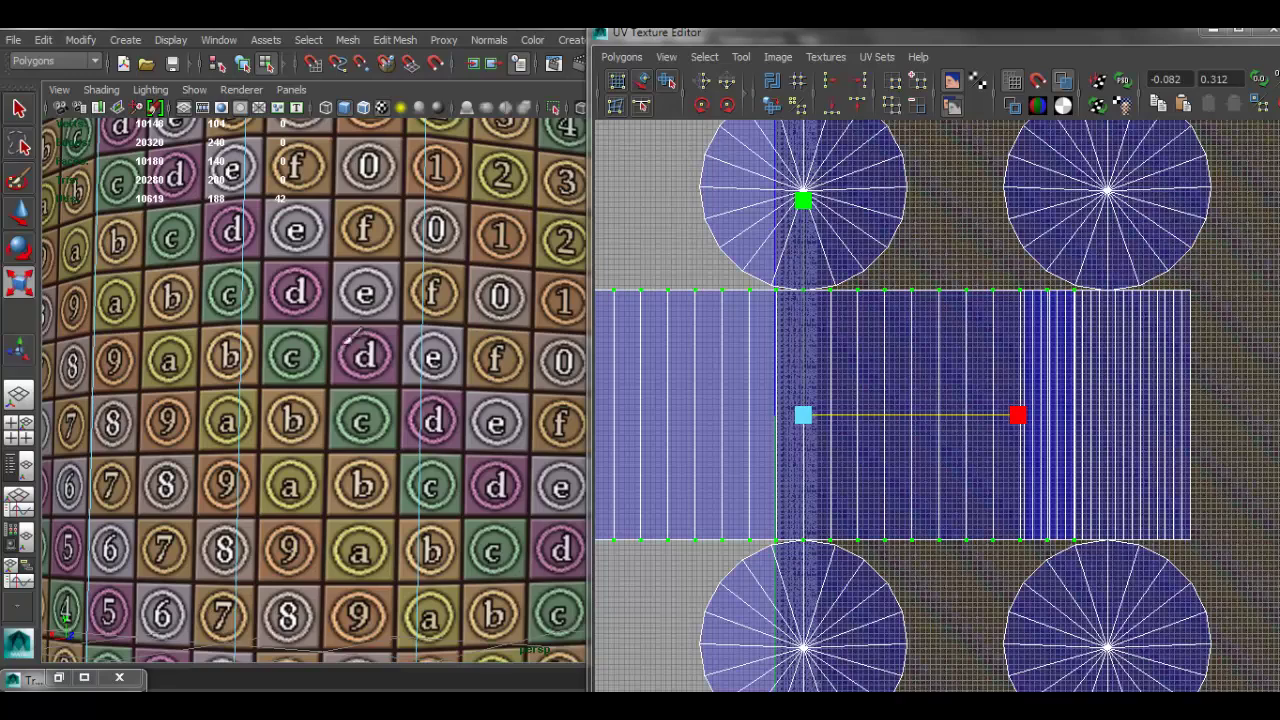
alt+drag(397, 362, 413, 362)
drag(1022, 428, 1037, 420)
alt+right_drag(330, 345, 323, 265)
alt+drag(323, 262, 580, 390)
Step: Select all the can body's UV shells and move them horizontally outside the texture square, clear of the lid shells
click(930, 266)
alt+right_drag(978, 330, 818, 340)
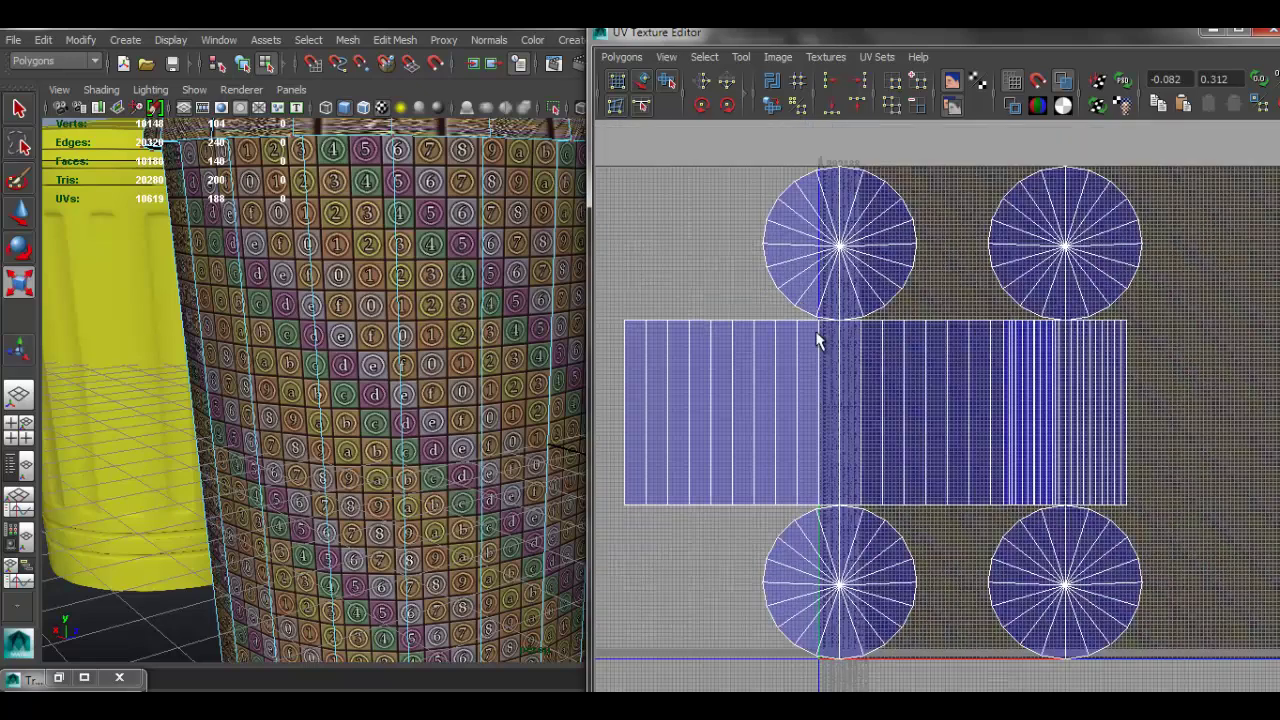
right_drag(697, 233, 766, 217)
ctrl+right_drag(825, 328, 897, 309)
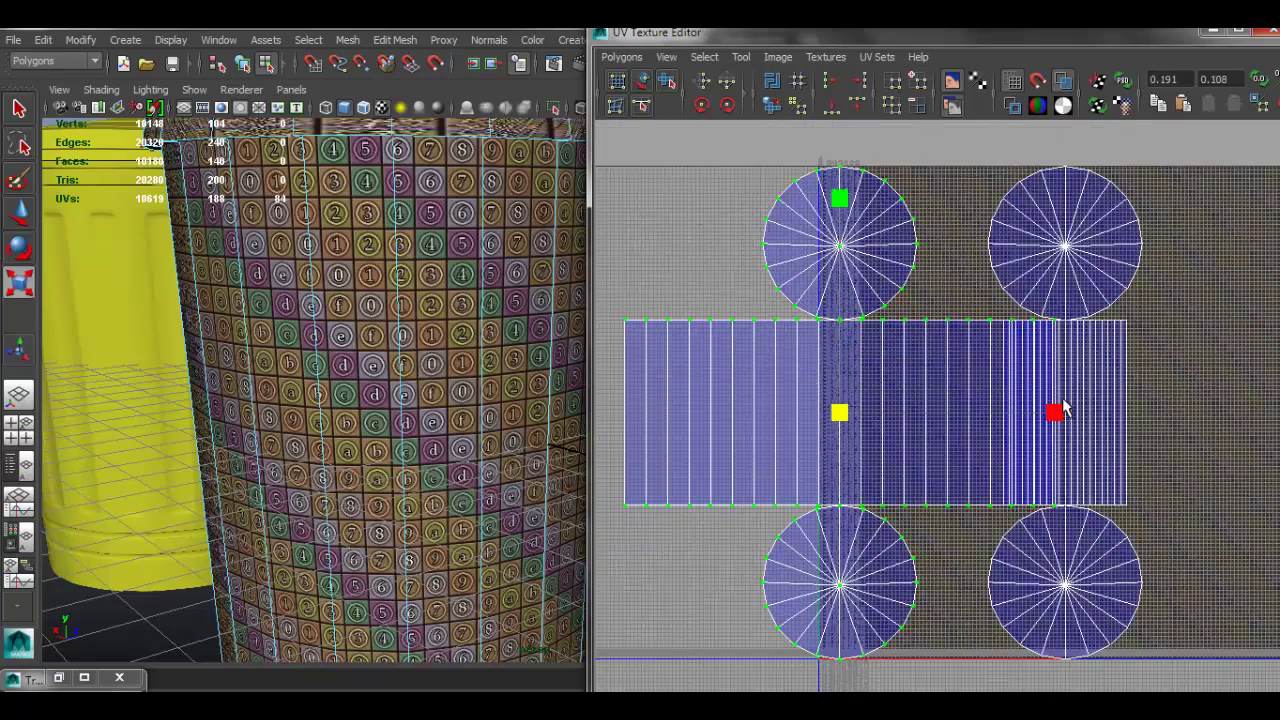
key(w)
drag(1060, 414, 831, 397)
click(1012, 302)
alt+middle_drag(986, 305, 856, 311)
Step: Select the whole rectangular UV shell belonging to the lid's rim
alt+middle_drag(358, 232, 390, 374)
alt+drag(420, 336, 377, 309)
alt+drag(394, 385, 492, 362)
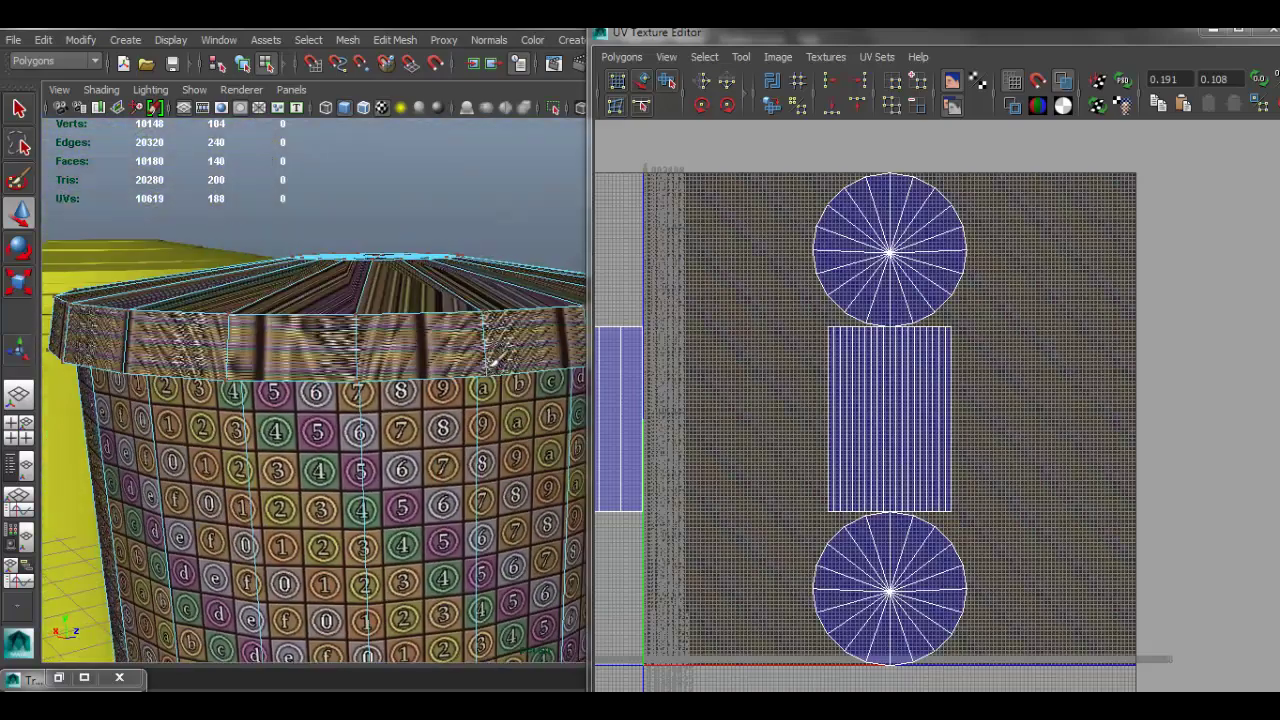
alt+right_drag(846, 334, 945, 302)
drag(926, 250, 943, 281)
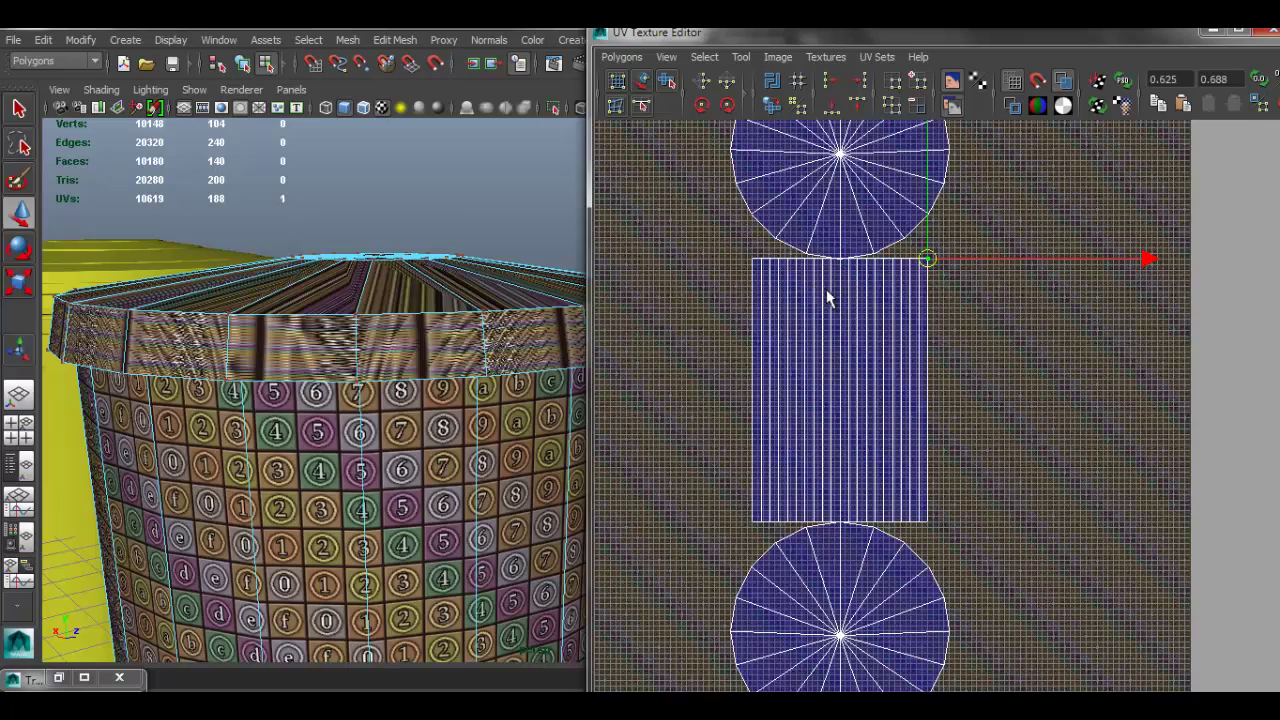
ctrl+right_click(828, 297)
click(896, 268)
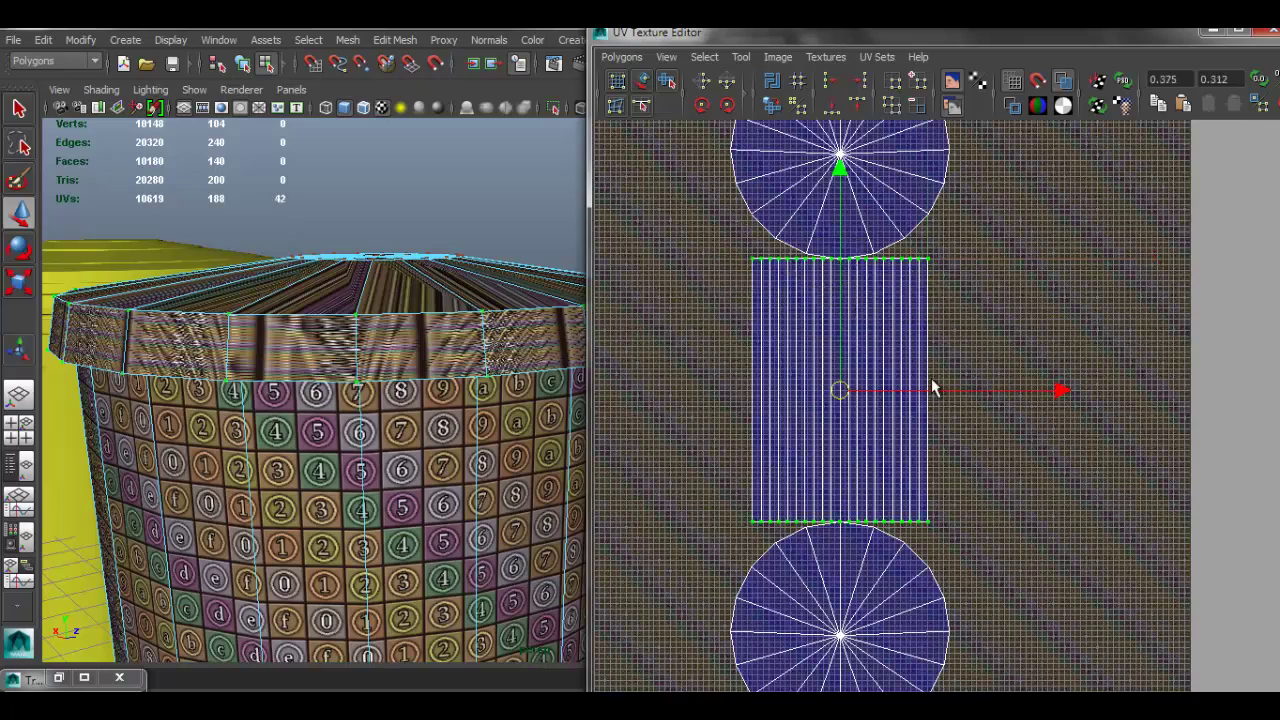
Step: Scale the lid rim's shell wider horizontally and flatten it vertically into a long, thin strip
key(r)
drag(1055, 392, 1160, 392)
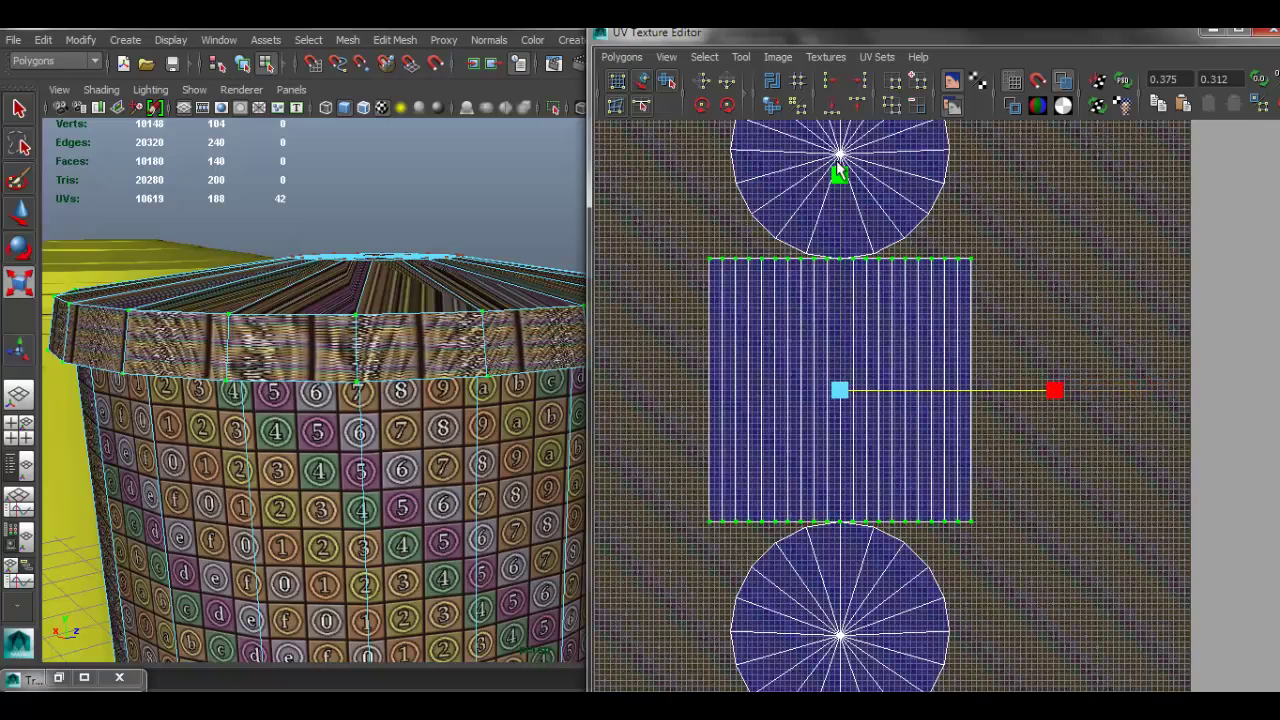
drag(840, 178, 1054, 428)
drag(838, 180, 857, 319)
alt+right_drag(318, 345, 362, 349)
scroll(363, 350, up, 2)
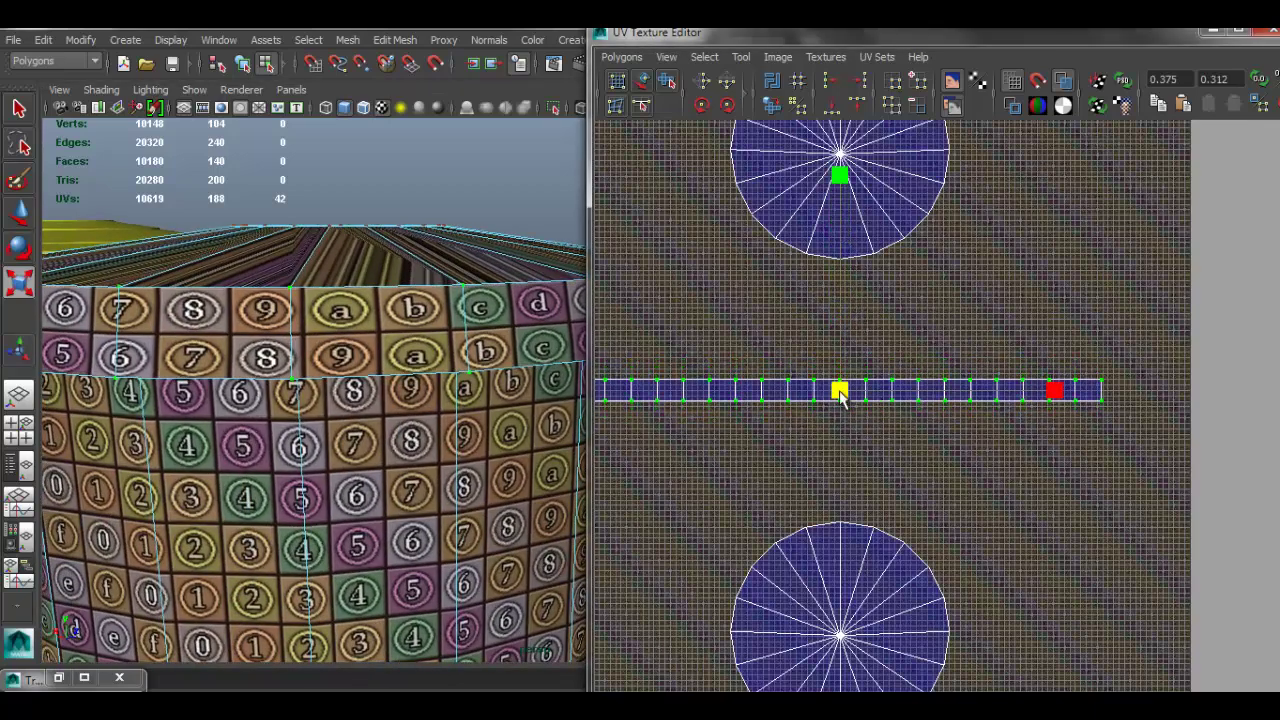
Step: Enlarge the rim strip uniformly and reduce its height until its tiles look square and close to the body's tile size
drag(848, 399, 973, 412)
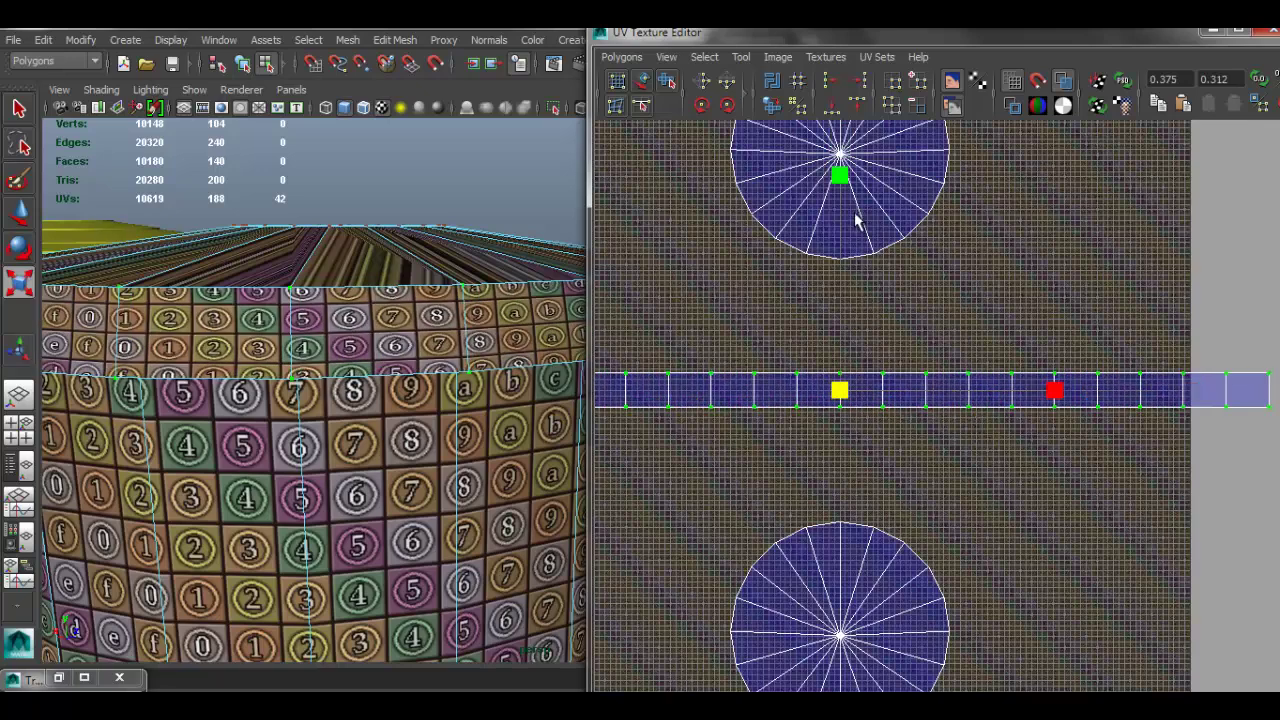
drag(845, 185, 839, 257)
alt+drag(515, 338, 464, 323)
alt+middle_drag(874, 379, 893, 411)
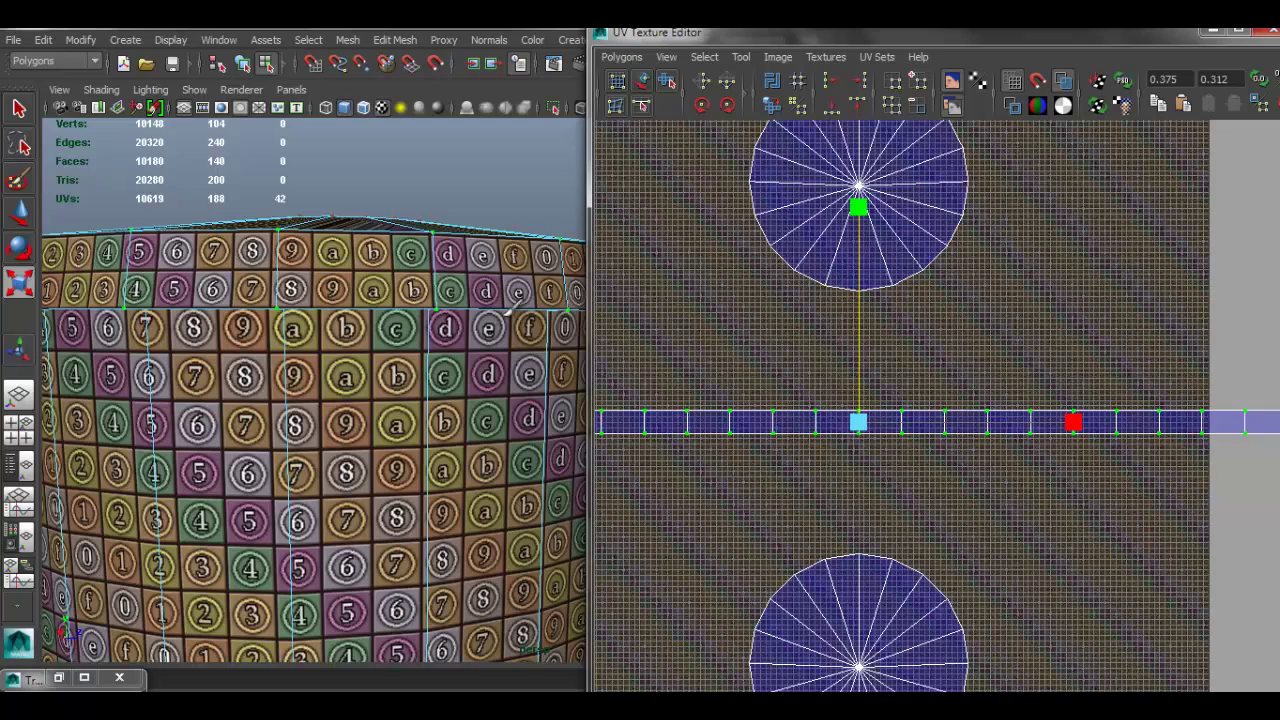
mouse_move(421, 388)
alt+mouse_down()
mouse_move(424, 346)
mouse_move(428, 366)
alt+mouse_up()
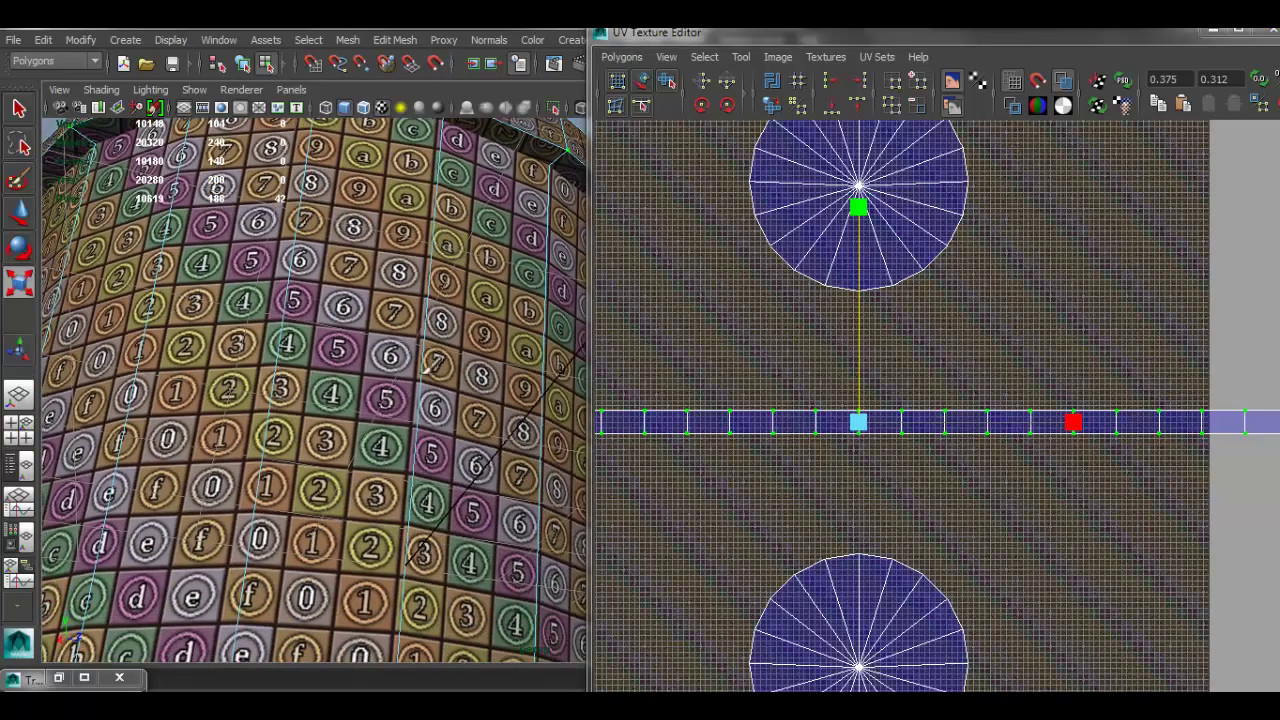
Step: Switch to face selection on the model and select the central disc of faces on the lid's top
alt+drag(390, 314, 438, 478)
alt+right_drag(442, 474, 445, 447)
right_drag(388, 276, 390, 306)
drag(386, 307, 384, 309)
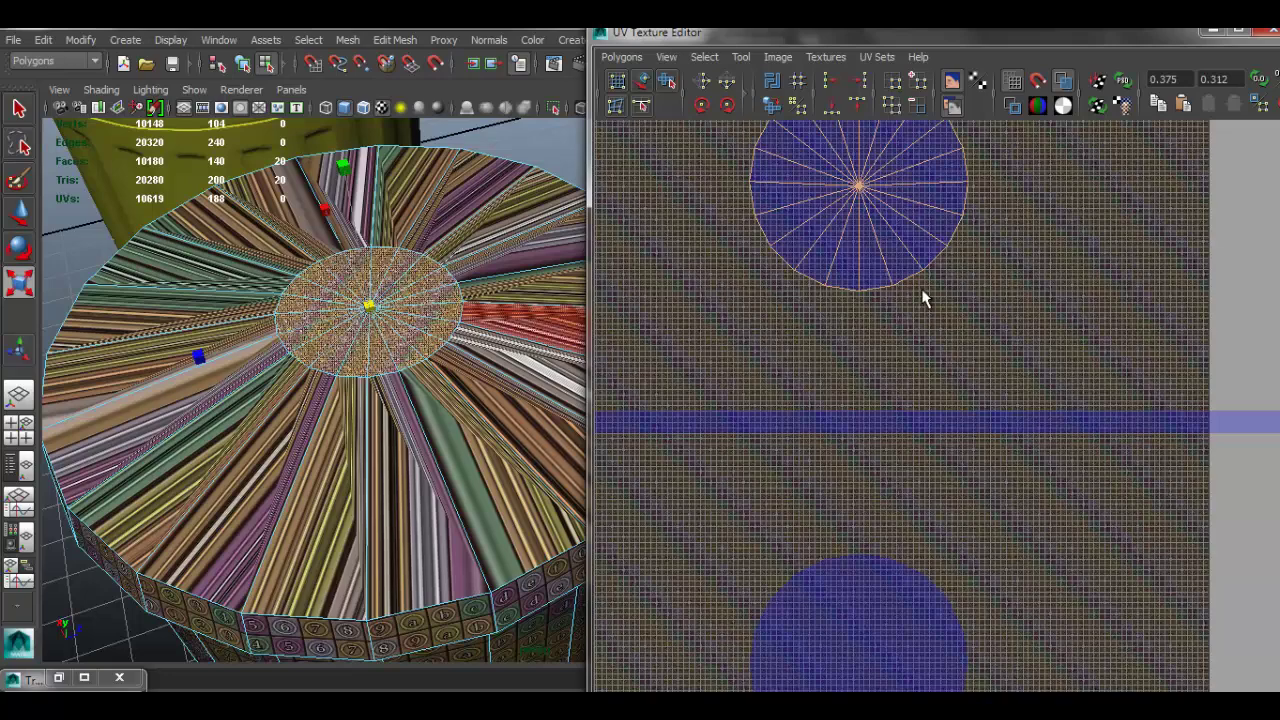
scroll(924, 298, down, 2)
alt+drag(400, 403, 434, 343)
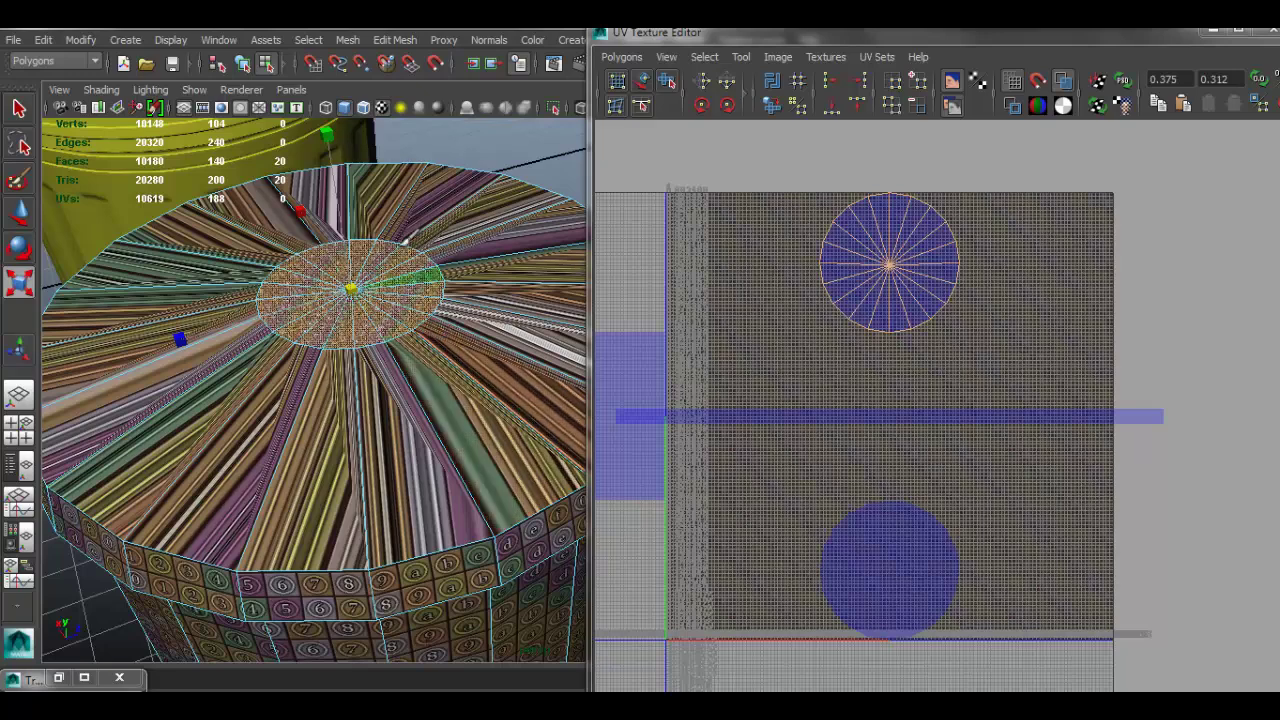
Step: Move the UV Texture Editor aside and grow the face selection to cover the entire lid top
drag(858, 30, 911, 40)
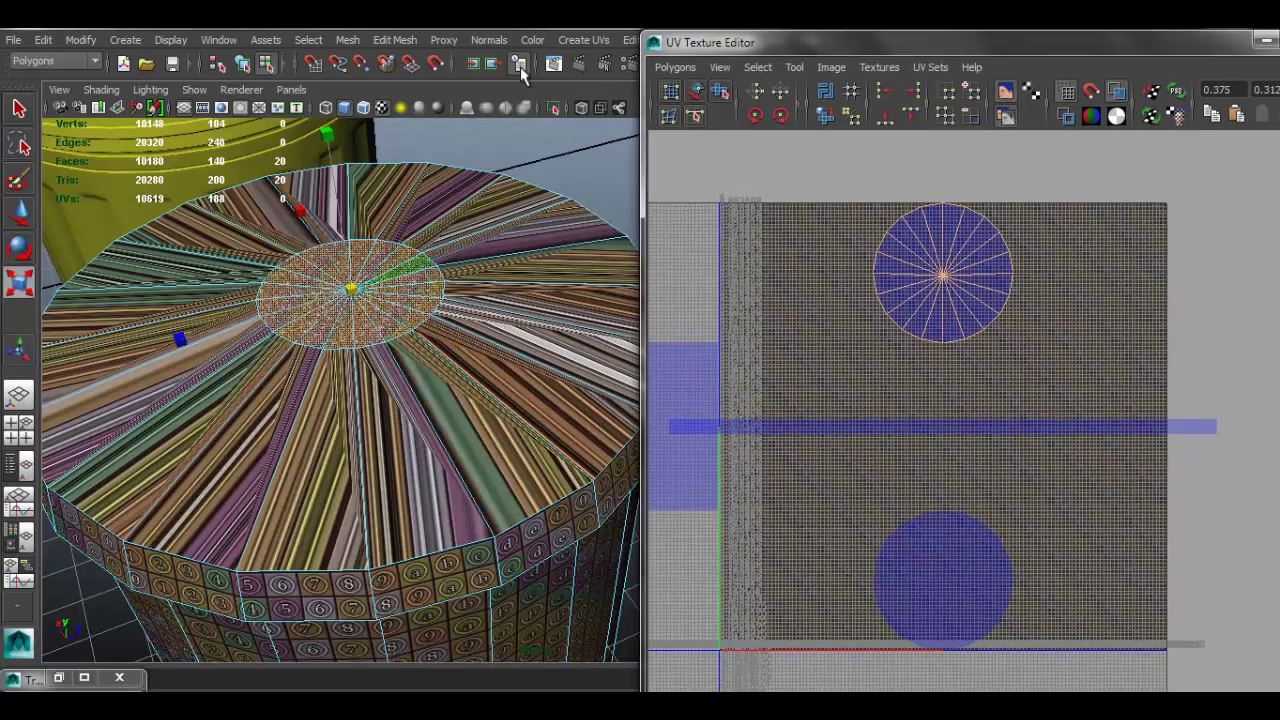
click(306, 40)
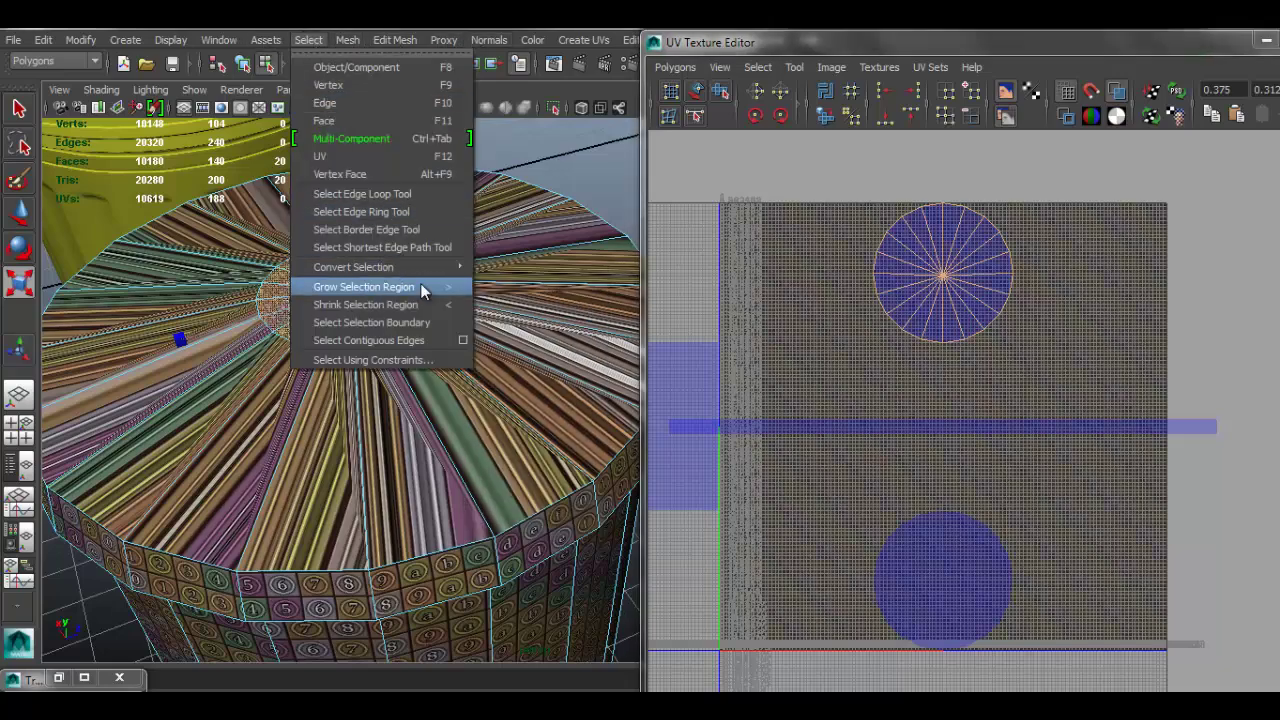
click(421, 286)
alt+right_drag(549, 323, 449, 291)
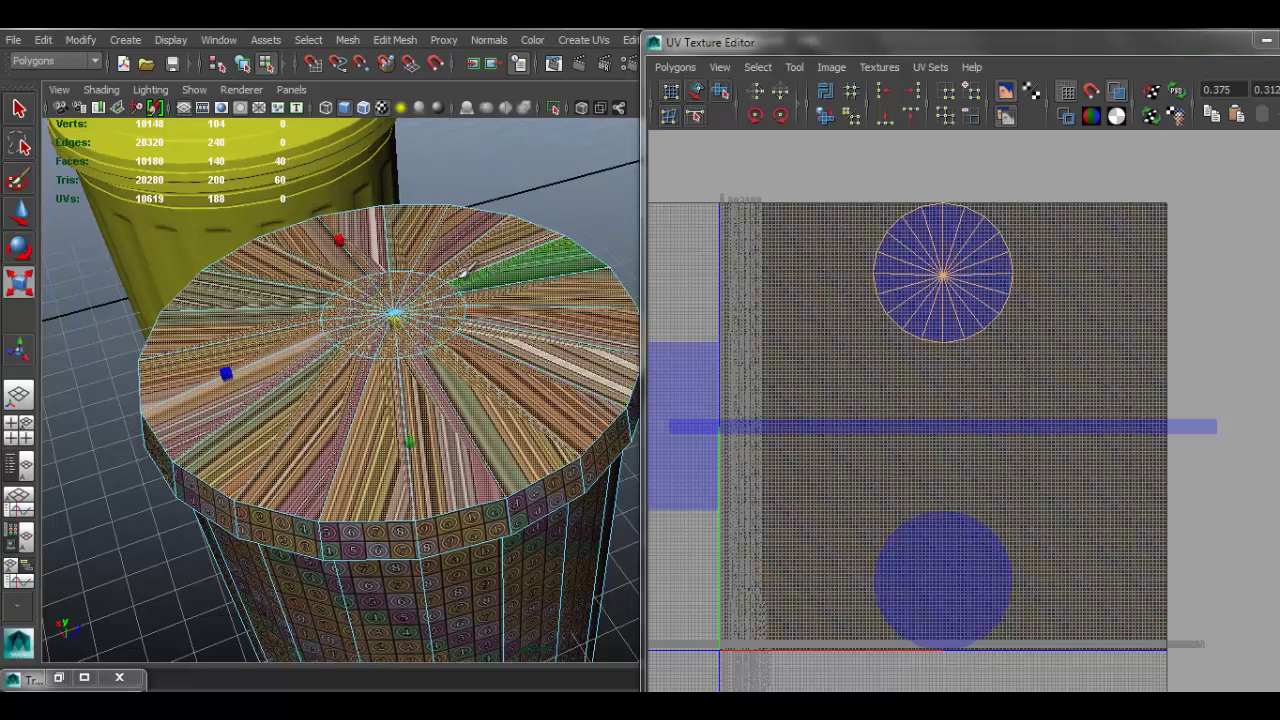
Step: Open the Planar Mapping options for the selected lid faces and reset the settings to their defaults
drag(708, 44, 710, 187)
click(590, 42)
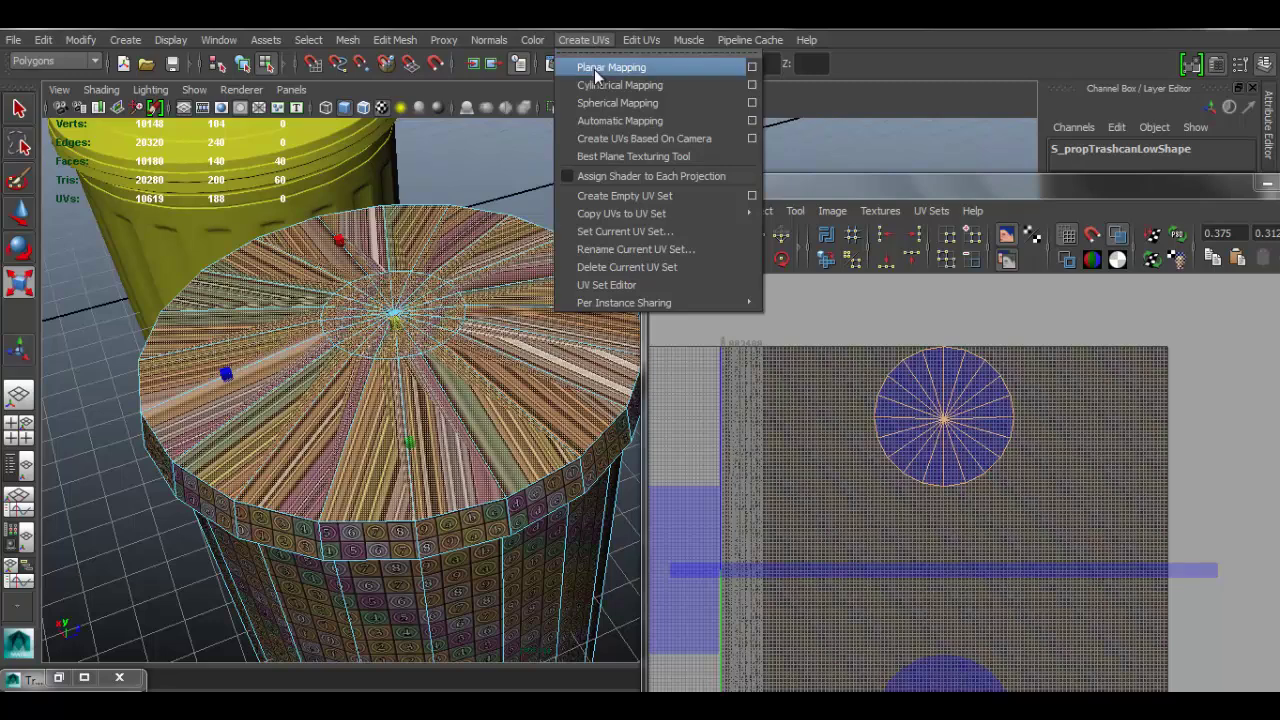
click(752, 68)
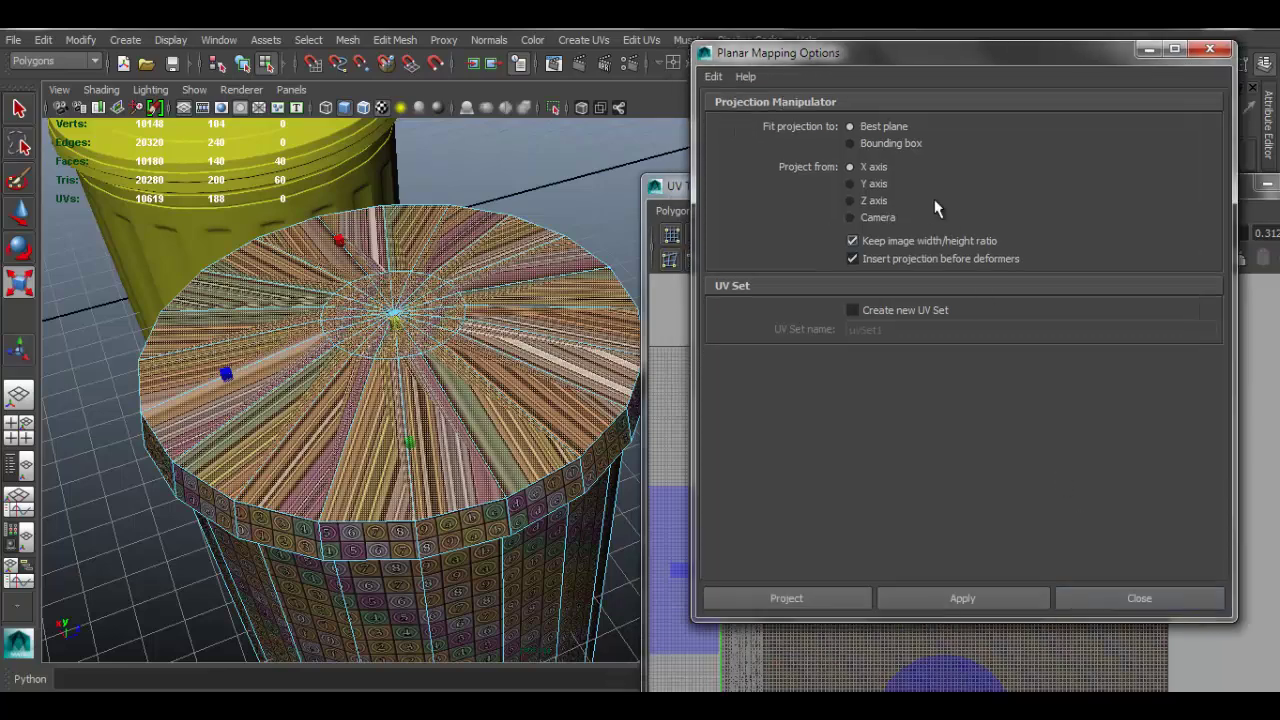
drag(892, 51, 899, 82)
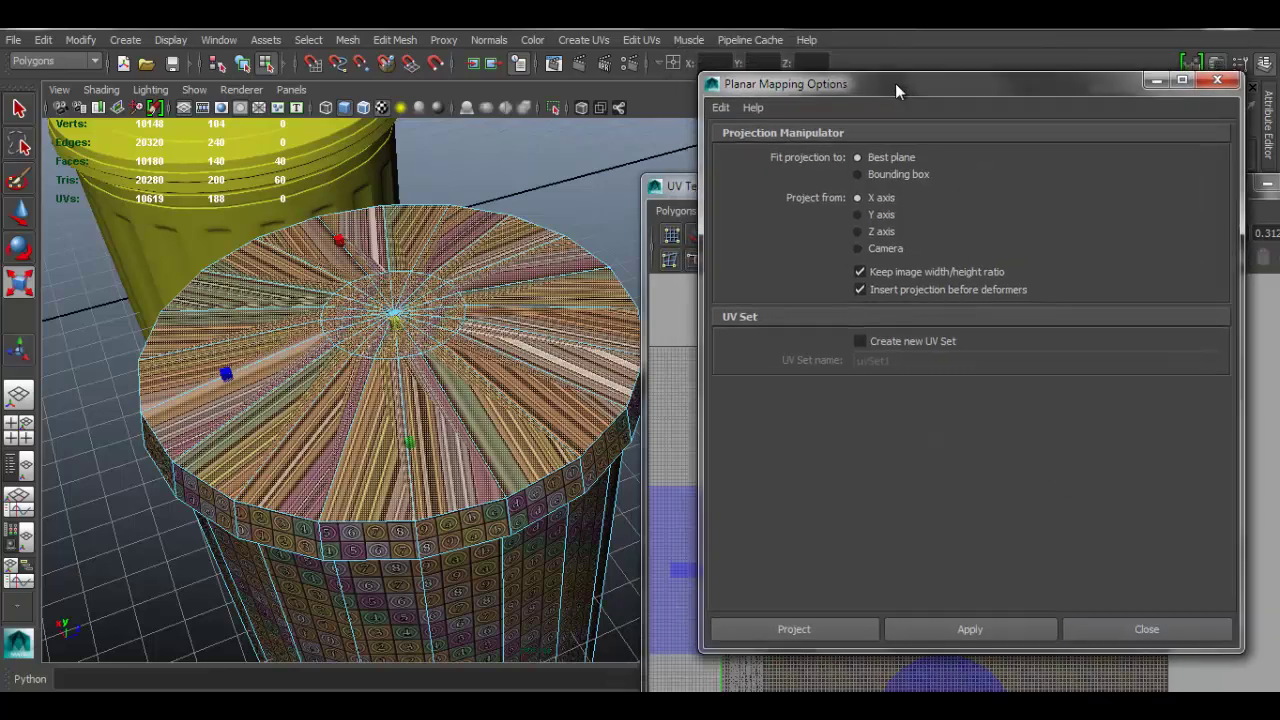
click(720, 107)
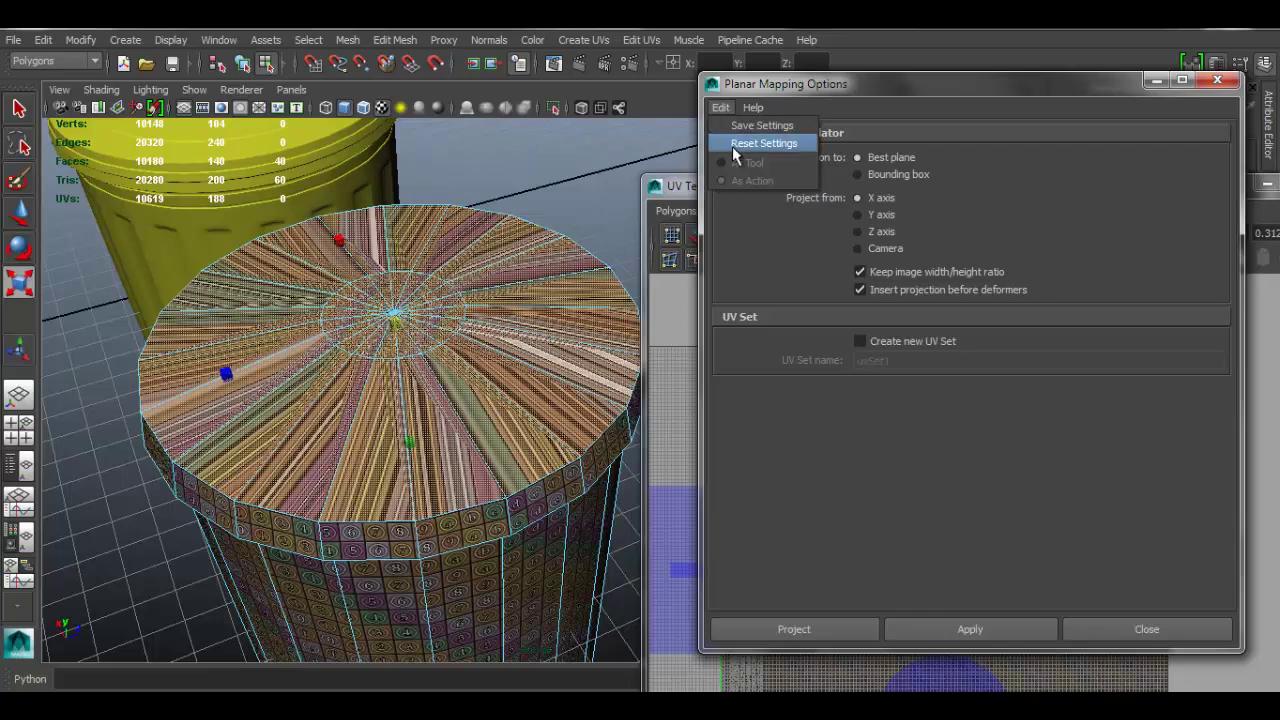
click(735, 145)
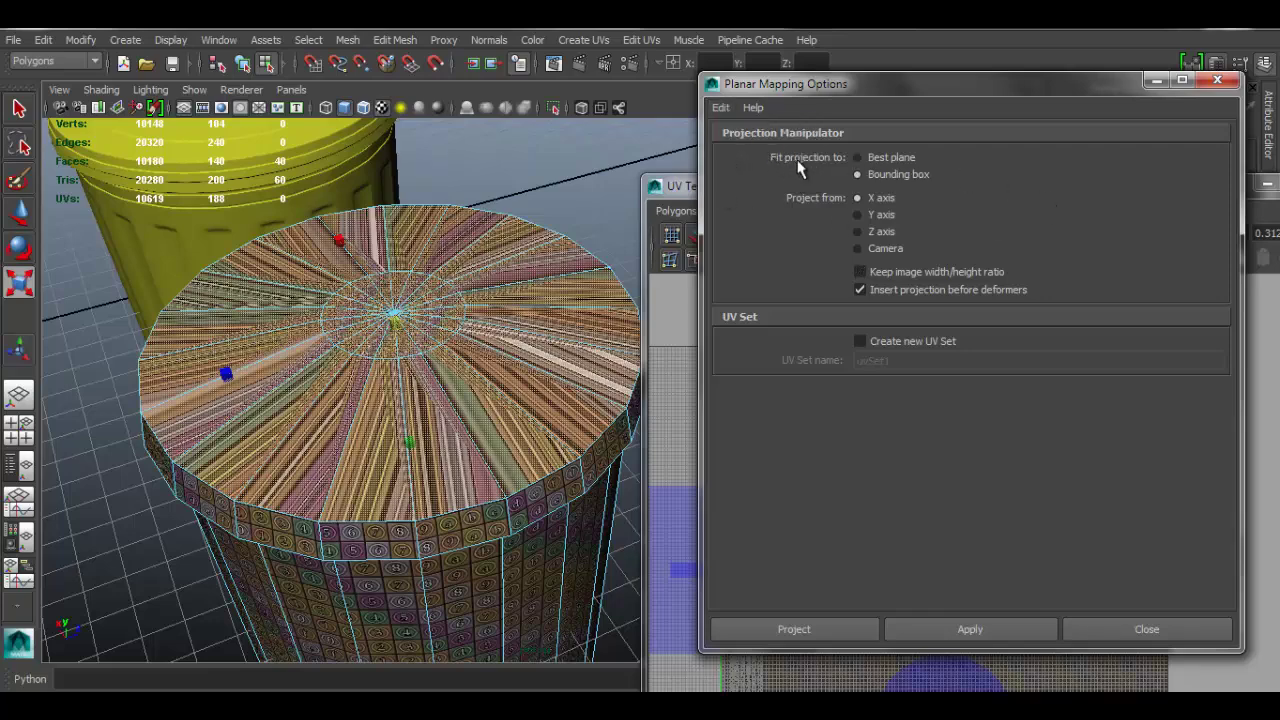
Step: Planar-project the UVs of the selected lid faces, fitting the projection to the best plane
click(857, 158)
click(807, 634)
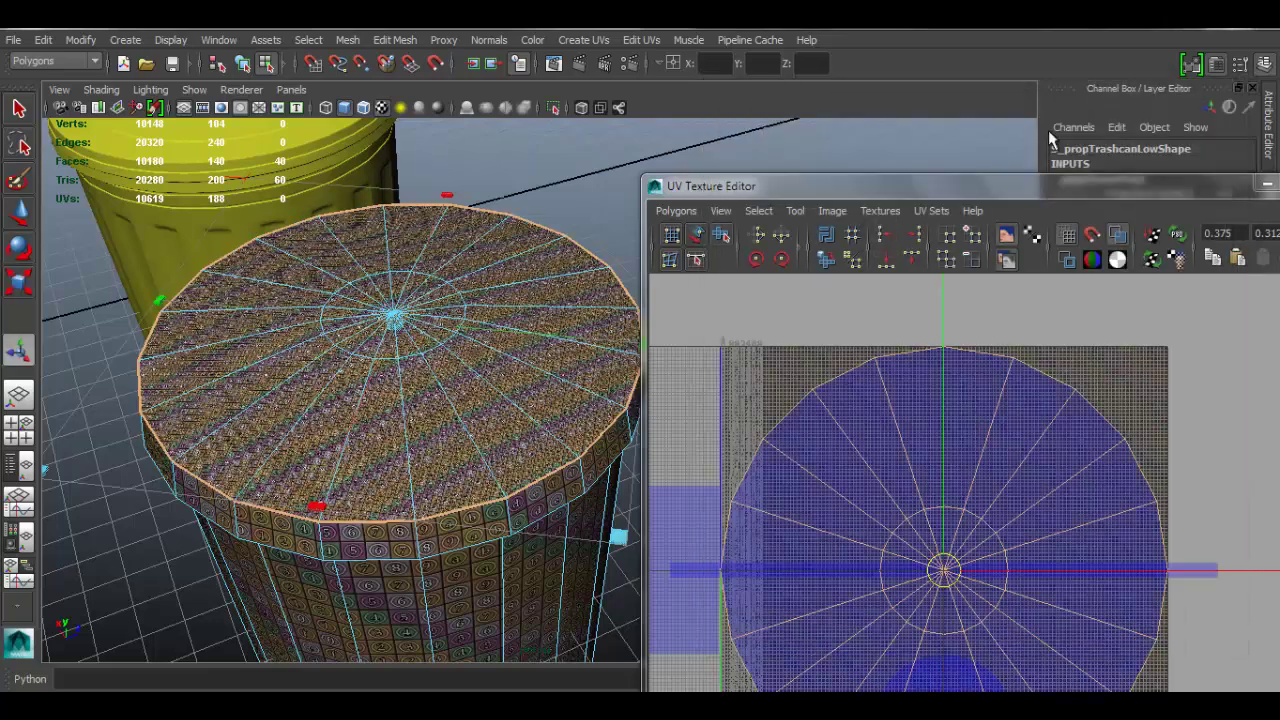
Step: Examine the lid top's projection and compare its tile size with the tiles on the rim and body
alt+middle_drag(1093, 460, 1085, 397)
alt+right_drag(321, 326, 735, 518)
alt+drag(424, 441, 484, 485)
mouse_move(501, 430)
alt+mouse_down()
mouse_move(550, 387)
mouse_move(501, 386)
mouse_move(512, 422)
alt+mouse_up()
alt+right_drag(460, 363, 550, 420)
alt+drag(537, 413, 545, 452)
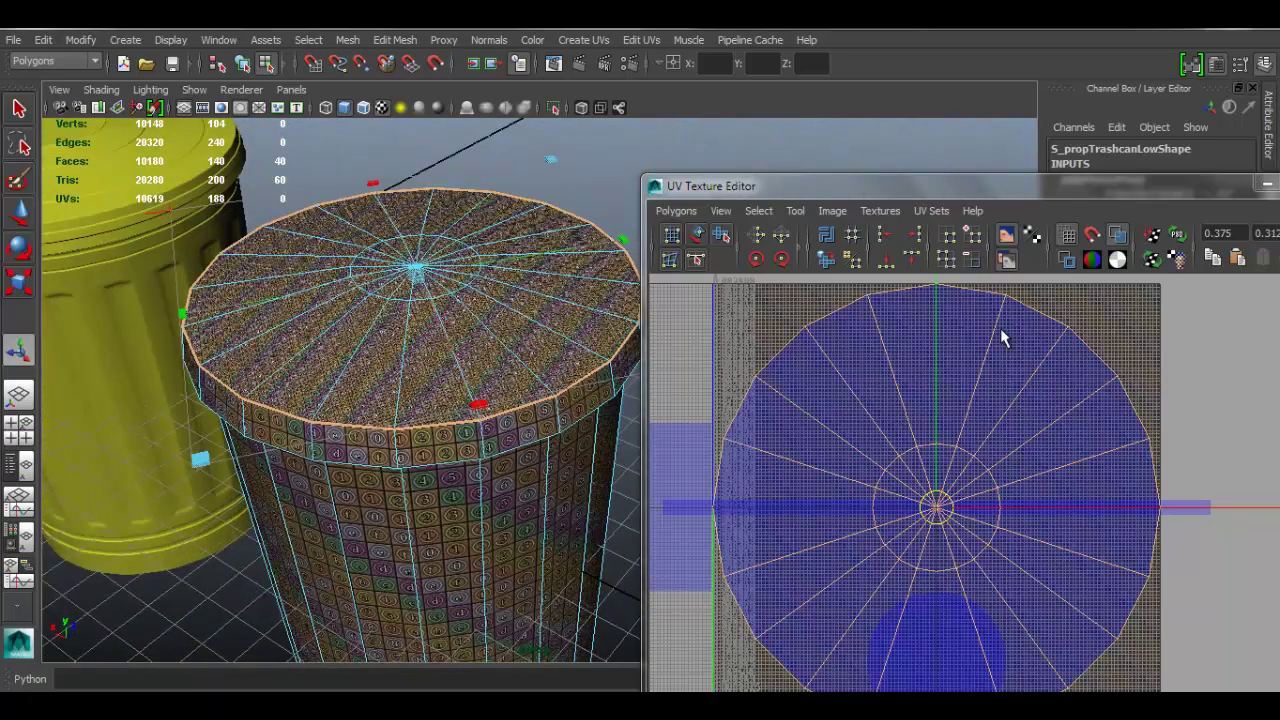
click(1106, 326)
scroll(809, 402, down, 3)
alt+middle_drag(840, 472, 854, 398)
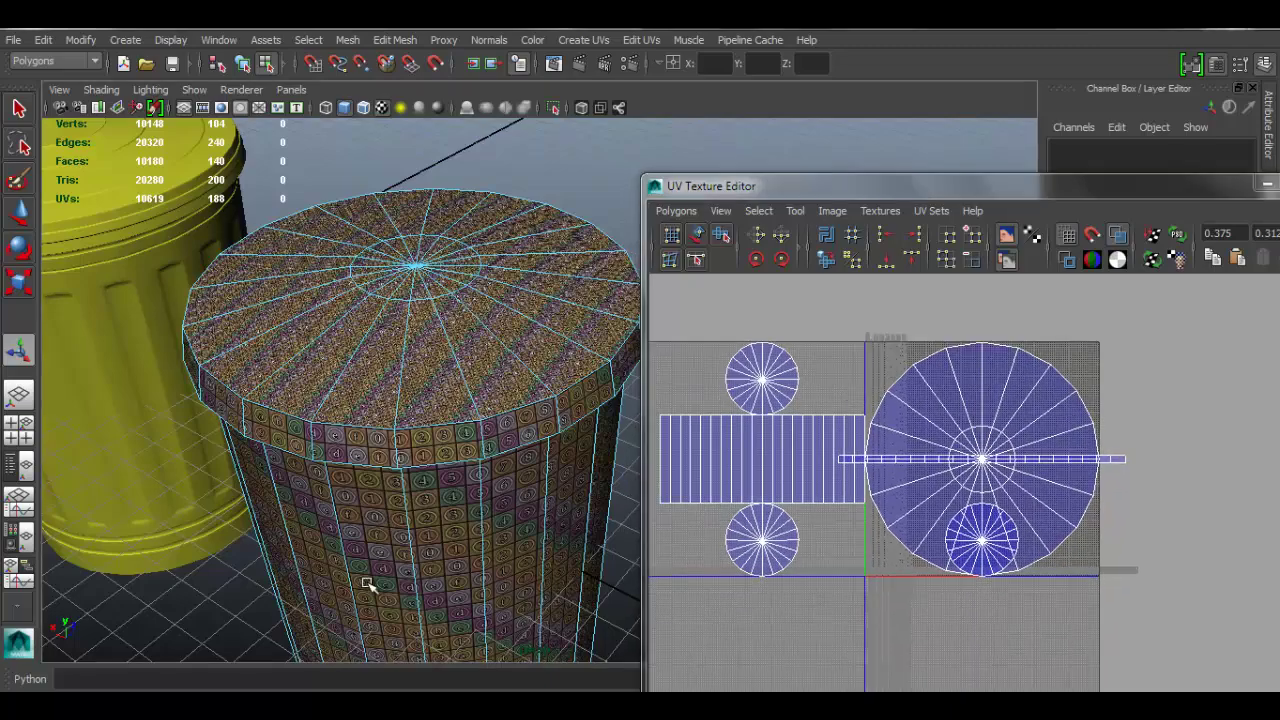
alt+drag(446, 445, 474, 452)
alt+right_drag(474, 452, 595, 532)
alt+drag(563, 520, 426, 391)
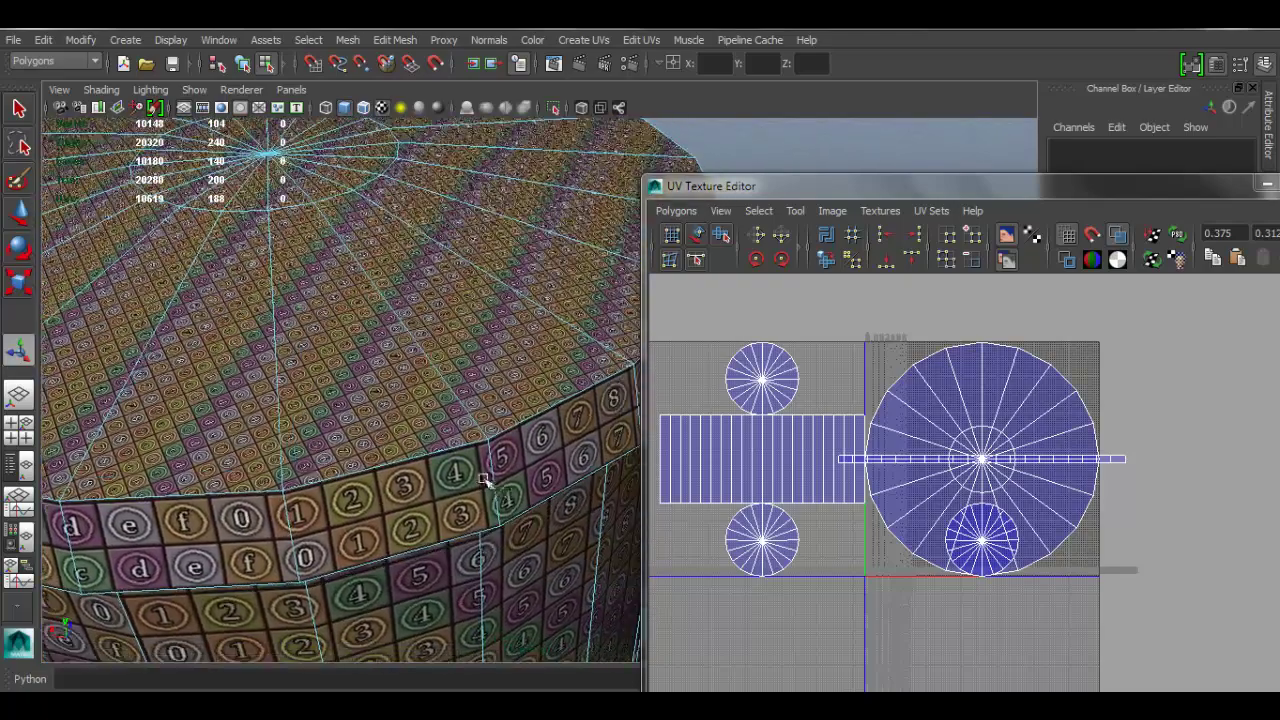
alt+right_drag(426, 391, 497, 460)
alt+drag(496, 459, 524, 465)
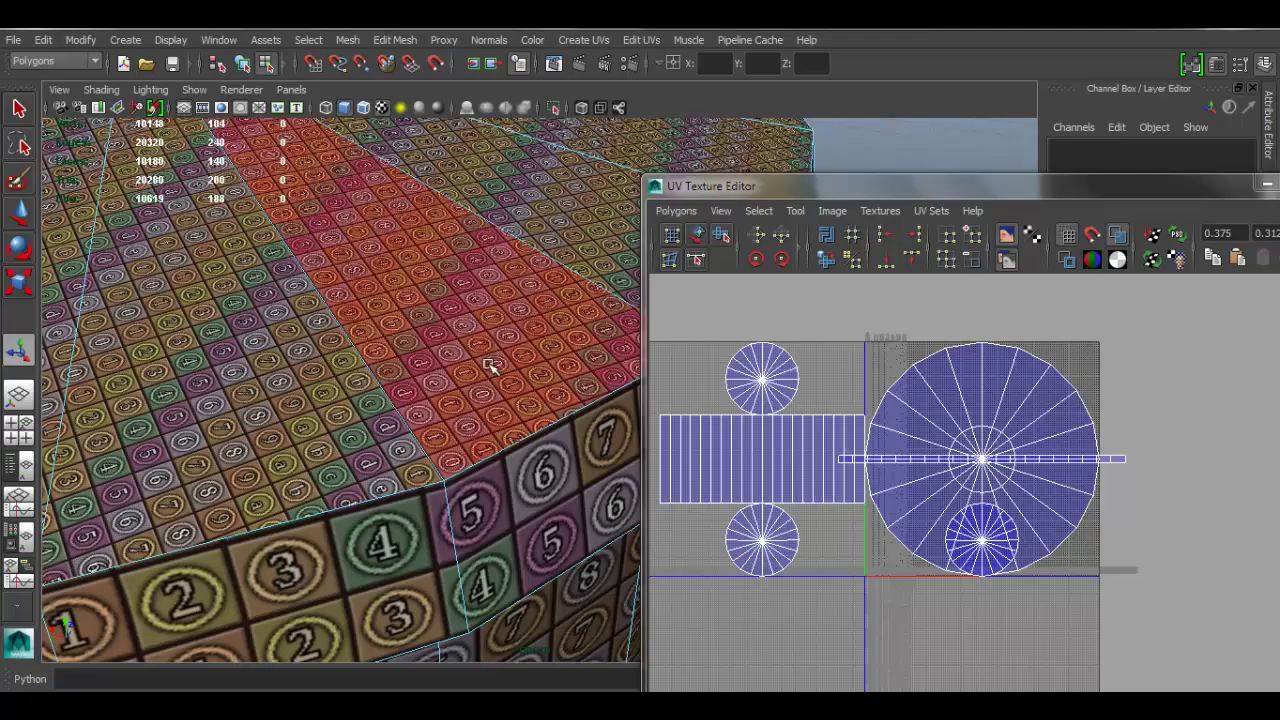
alt+right_drag(499, 479, 503, 486)
alt+drag(503, 486, 480, 350)
drag(695, 190, 590, 55)
alt+middle_drag(737, 268, 760, 410)
alt+middle_drag(837, 325, 732, 375)
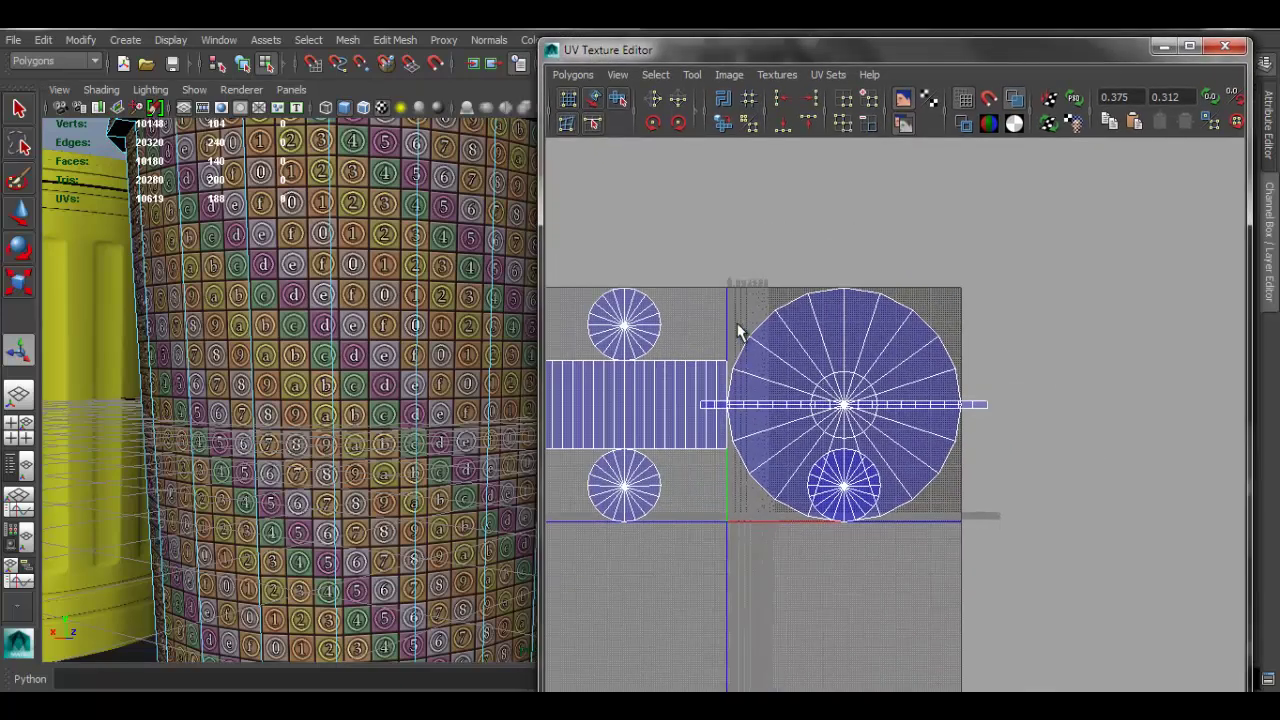
Step: Switch to UV selection in the UV Texture Editor and select the UVs of all the trash can's shells
scroll(737, 323, up, 2)
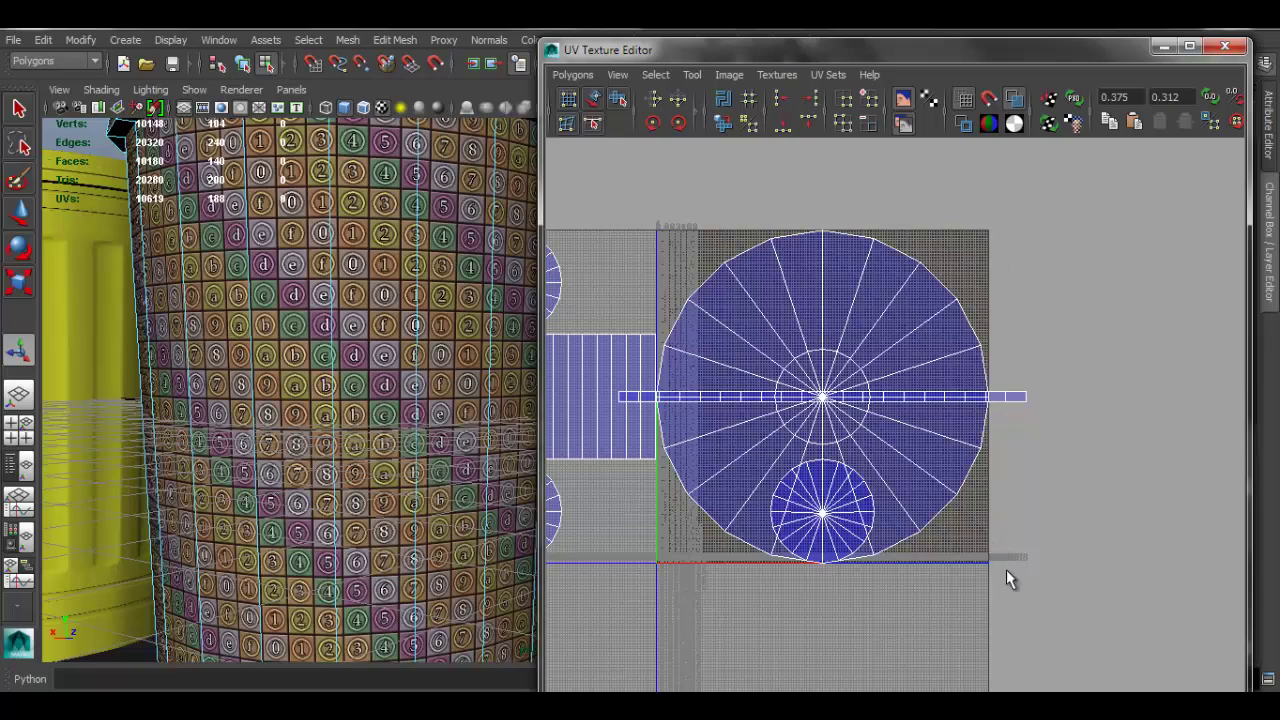
alt+middle_drag(703, 288, 858, 302)
right_drag(652, 275, 735, 272)
alt+right_drag(814, 263, 771, 268)
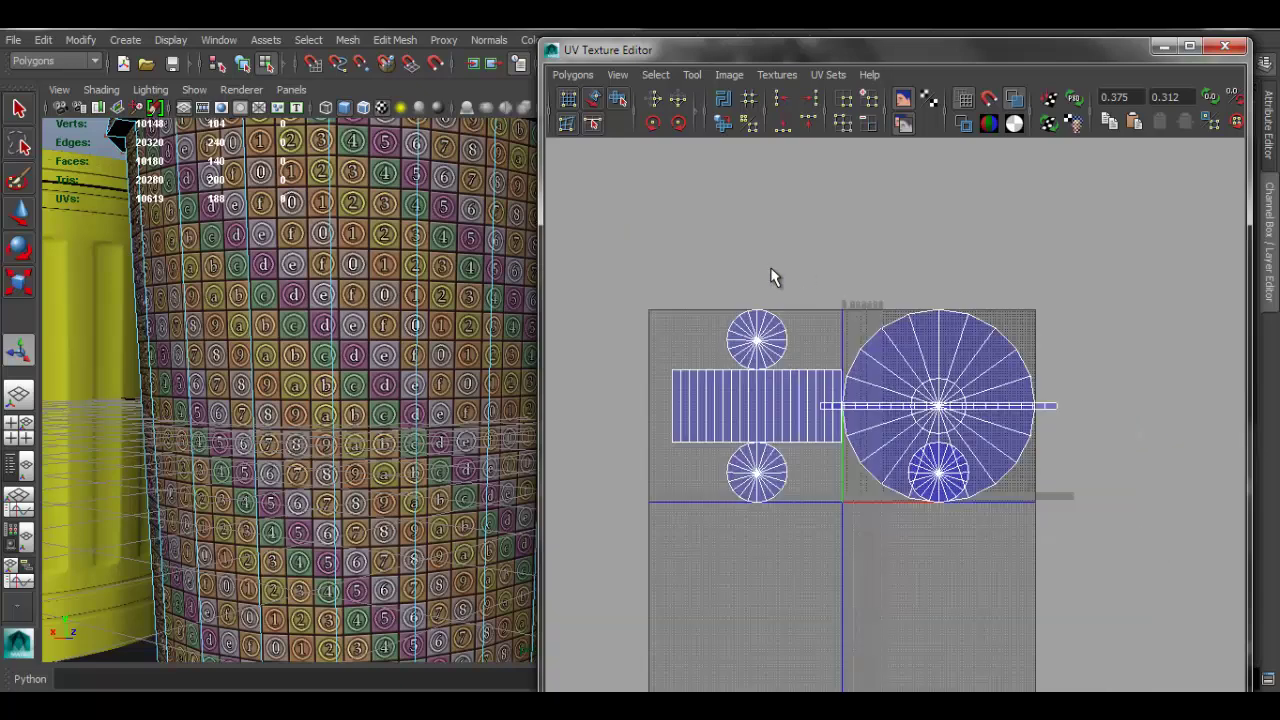
drag(1109, 594, 1109, 594)
Step: Lay out the selected UV shells as non-overlapping, with World prescale and Into region shell layout
alt+drag(396, 364, 395, 438)
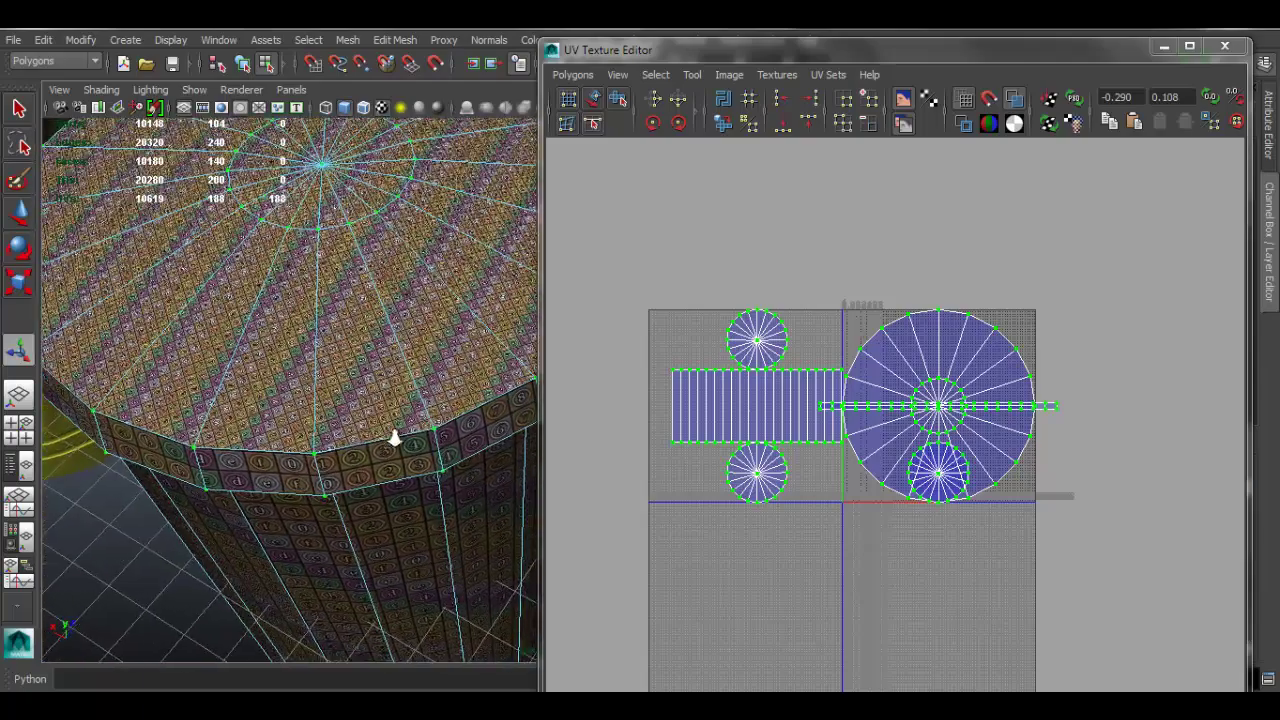
alt+right_drag(395, 438, 575, 464)
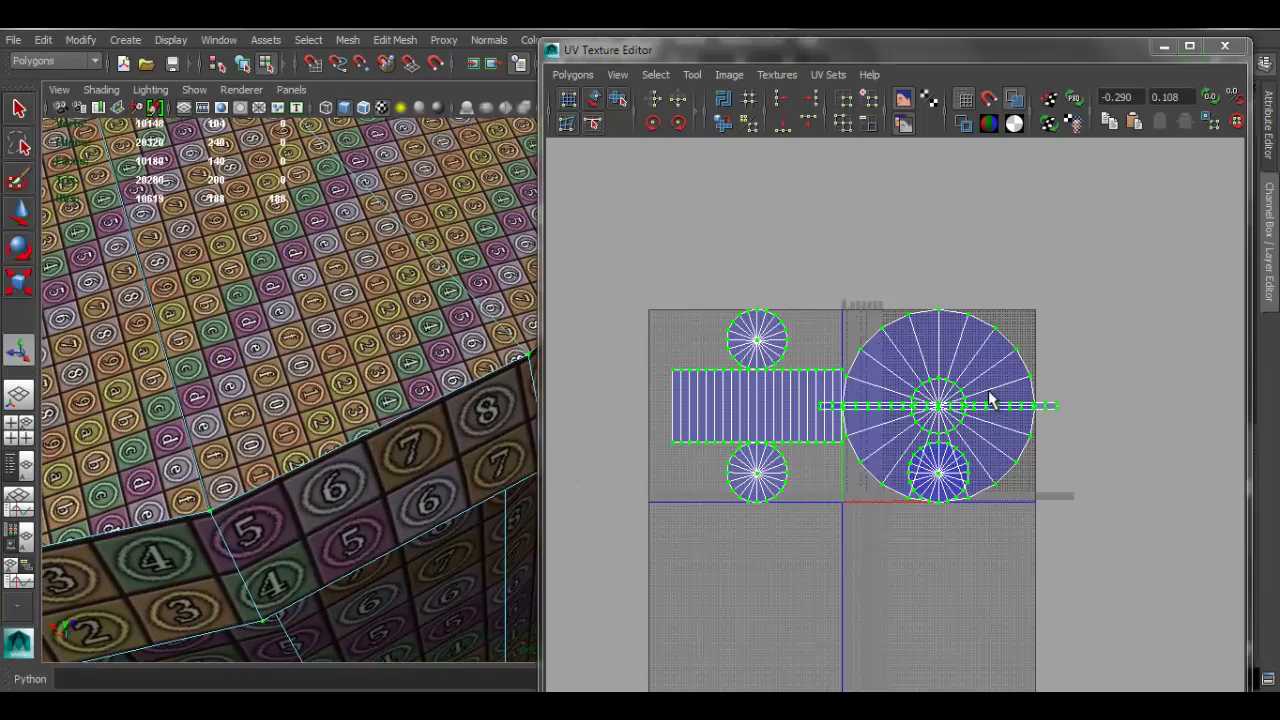
alt+drag(435, 406, 400, 280)
alt+right_drag(518, 403, 360, 255)
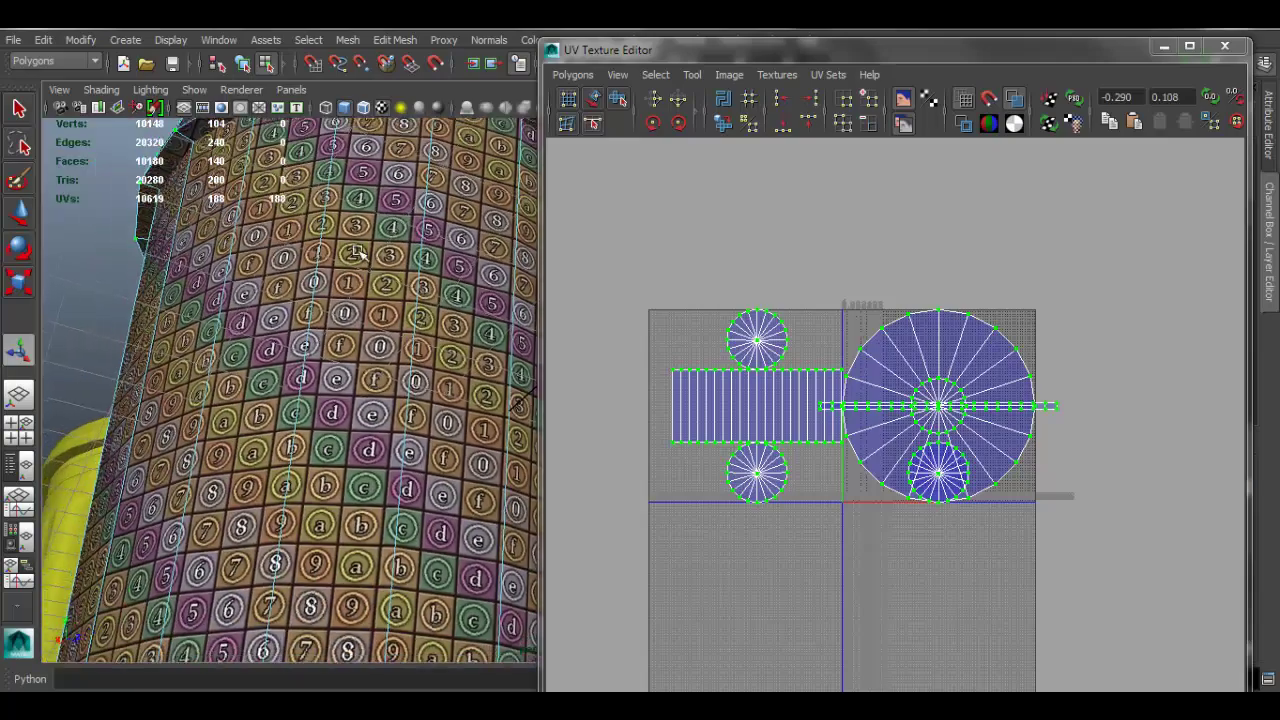
alt+drag(366, 310, 332, 363)
alt+right_drag(332, 363, 396, 328)
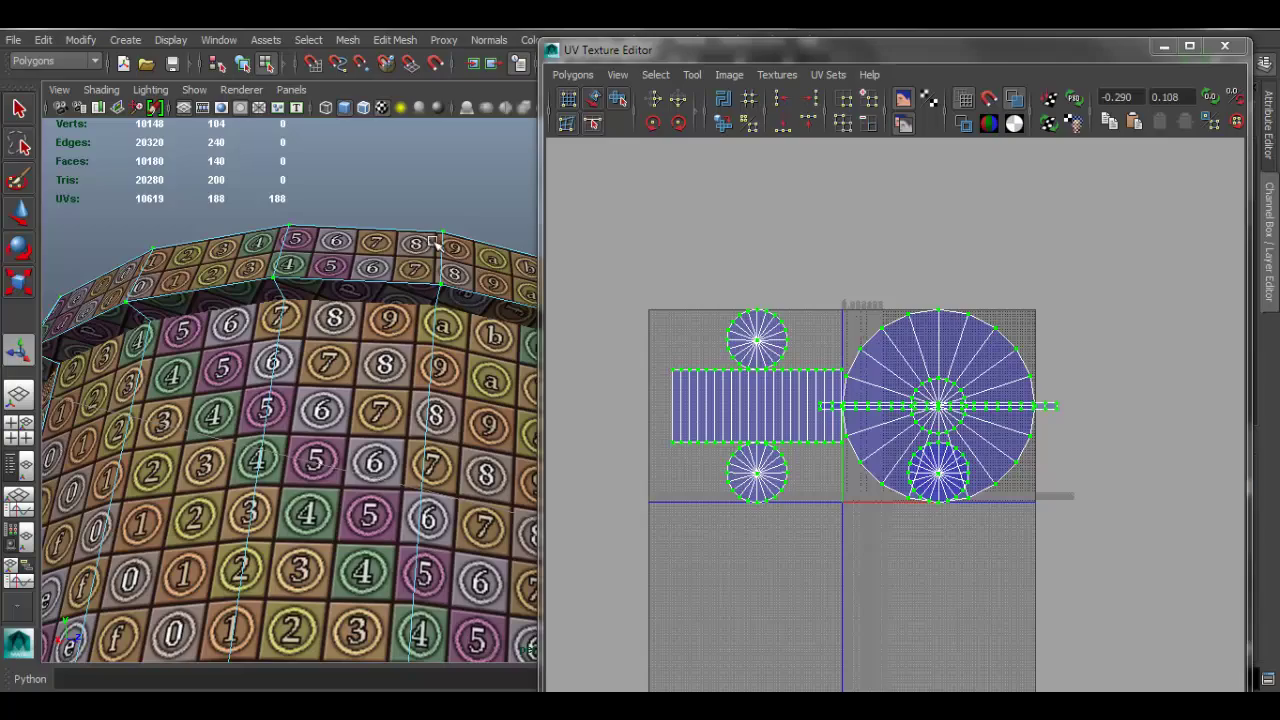
alt+drag(525, 368, 450, 365)
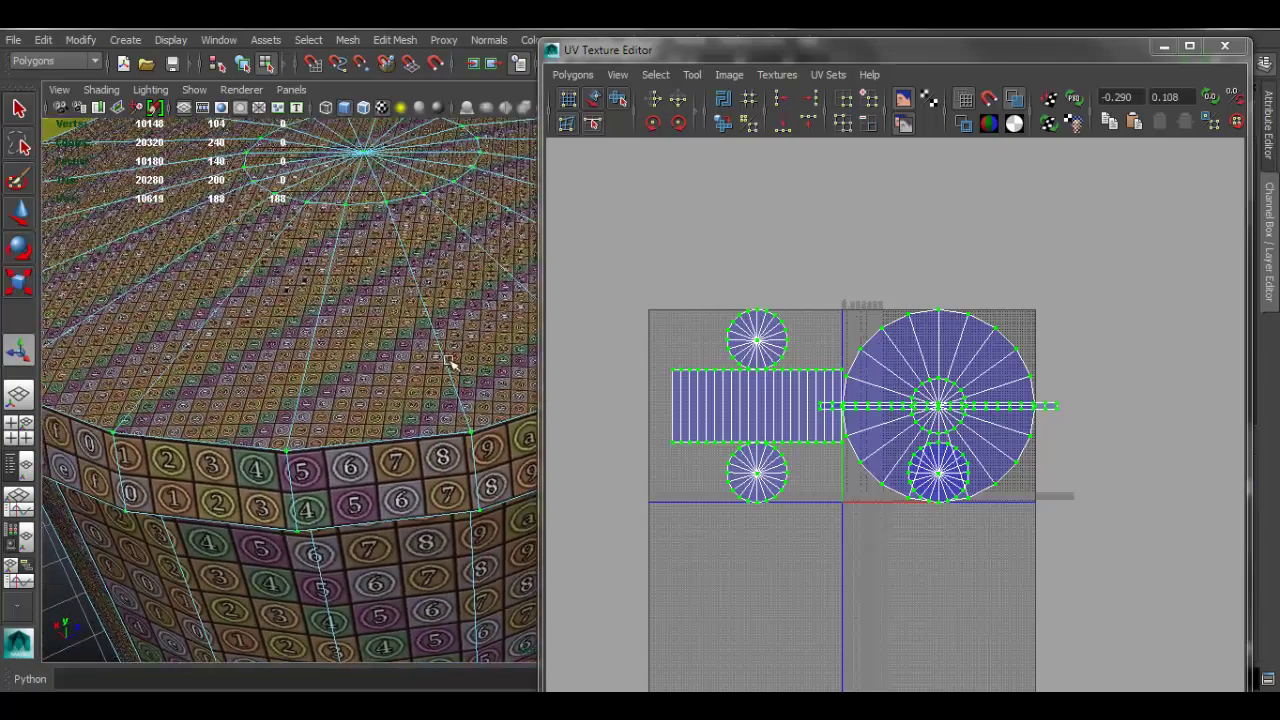
click(575, 75)
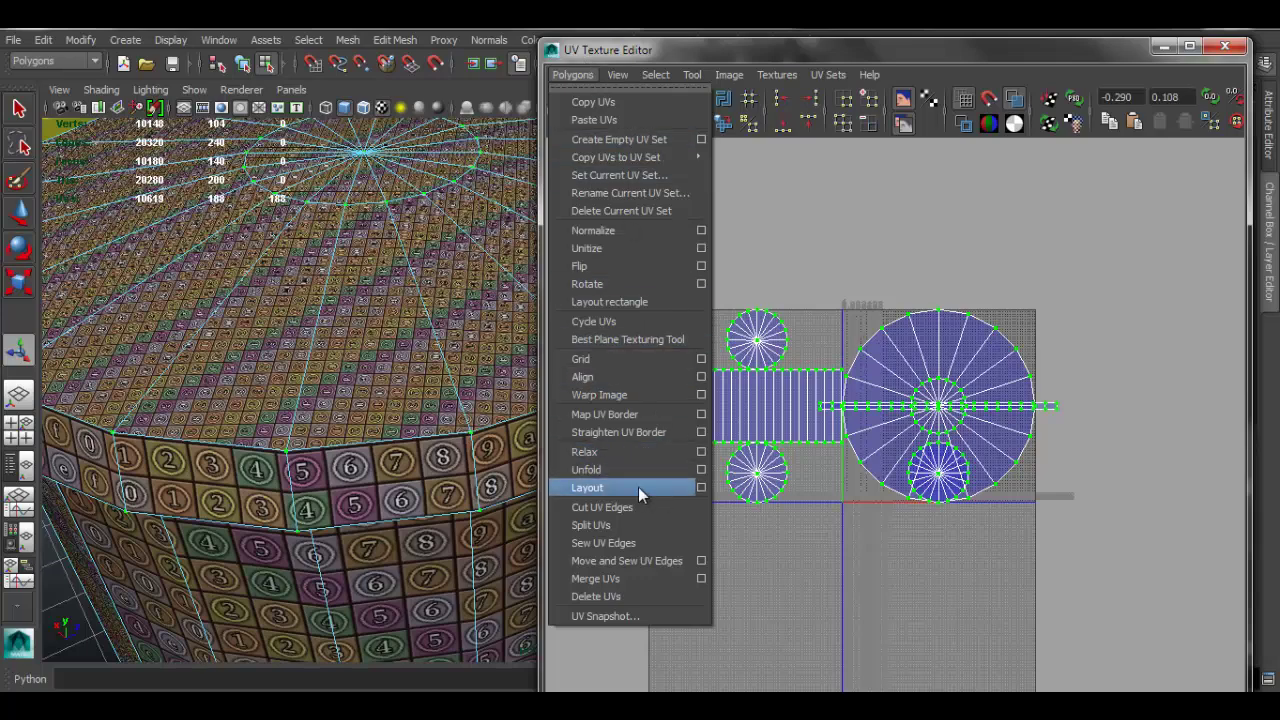
click(700, 488)
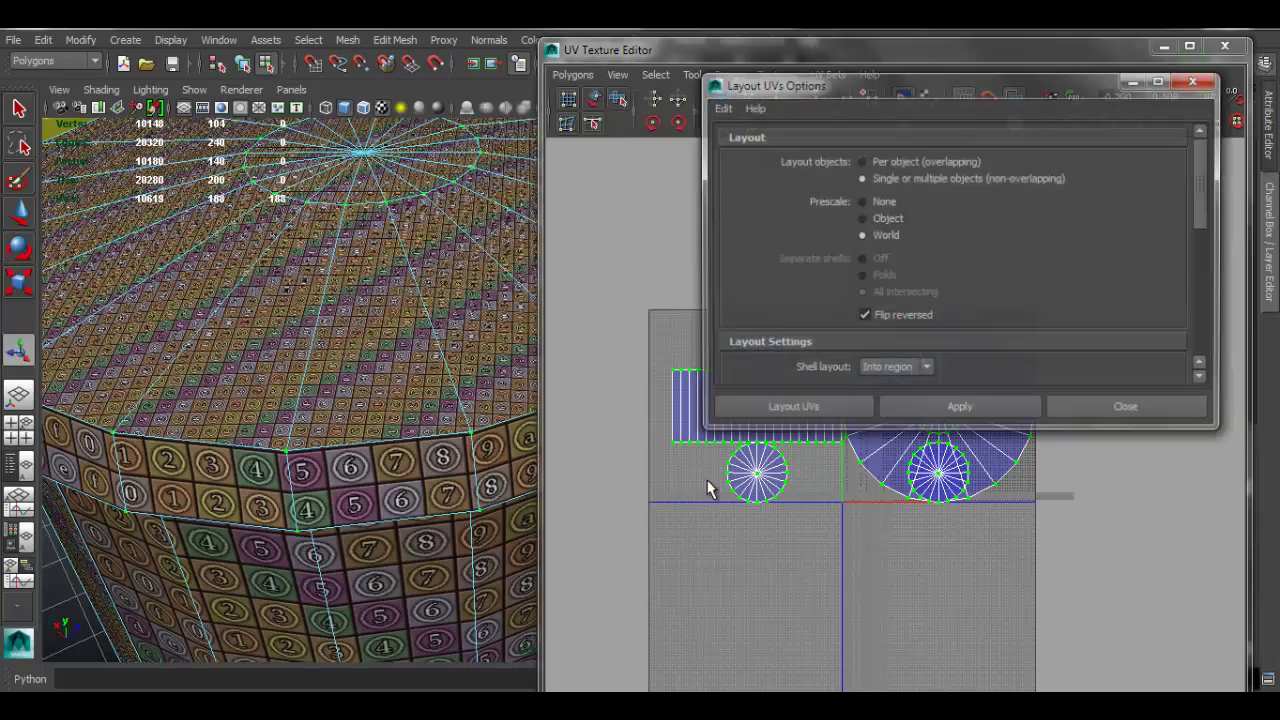
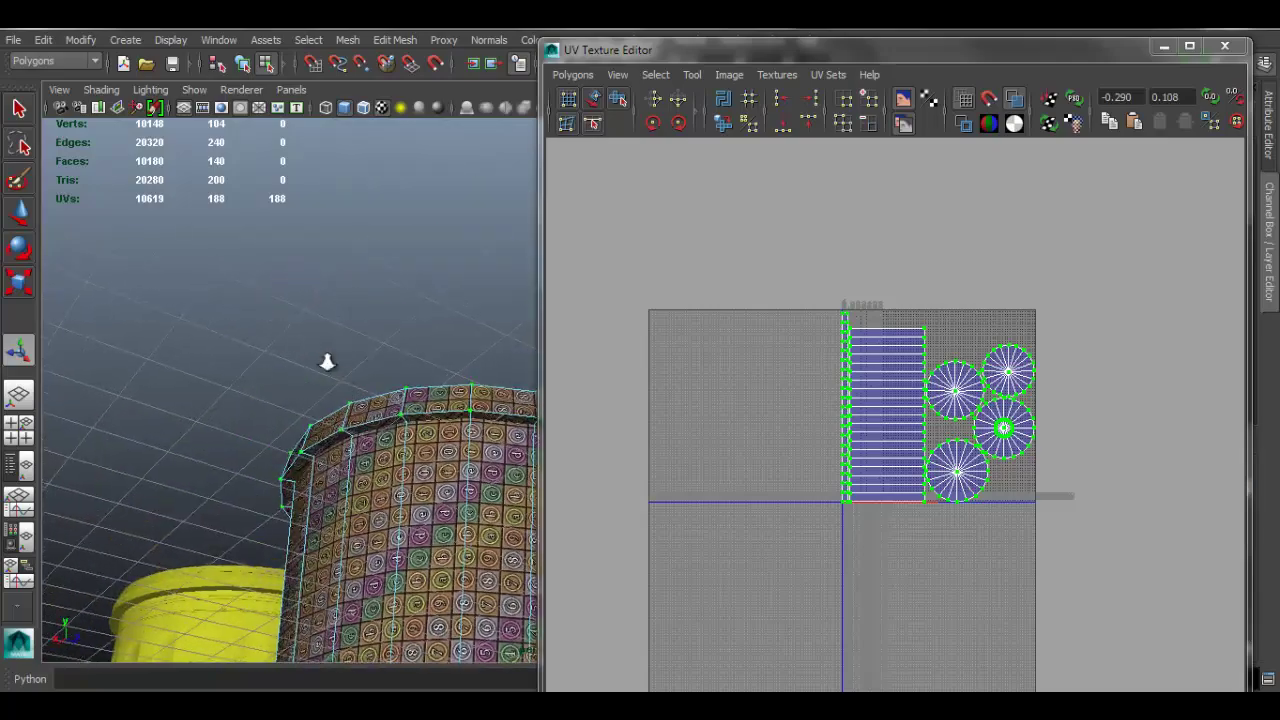
Step: Inspect the packed shells and compare the tile sizes on the lid, rim and body of the model
alt+right_drag(326, 363, 626, 514)
alt+drag(340, 415, 360, 549)
alt+middle_drag(360, 549, 335, 282)
alt+right_drag(977, 351, 1044, 348)
alt+middle_drag(1151, 309, 842, 345)
alt+middle_drag(962, 328, 808, 312)
alt+right_drag(1003, 325, 939, 332)
alt+middle_drag(894, 332, 915, 324)
alt+right_drag(294, 360, 245, 352)
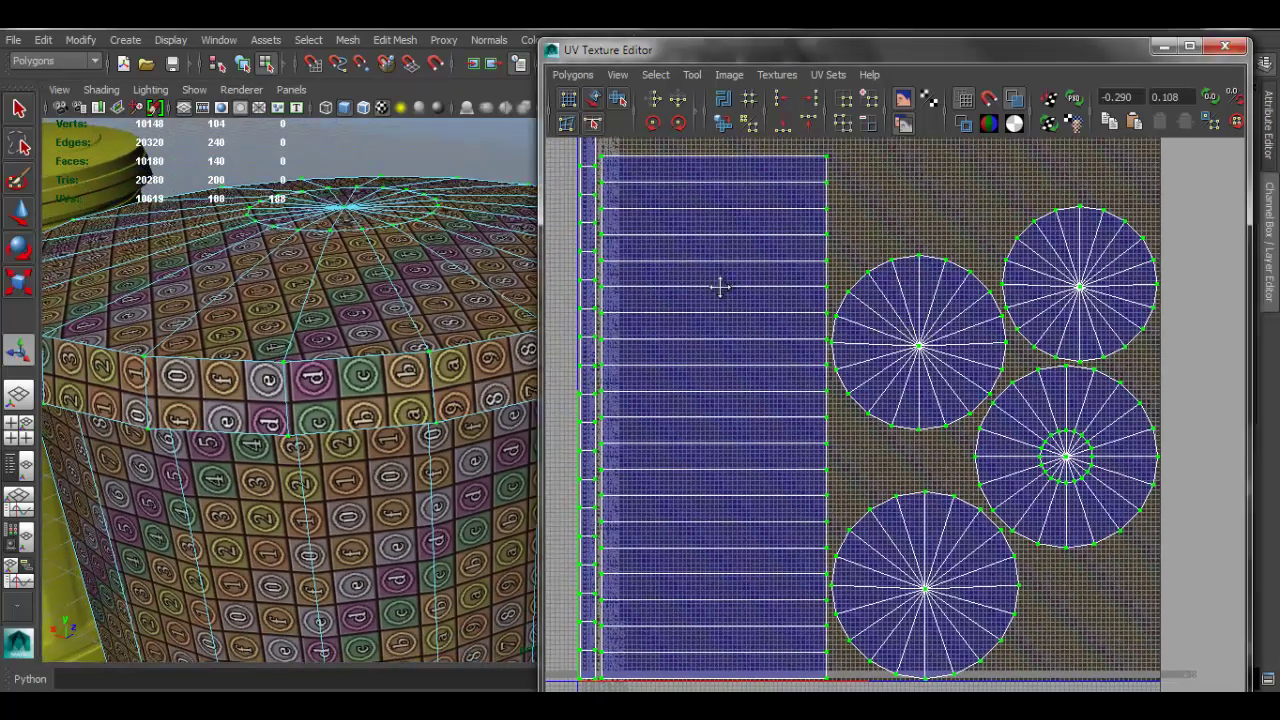
alt+middle_drag(717, 283, 722, 295)
Step: Move all UV shells together slightly in positive U, away from the texture square's edge beside the rim strip
click(590, 70)
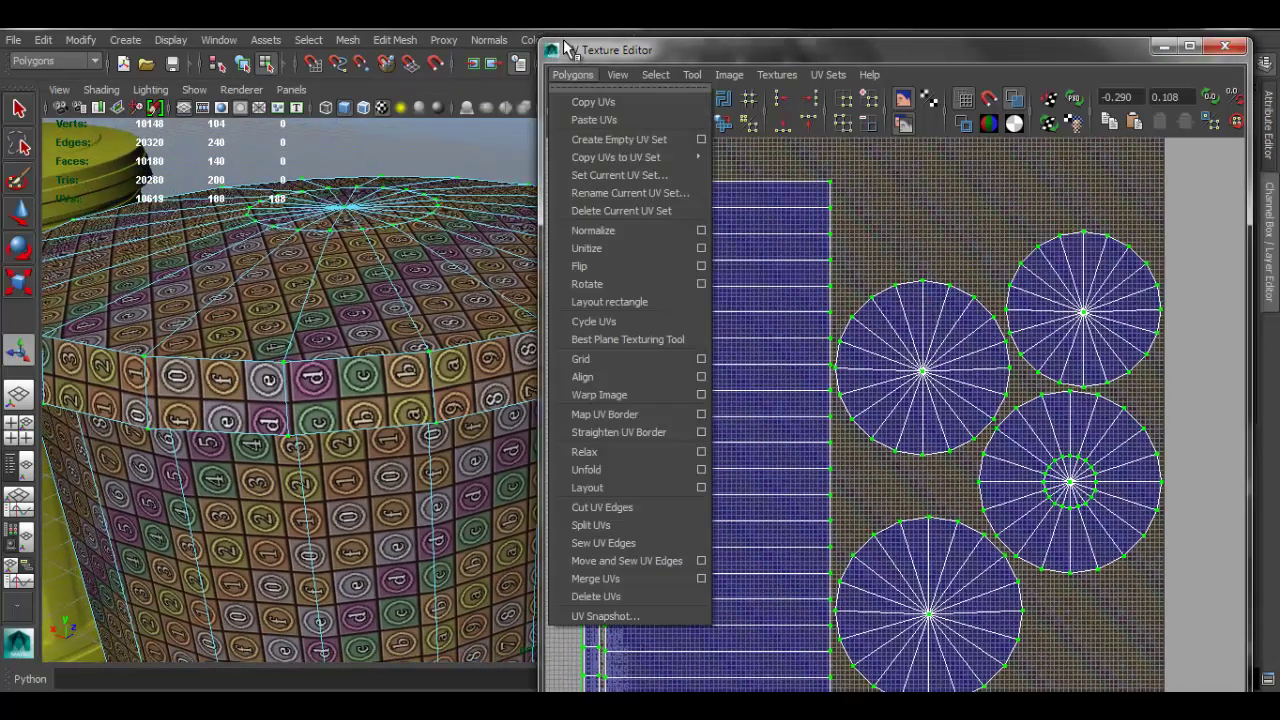
click(553, 48)
drag(575, 52, 540, 38)
alt+right_drag(760, 271, 737, 277)
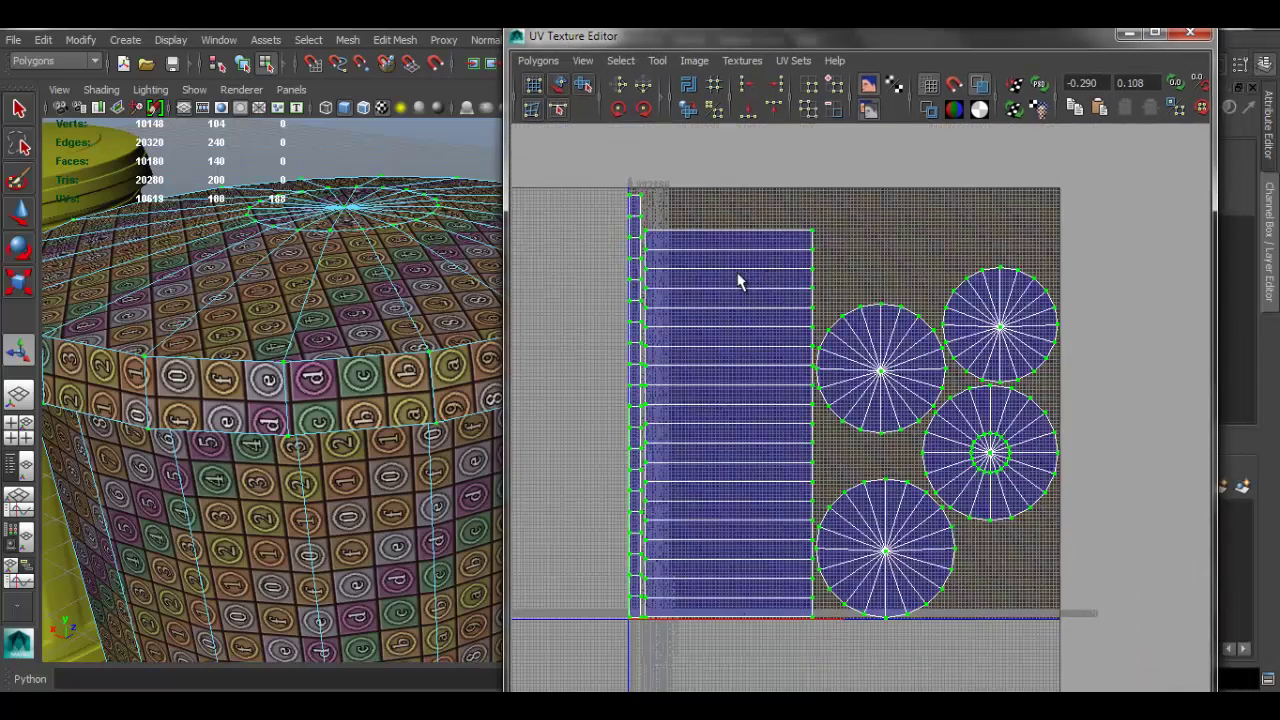
right_click(670, 233)
right_drag(815, 218, 812, 217)
scroll(868, 405, up, 1)
key(w)
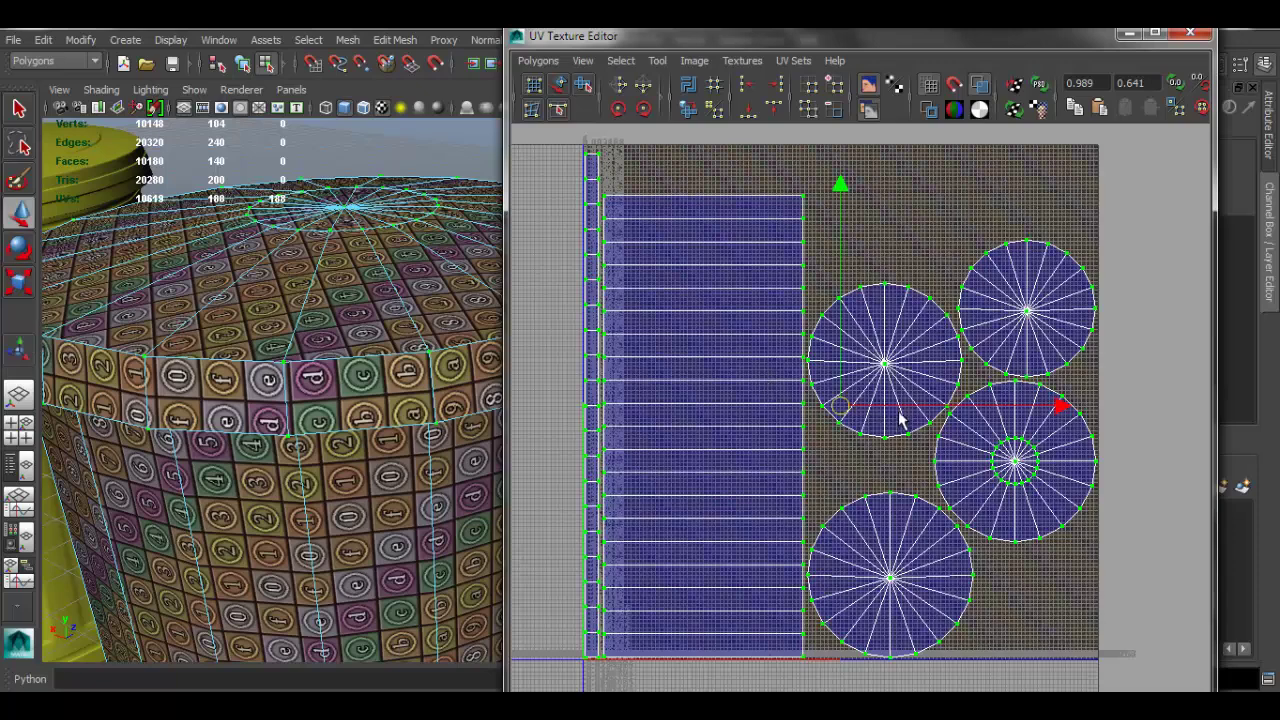
drag(880, 413, 885, 413)
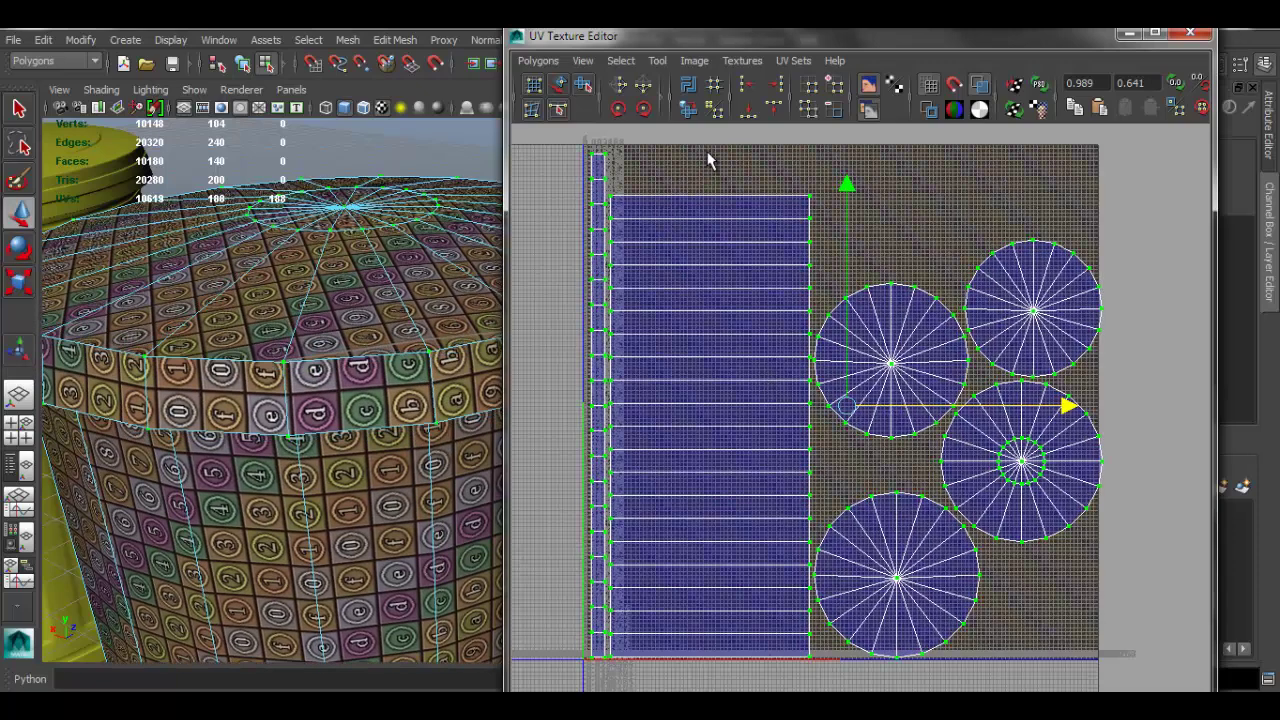
Step: Move the body shell and the four discs slightly in positive U to leave a gap beside the narrow rim strip
drag(708, 153, 1076, 631)
ctrl+right_drag(796, 364, 925, 330)
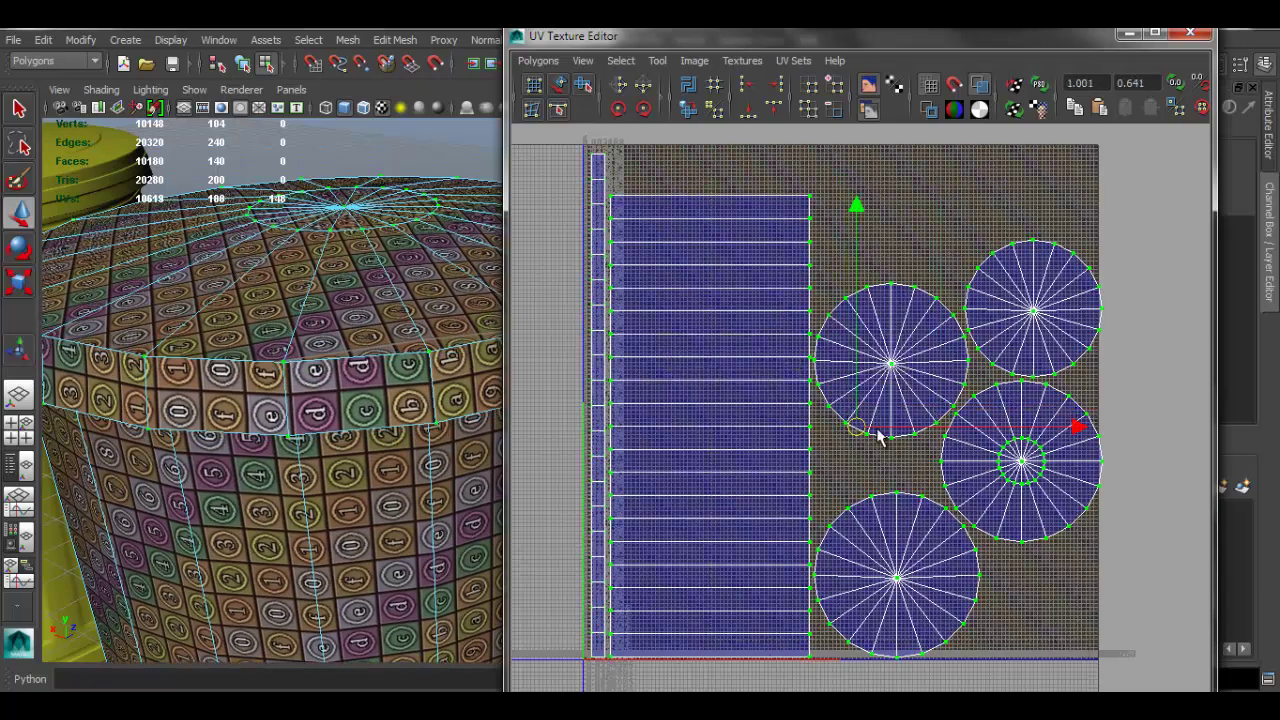
drag(889, 433, 897, 435)
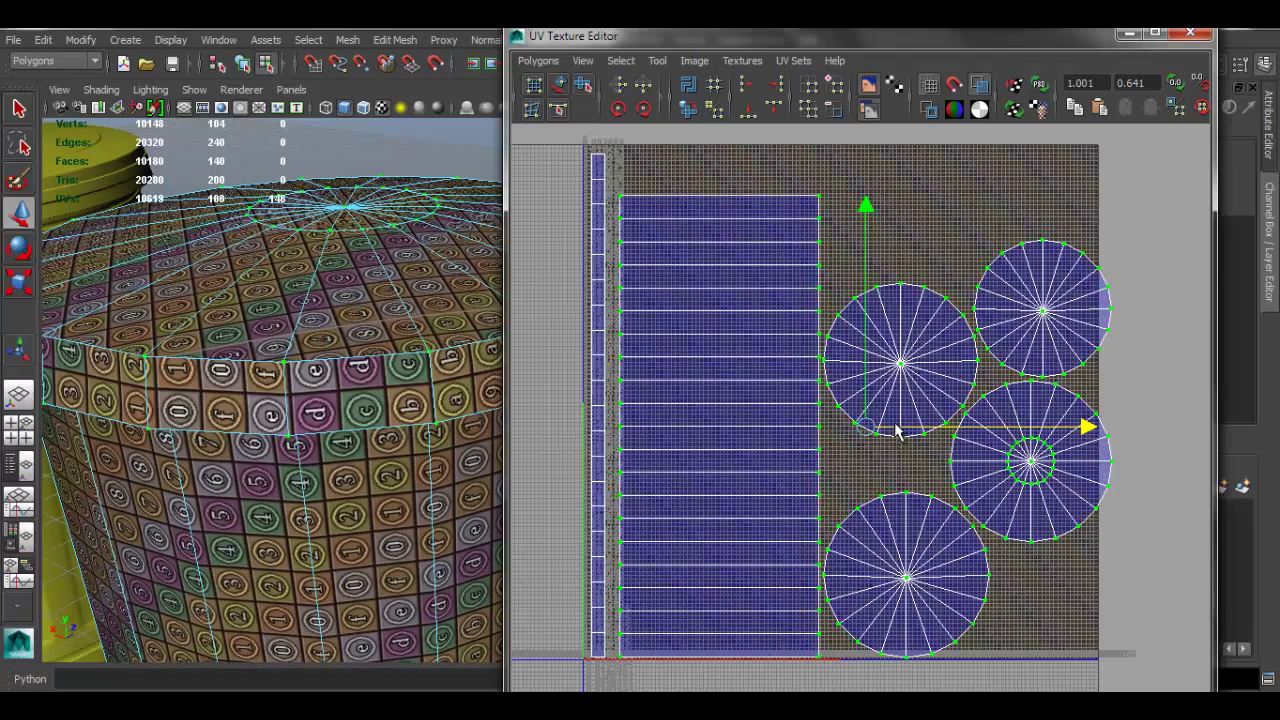
click(952, 221)
Step: Select the smallest disc shell and move it up into the free upper corner, inside the texture square
alt+middle_drag(983, 298, 957, 298)
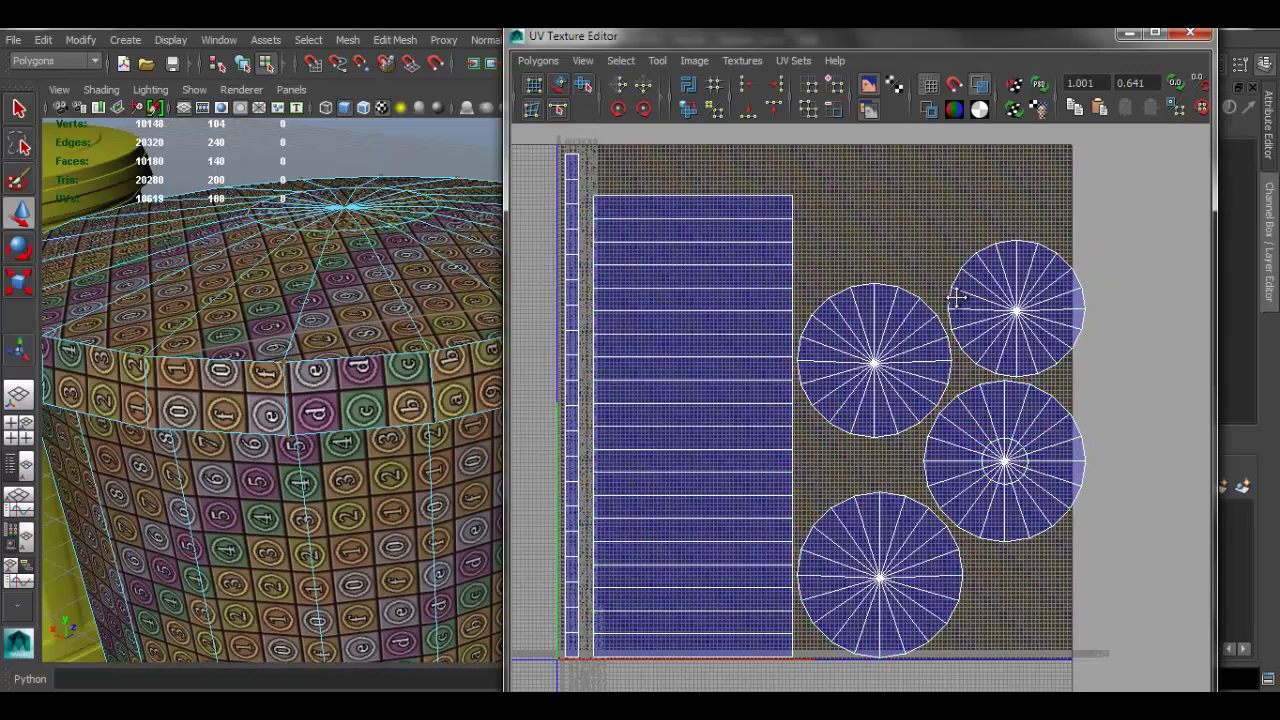
scroll(948, 289, up, 3)
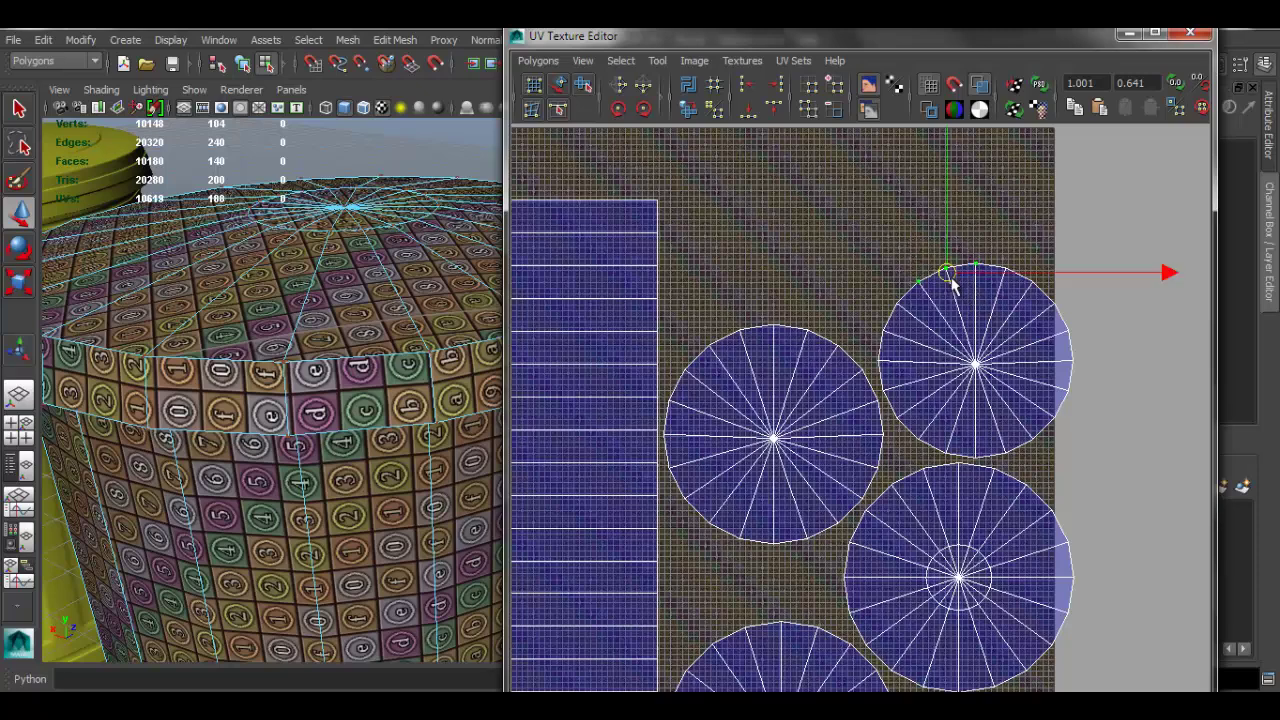
ctrl+right_drag(951, 279, 1007, 309)
drag(970, 360, 940, 240)
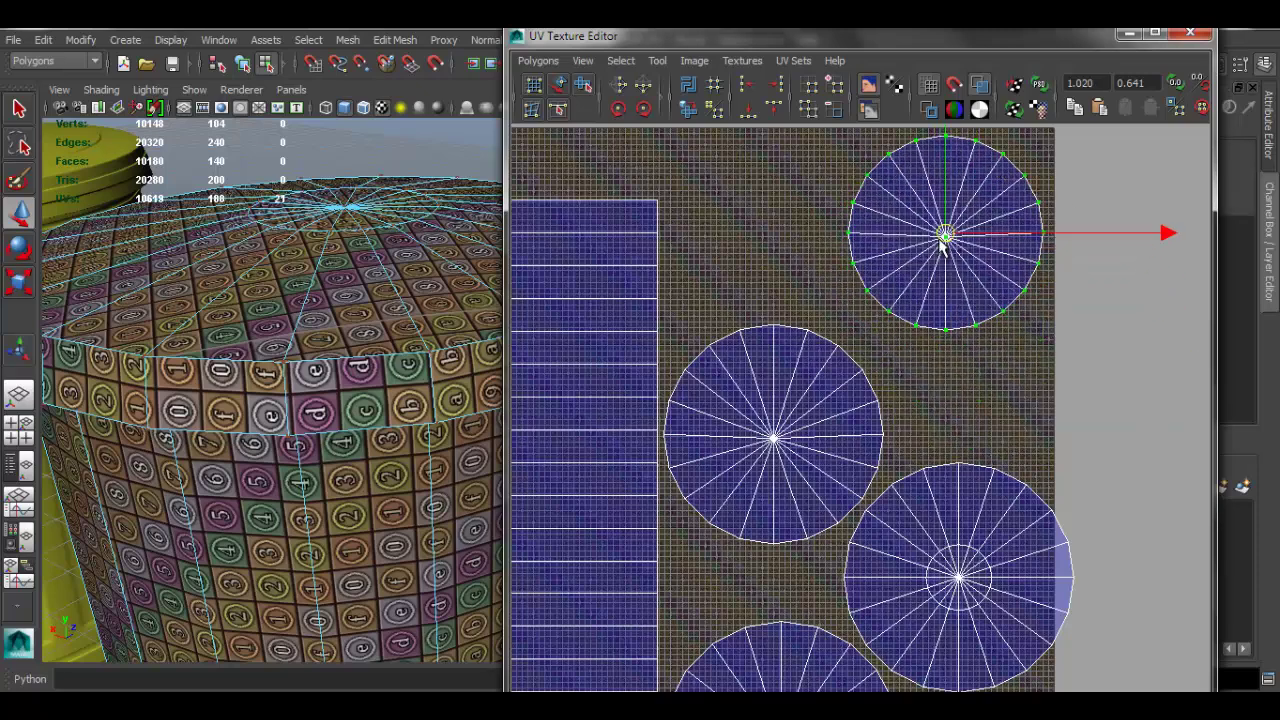
Step: Select the whole upper disc next to the body shell and move it slightly up and away from the body
drag(775, 313, 824, 355)
ctrl+right_drag(777, 354, 881, 292)
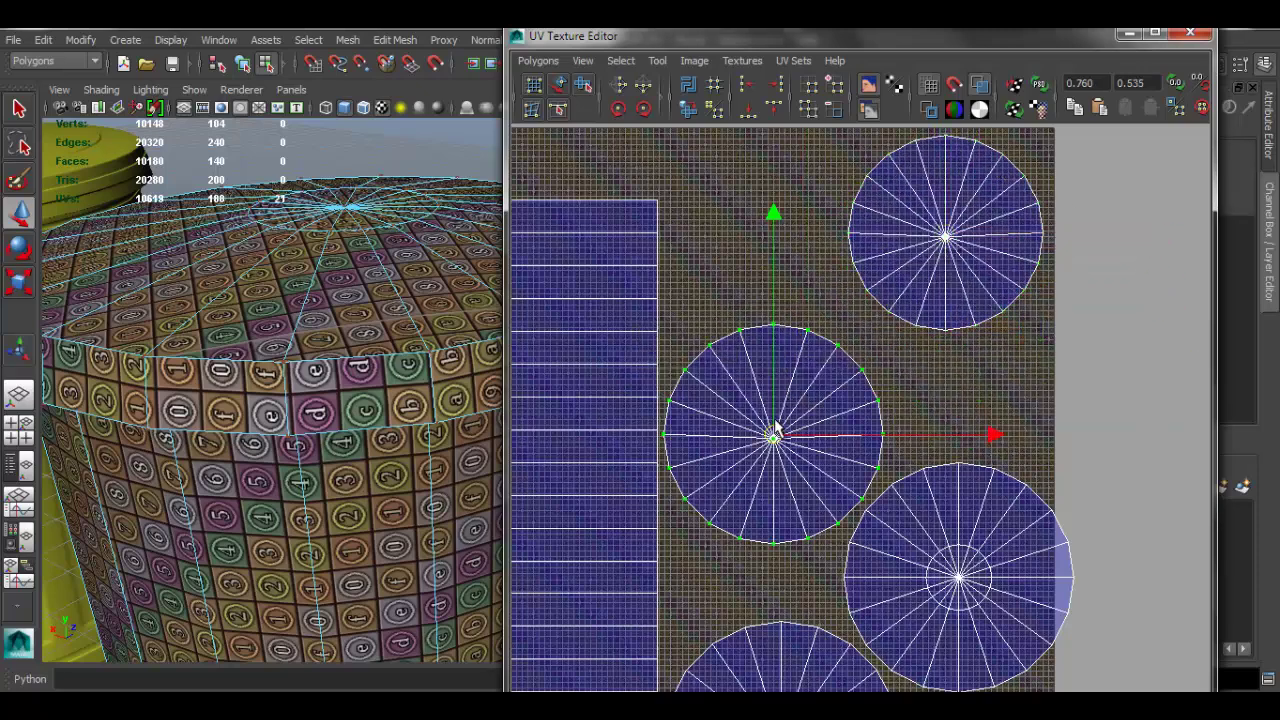
drag(775, 429, 783, 398)
Step: Reselect the upper disc beside the body shell and raise it slightly more to free space for the lid disc
alt+middle_drag(903, 411, 905, 291)
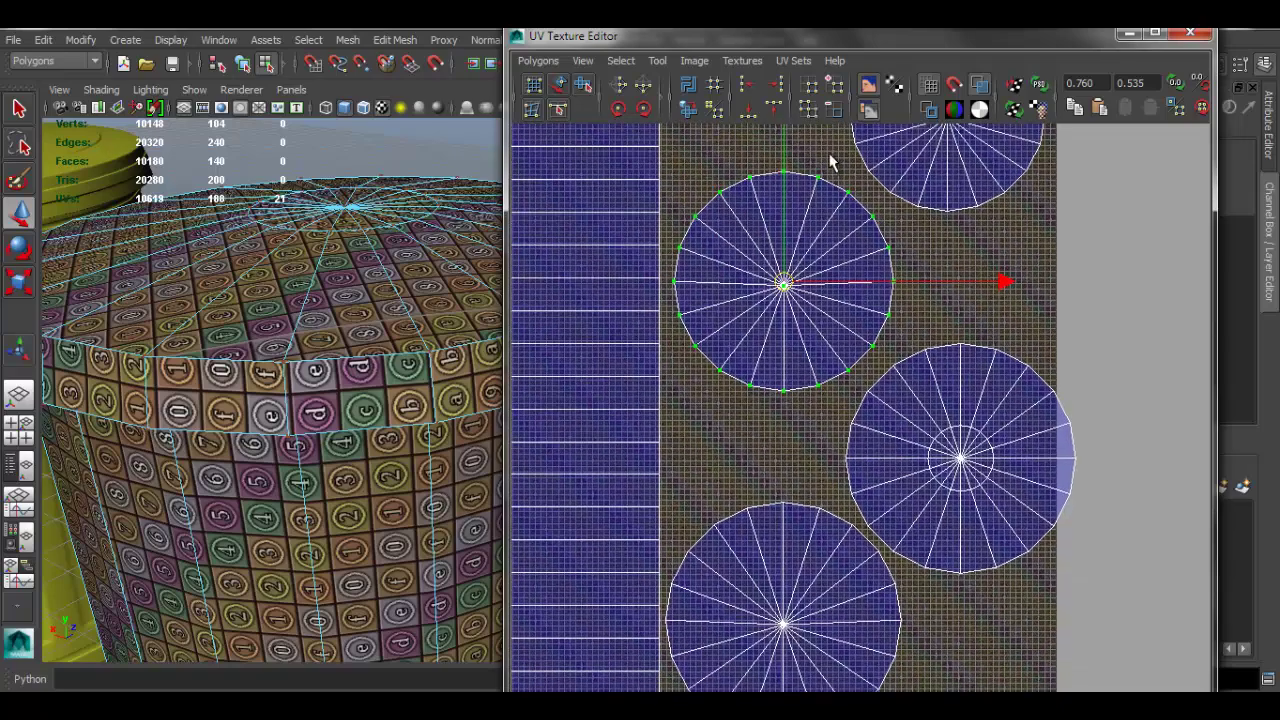
alt+middle_drag(848, 370, 899, 329)
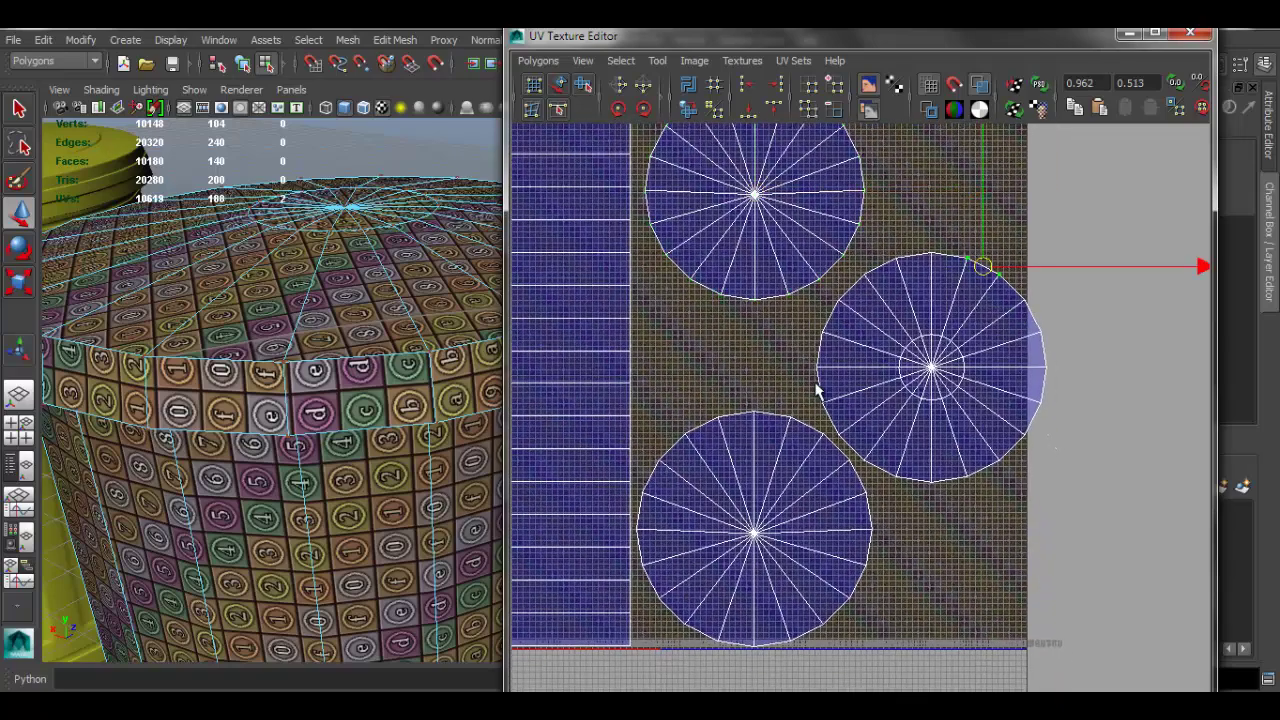
alt+middle_drag(826, 280, 871, 468)
scroll(855, 280, down, 2)
scroll(836, 344, up, 1)
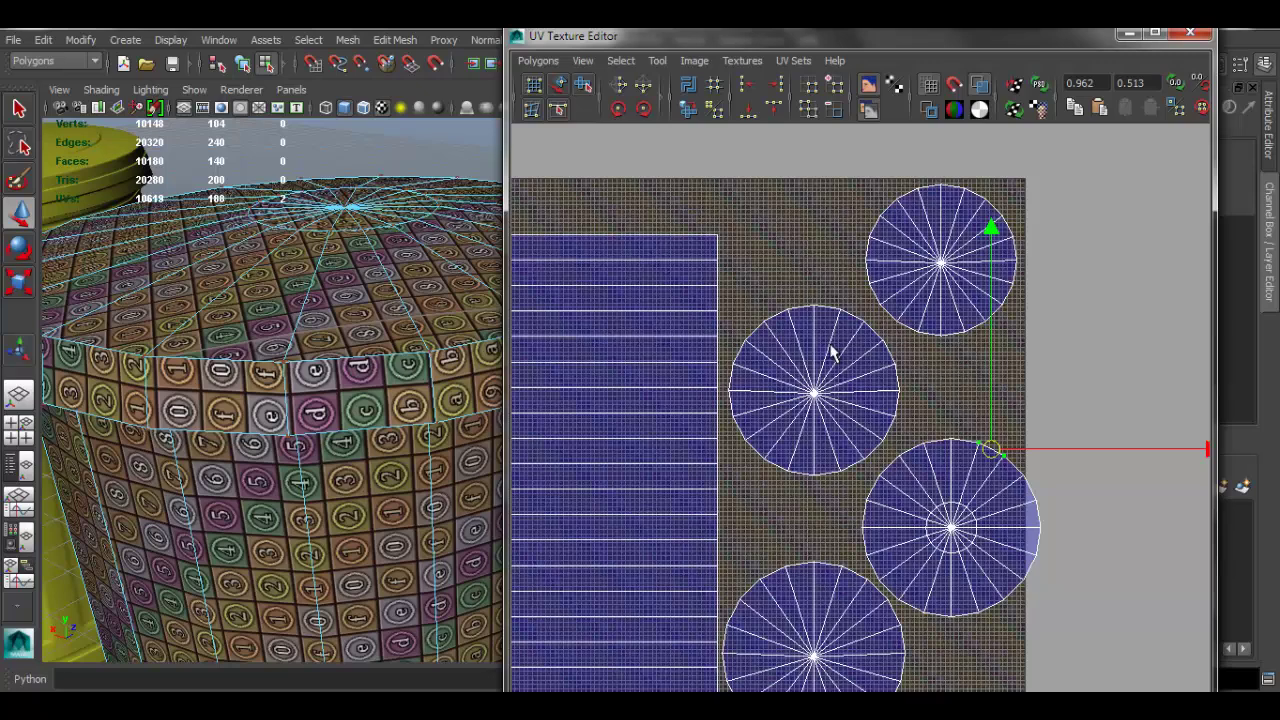
ctrl+right_drag(812, 372, 880, 372)
ctrl+right_drag(818, 296, 812, 368)
drag(813, 381, 810, 363)
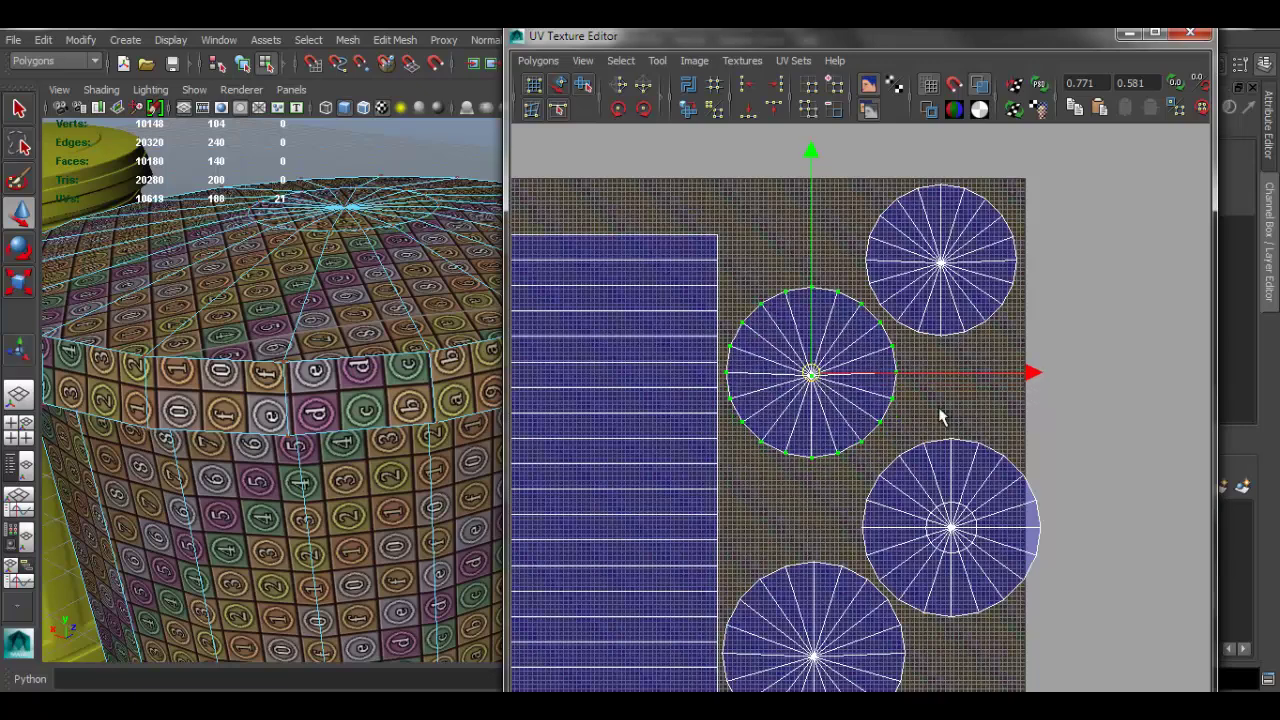
Step: Move the lid disc with the inner ring inside the texture square and fine-tune its spacing between the neighbouring discs
drag(981, 463, 929, 414)
ctrl+right_drag(929, 414, 997, 427)
drag(952, 522, 930, 485)
alt+middle_drag(958, 511, 953, 279)
scroll(814, 420, up, 3)
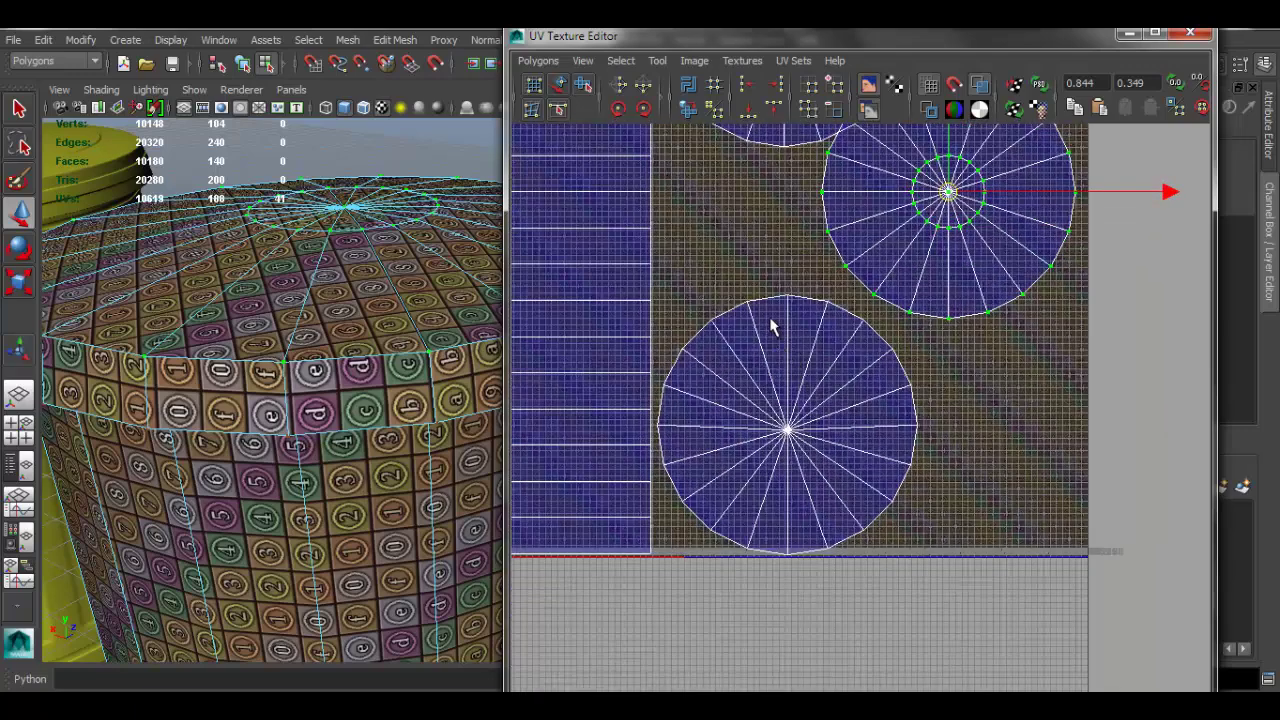
alt+middle_drag(831, 236, 821, 386)
mouse_move(946, 343)
mouse_down()
mouse_move(936, 363)
mouse_move(950, 368)
mouse_up()
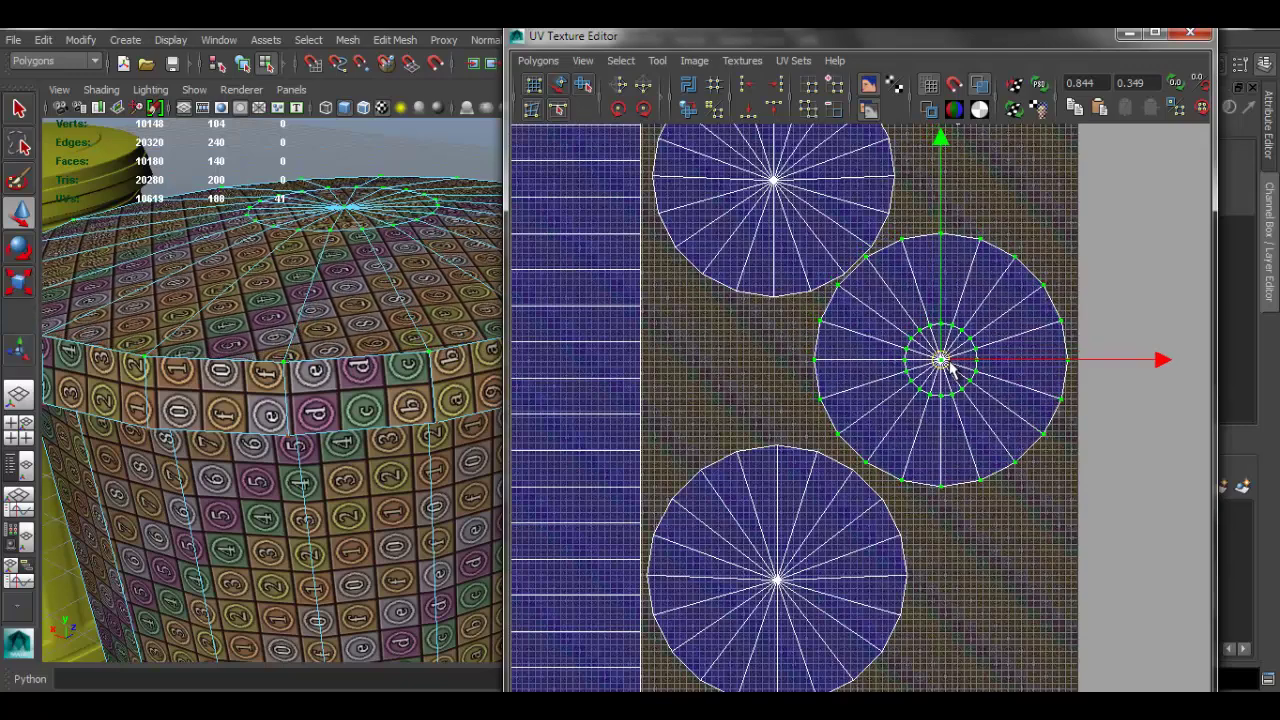
Step: Nudge the upper disc beside the body shell away from the lid disc to widen the gap between them
alt+middle_drag(1040, 198, 1011, 394)
scroll(845, 312, up, 1)
click(797, 245)
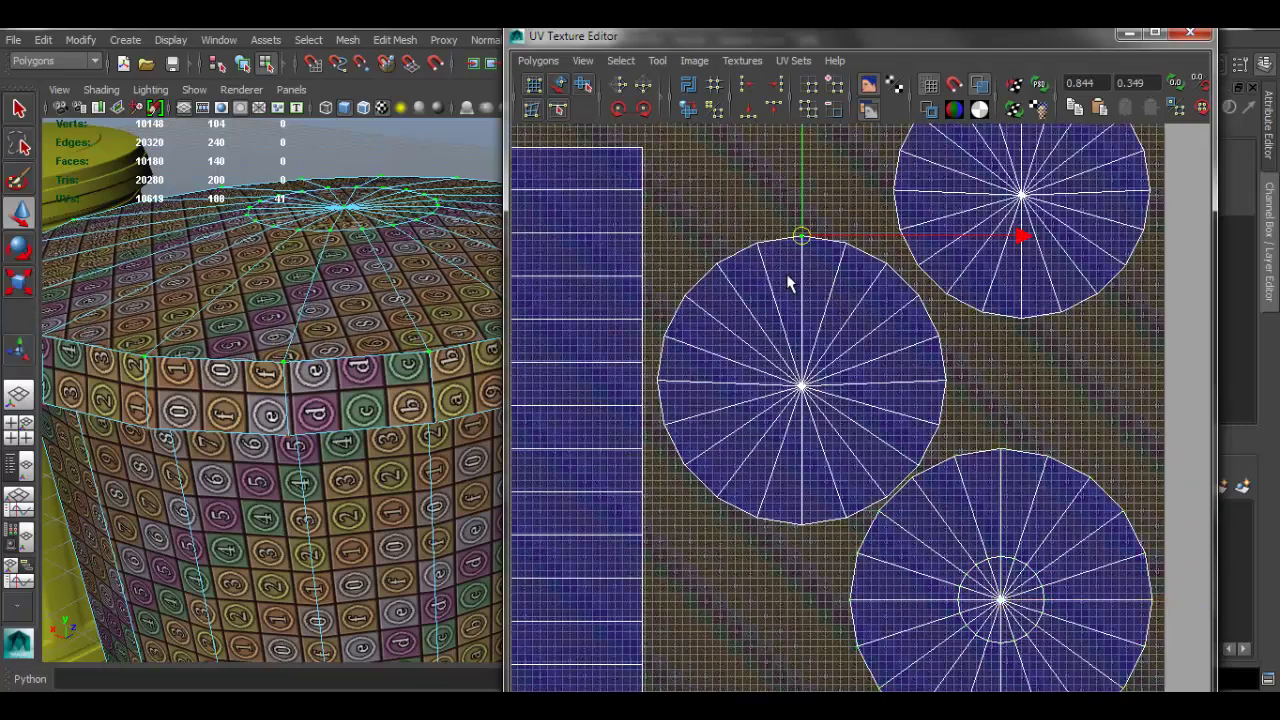
drag(801, 382, 798, 374)
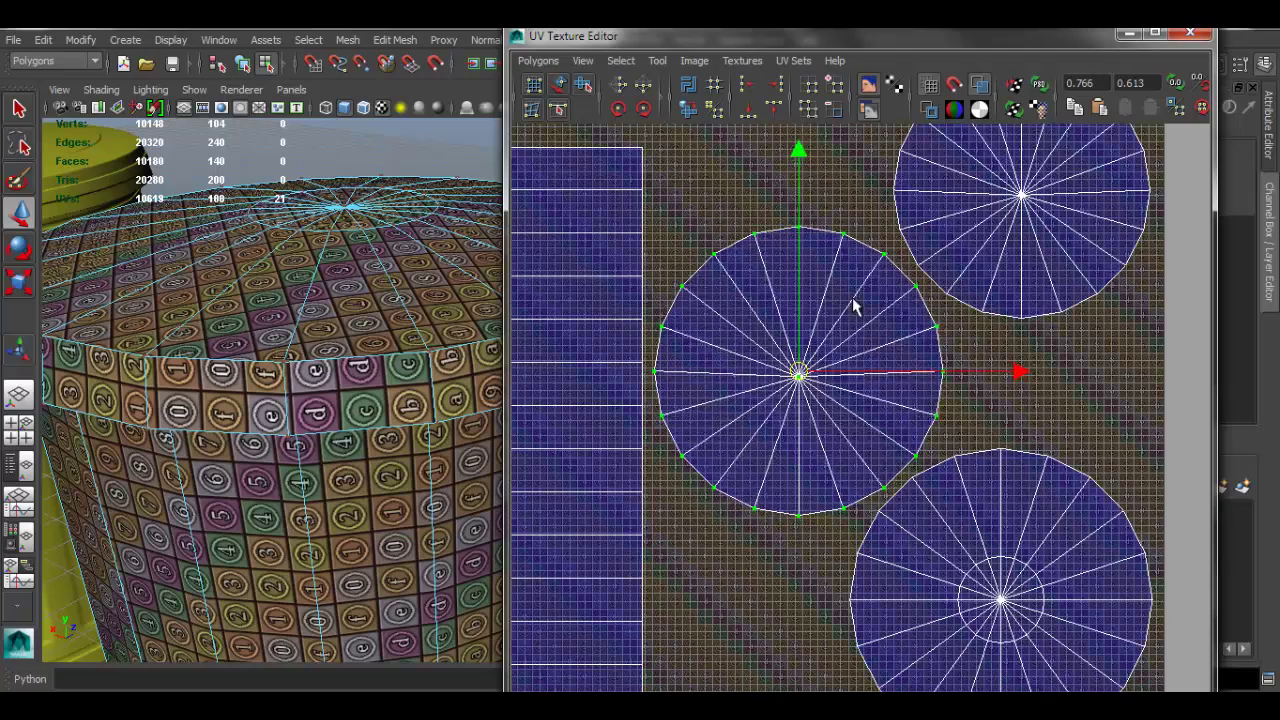
Step: Check the full packed UV layout, close the UV Texture Editor and bring both trash cans into view
scroll(957, 235, down, 5)
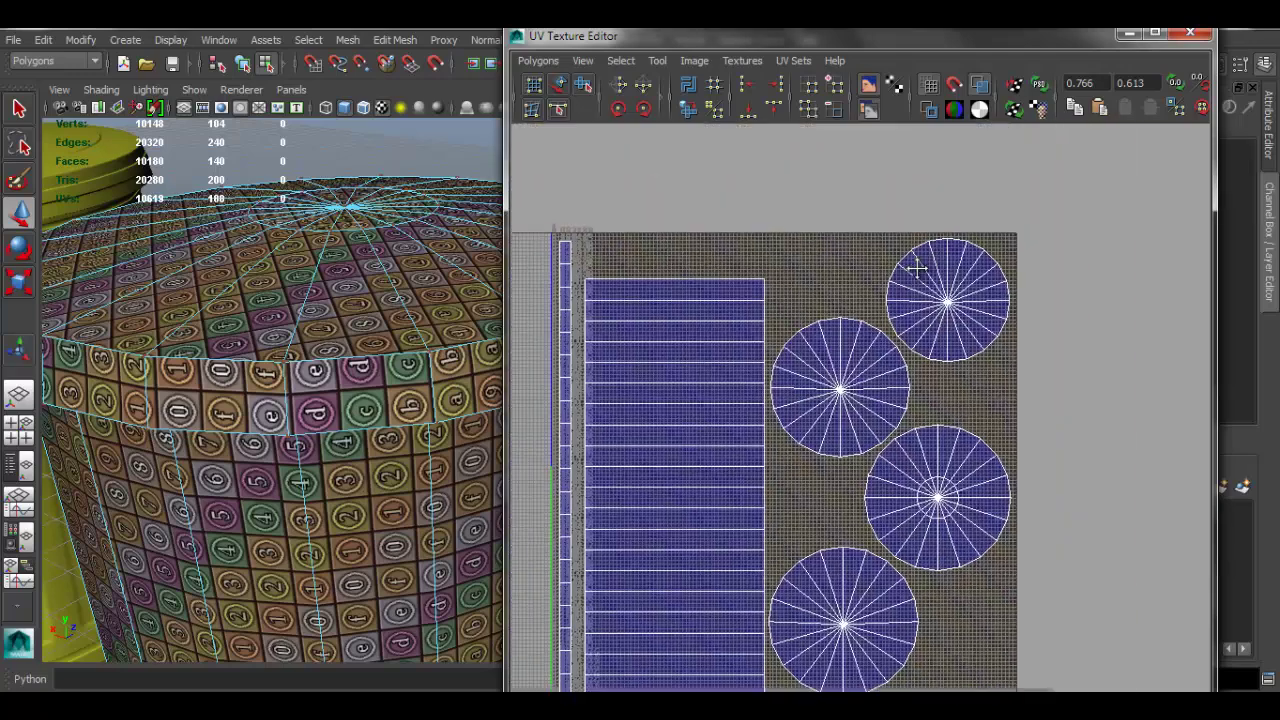
alt+middle_drag(887, 261, 883, 258)
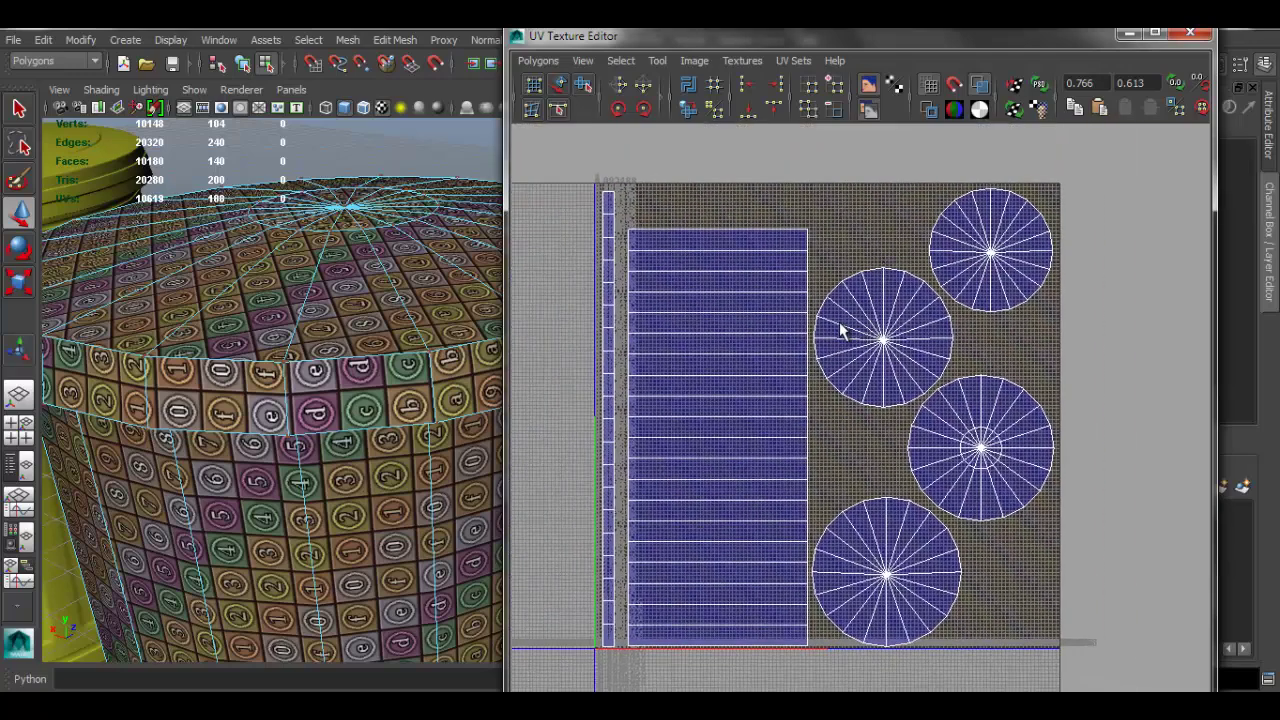
click(1187, 39)
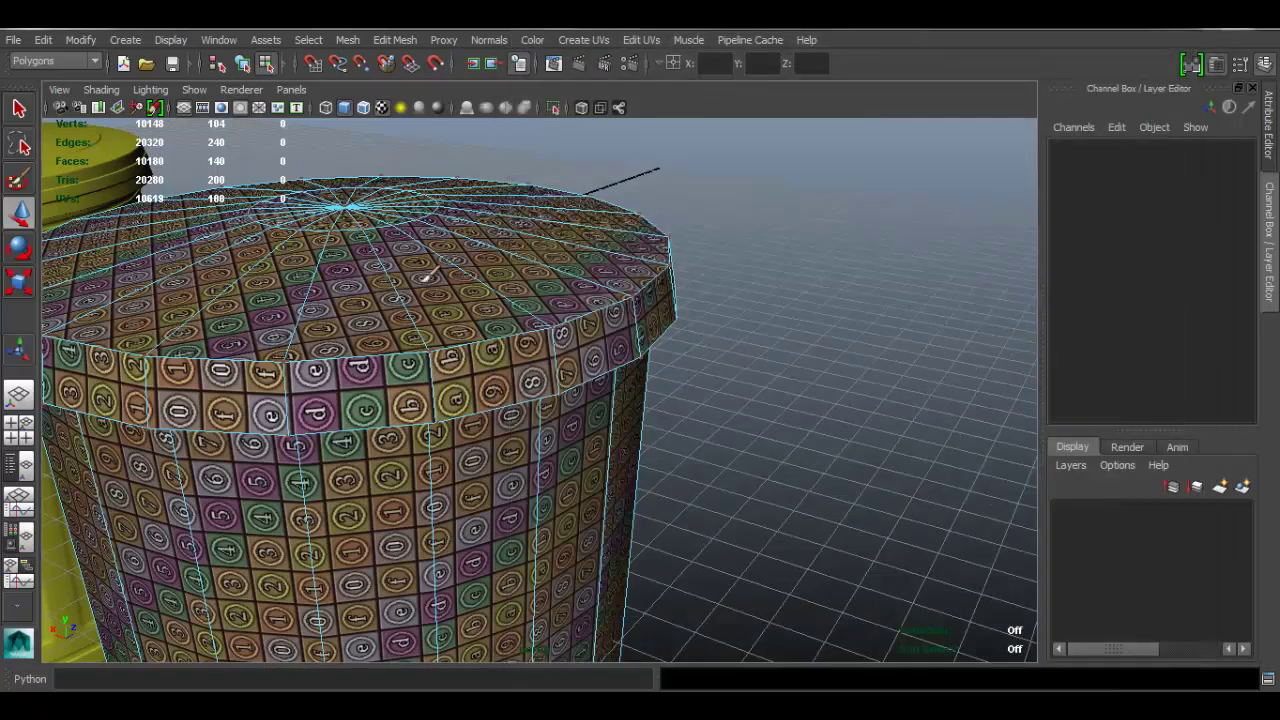
alt+middle_drag(428, 276, 651, 250)
alt+right_drag(651, 250, 428, 252)
alt+drag(436, 246, 678, 298)
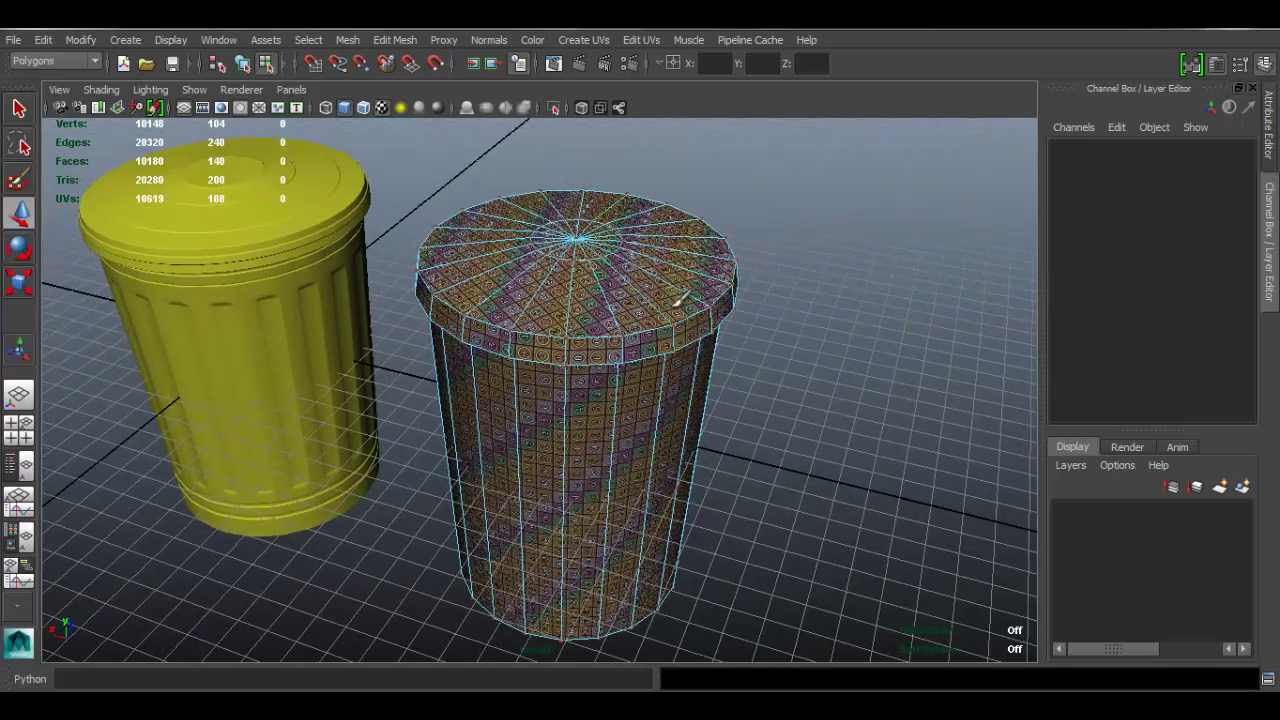
Step: Switch the low-poly trash can from UV component selection back to object mode and select it as an object
right_drag(604, 284, 812, 187)
alt+drag(723, 334, 682, 339)
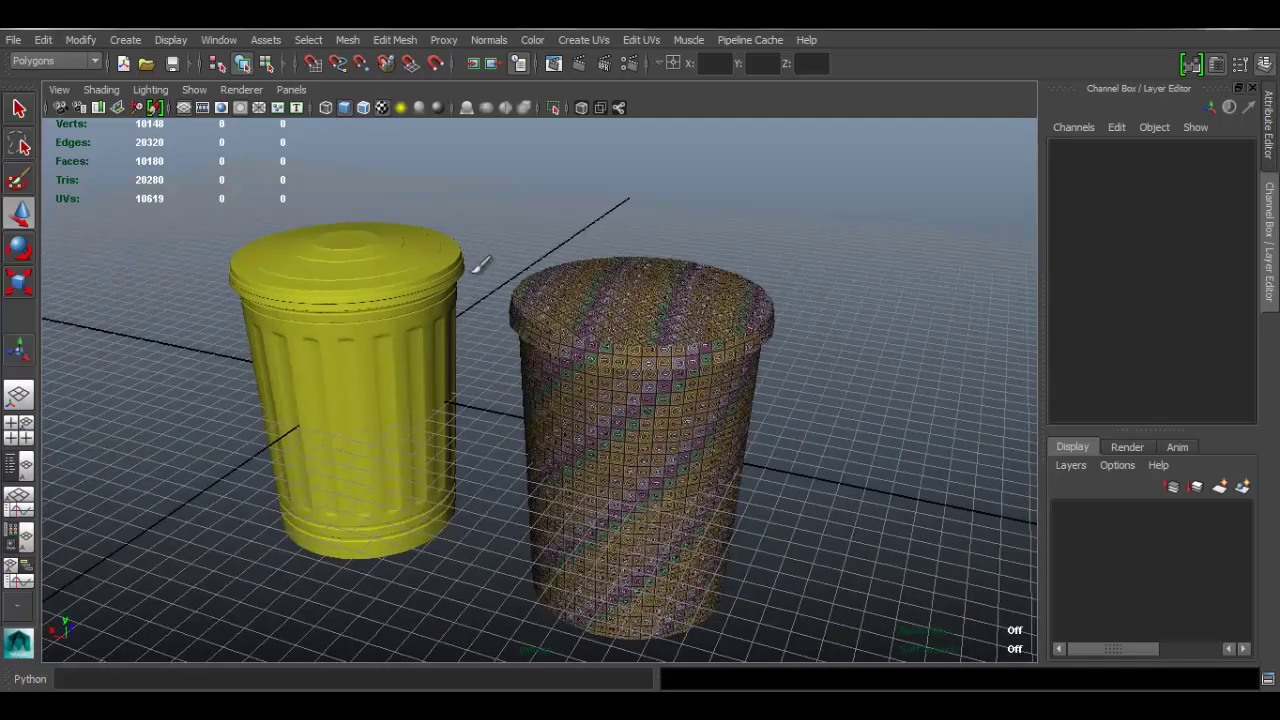
click(380, 250)
click(693, 292)
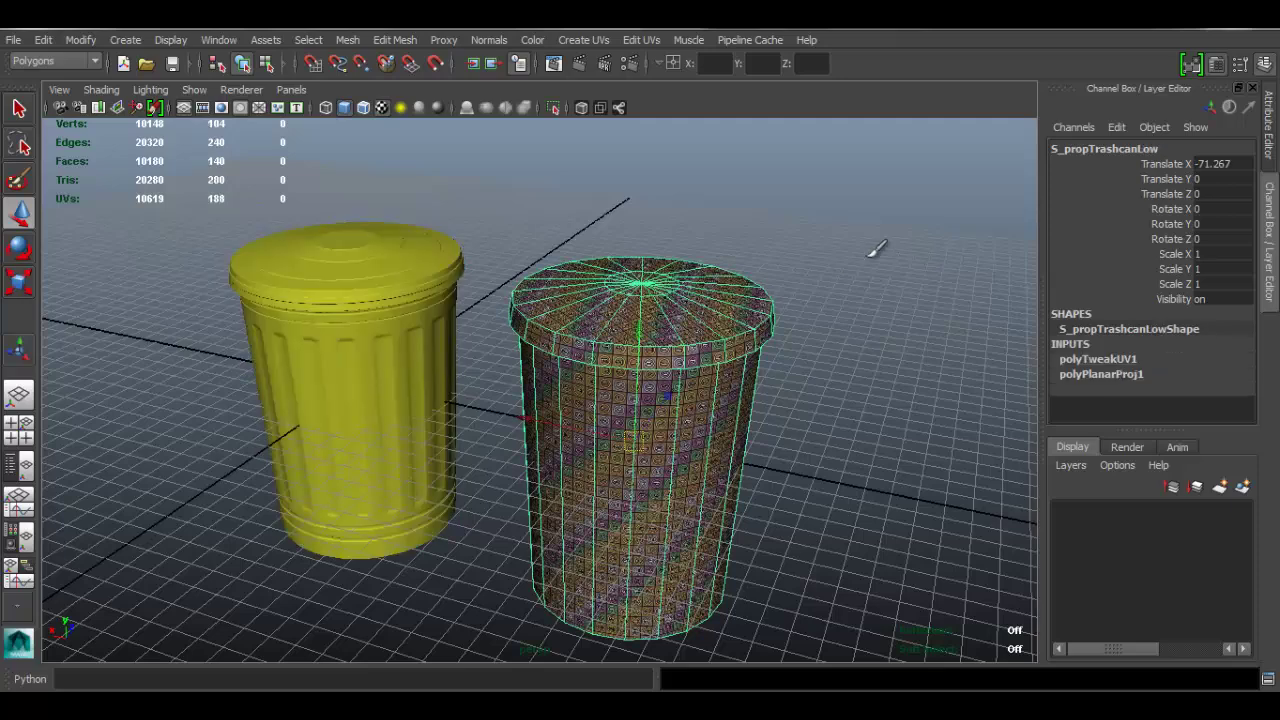
Step: Clear the selection, set the viewport to plain shaded display without textures, and select the low-poly trash can
click(876, 248)
key(5)
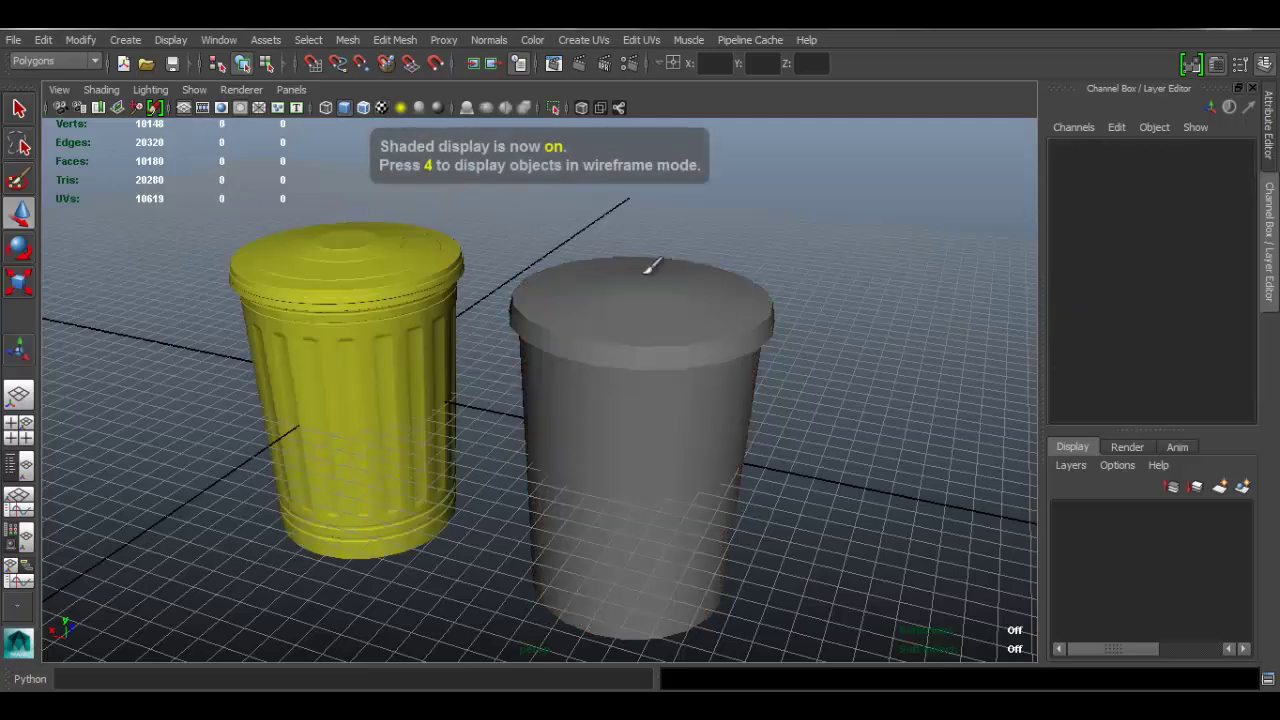
alt+drag(652, 265, 820, 408)
click(820, 408)
alt+drag(851, 357, 745, 262)
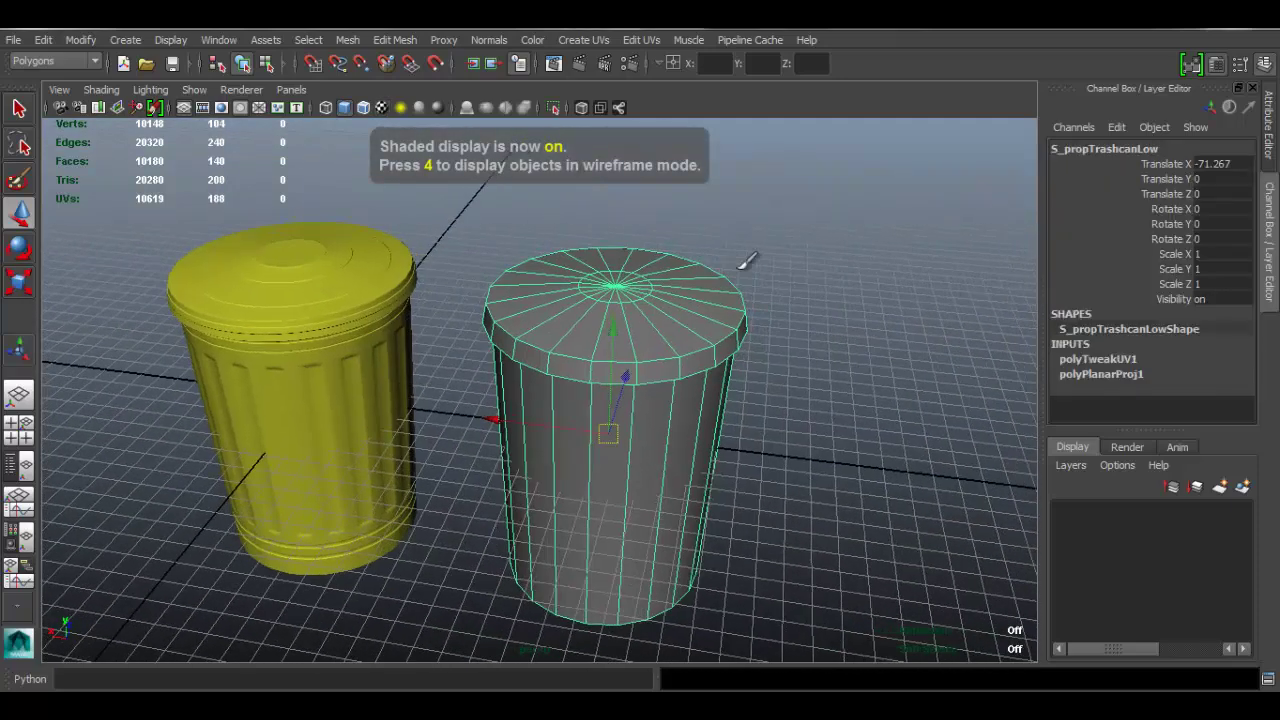